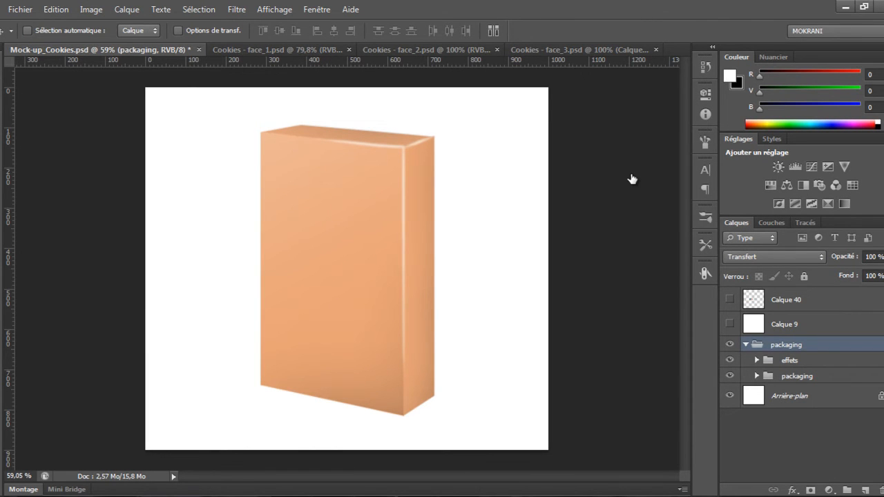
Expand the packaging group and its subgroups to examine the layers that make up the box
{"action": "left_click", "coordinate": [756, 376]}
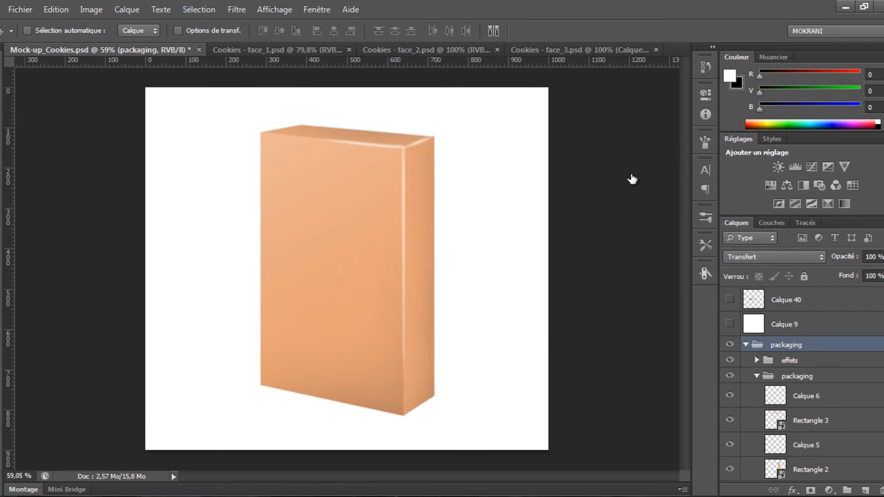
{"action": "scroll", "coordinate": [800, 387], "scroll_direction": "down", "scroll_amount": 3}
{"action": "scroll", "coordinate": [801, 387], "scroll_direction": "up", "scroll_amount": 3}
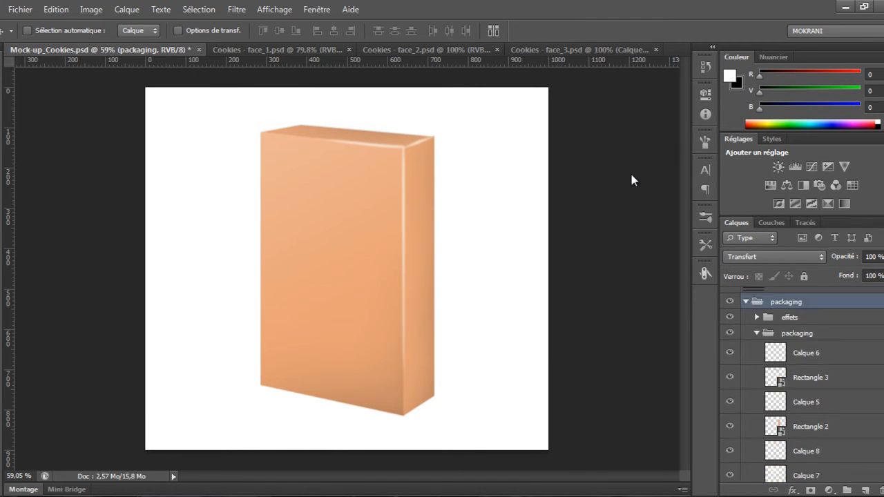
{"action": "left_click", "coordinate": [757, 361]}
{"action": "left_click", "coordinate": [757, 360]}
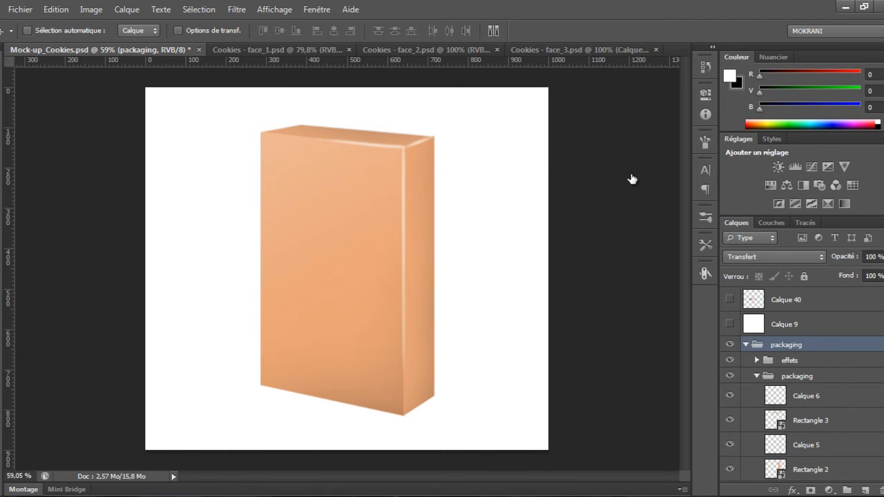
{"action": "scroll", "coordinate": [801, 387], "scroll_direction": "down", "scroll_amount": 3}
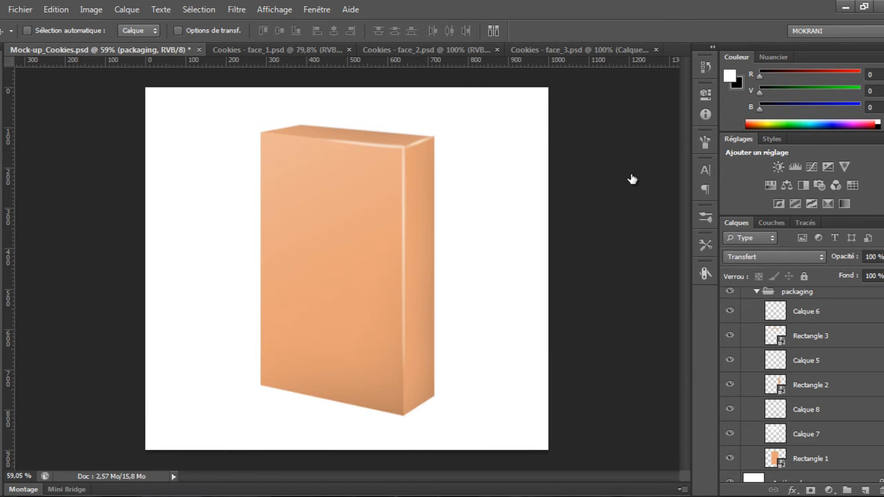
Select the Rectangle 1, Rectangle 2 and Rectangle 3 layers and duplicate them above the packaging group
{"action": "left_click", "coordinate": [729, 458]}
{"action": "left_click", "coordinate": [730, 459]}
{"action": "left_click", "coordinate": [730, 385]}
{"action": "left_click", "coordinate": [730, 384]}
{"action": "left_click", "coordinate": [730, 335]}
{"action": "left_click", "coordinate": [730, 334]}
{"action": "left_click", "coordinate": [811, 335]}
{"action": "left_click", "coordinate": [811, 385], "text": "ctrl"}
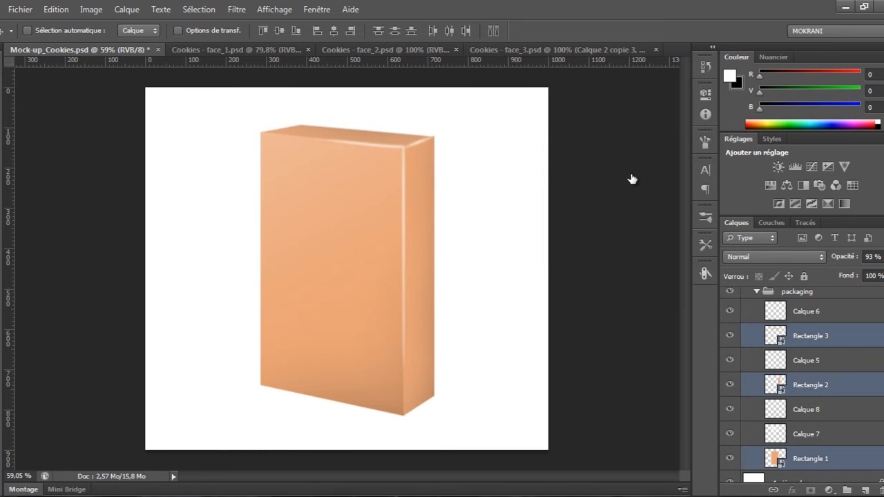
{"action": "scroll", "coordinate": [810, 384], "scroll_direction": "up", "scroll_amount": 4}
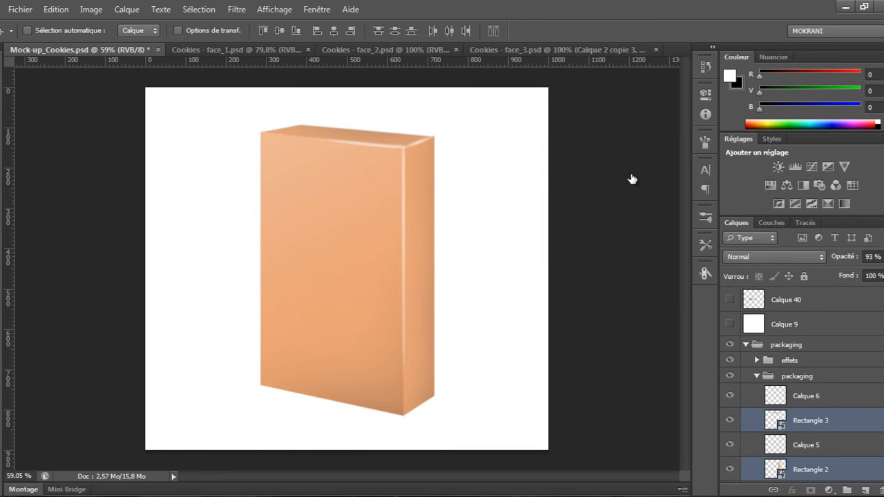
{"action": "left_click_drag", "start_coordinate": [810, 420], "coordinate": [810, 337]}
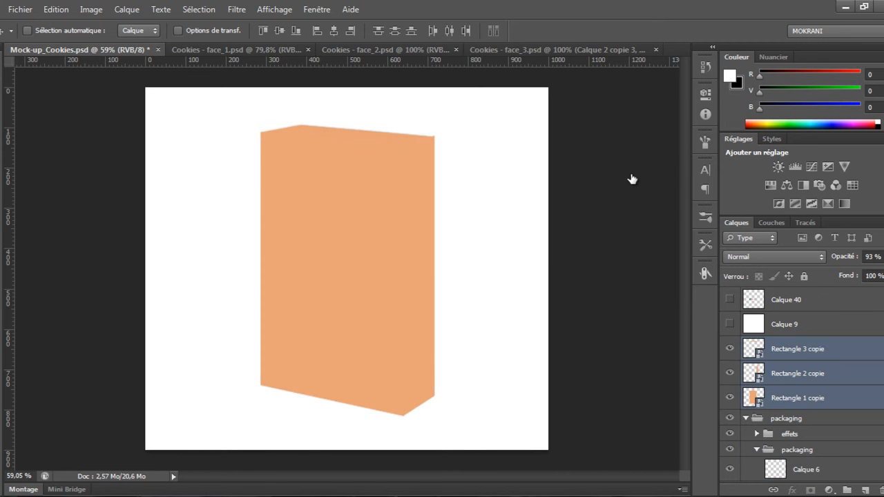
Collapse the packaging groups and set the three copied layers to 100% opacity and 0% fill
{"action": "left_click", "coordinate": [757, 450]}
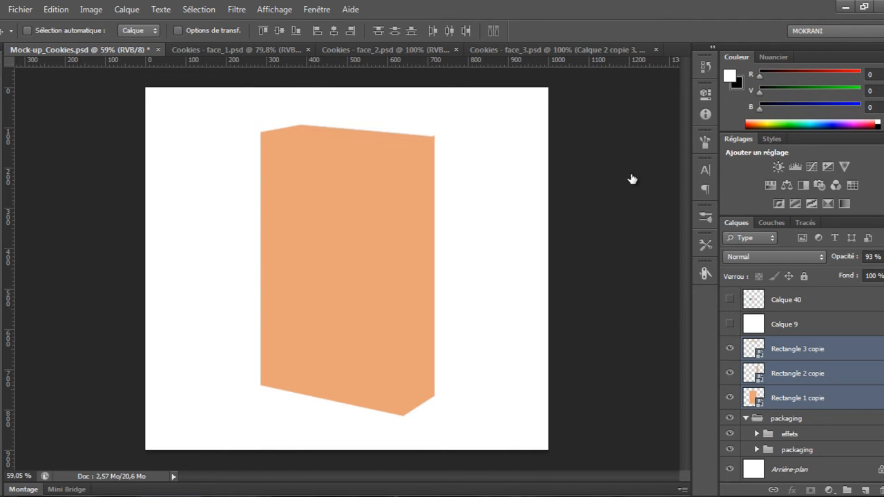
{"action": "left_click", "coordinate": [746, 417]}
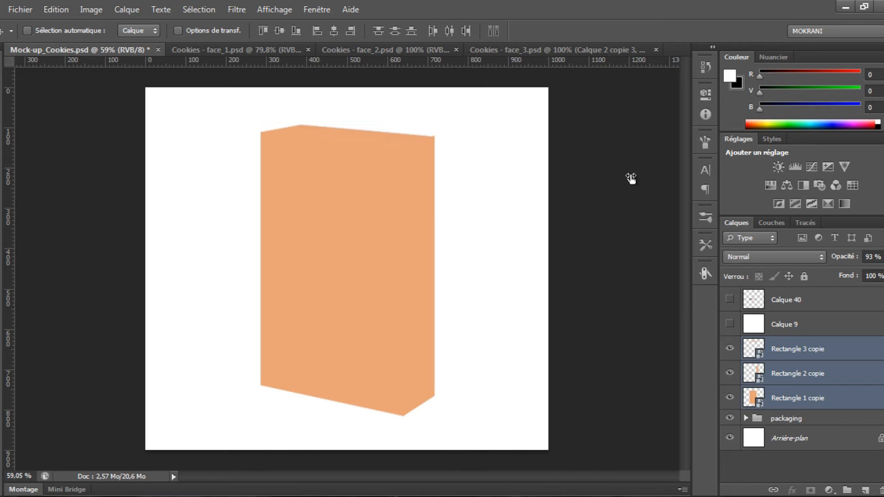
{"action": "key", "text": "0"}
{"action": "key", "text": "shift+0"}
{"action": "key", "text": "shift+0"}
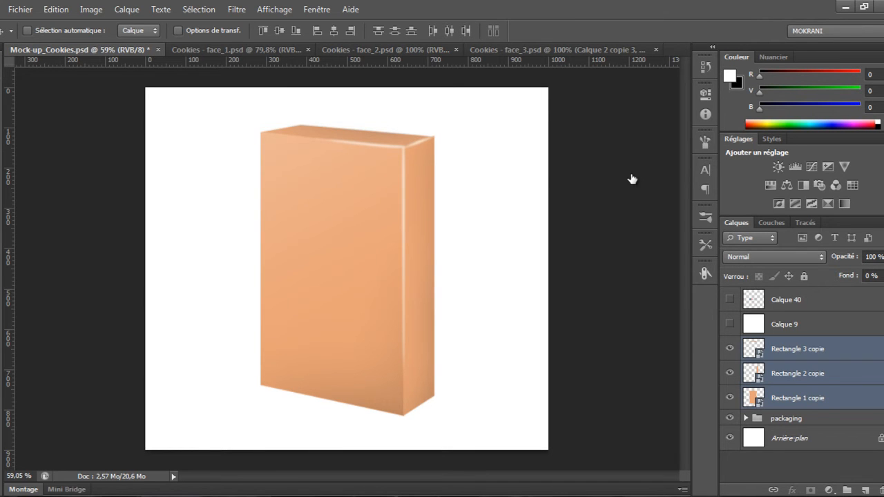
Group the three copied rectangle layers and name the group Edit Me
{"action": "key", "text": "ctrl+g"}
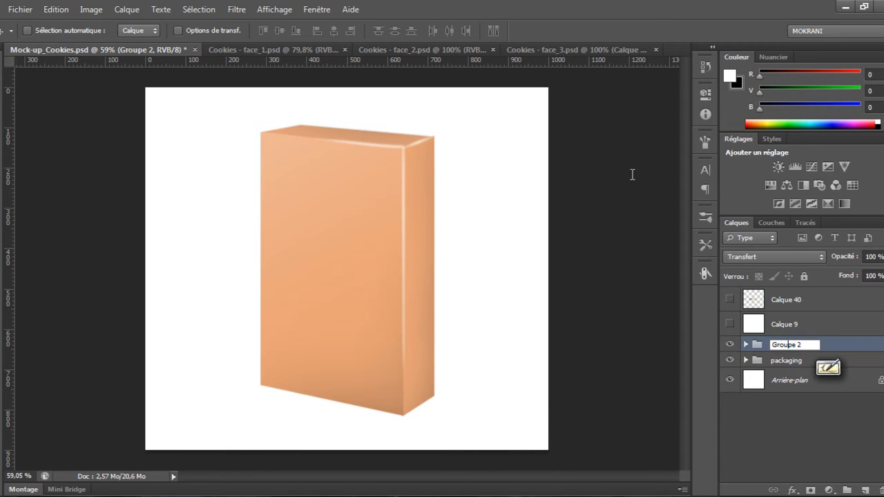
{"action": "type", "text": "Ed"}
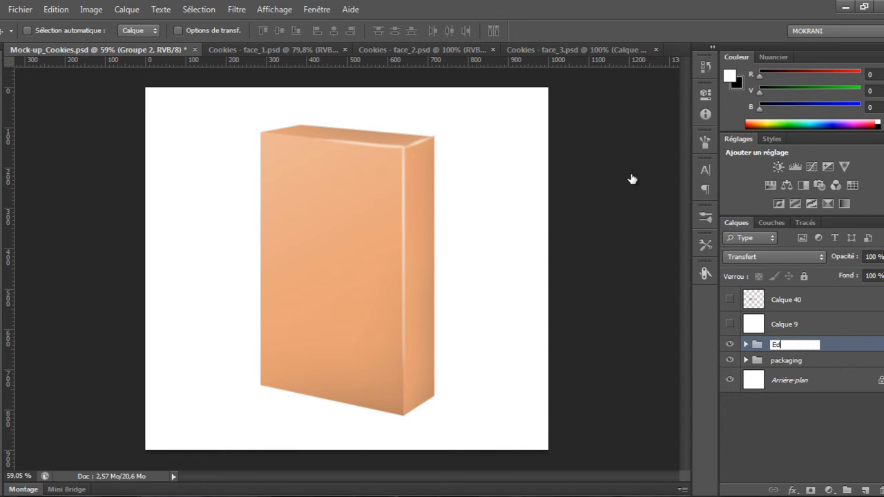
{"action": "type", "text": "it Me"}
{"action": "key", "text": "Return"}
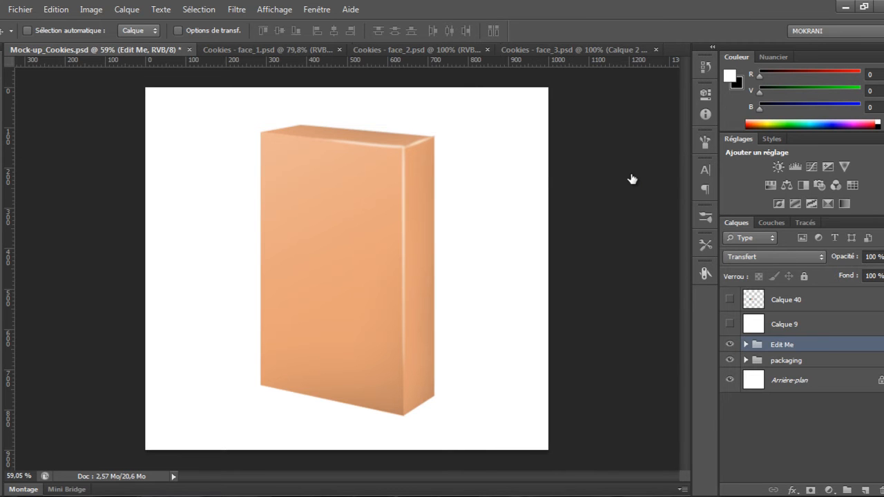
Label the Edit Me group red and open the label colour options for the packaging group
{"action": "right_click", "coordinate": [730, 344]}
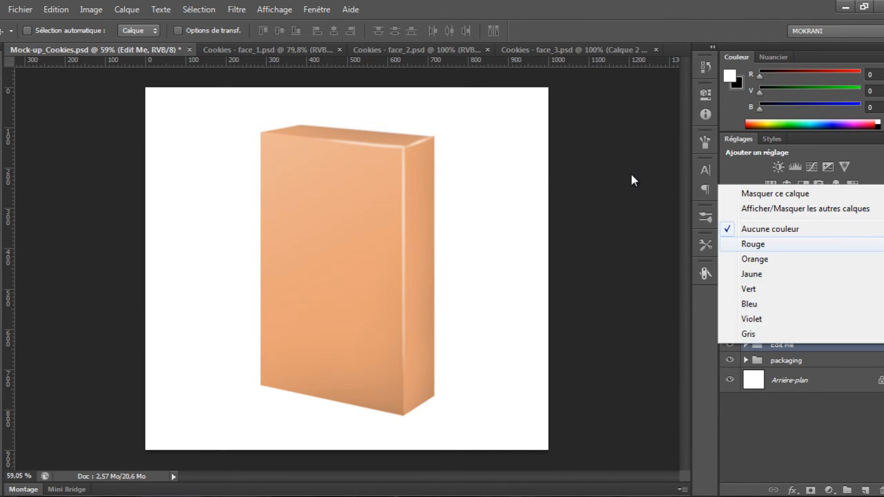
{"action": "key", "text": "Return"}
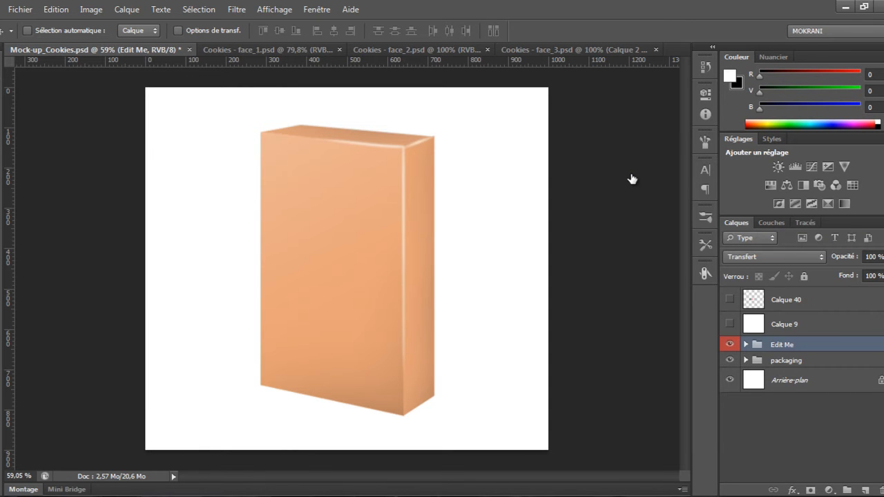
{"action": "right_click", "coordinate": [729, 359]}
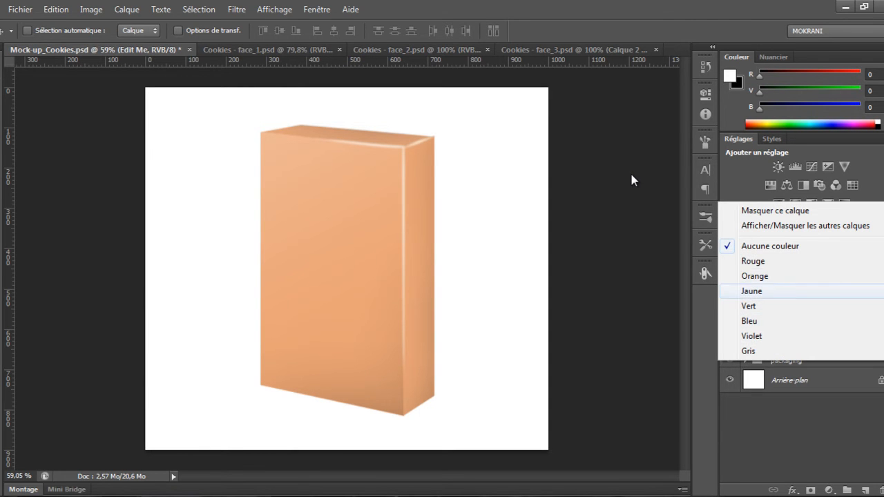
{"action": "key", "text": "Return"}
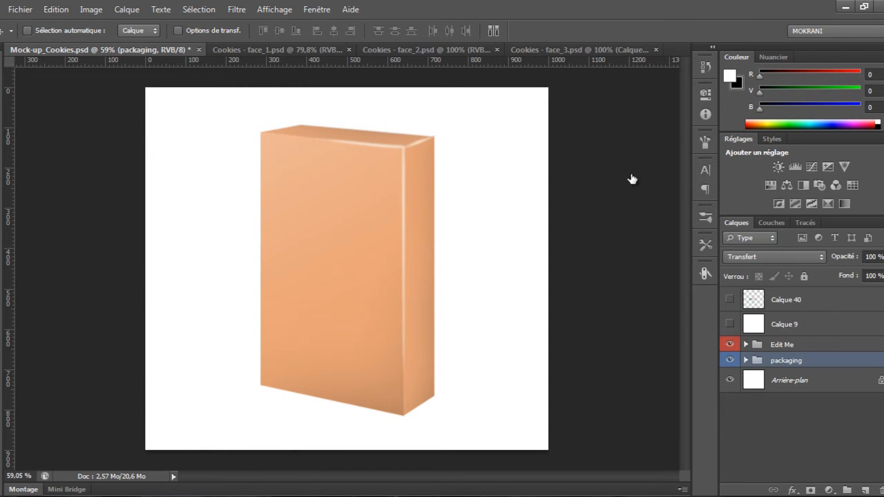
Save the mockup document
{"action": "key", "text": "ctrl+s"}
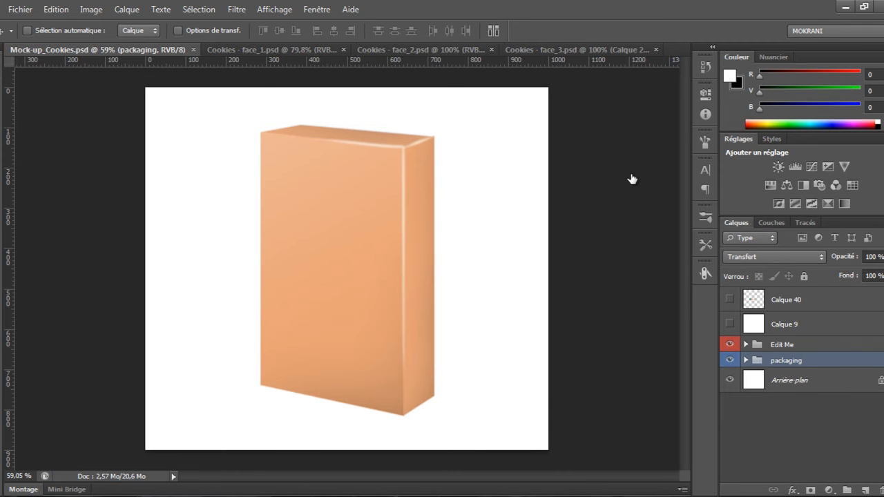
{"action": "key", "text": "ctrl+comma"}
{"action": "key", "text": "ctrl+comma"}
{"action": "key", "text": "ctrl+comma"}
{"action": "key", "text": "ctrl+comma"}
{"action": "key", "text": "ctrl+comma"}
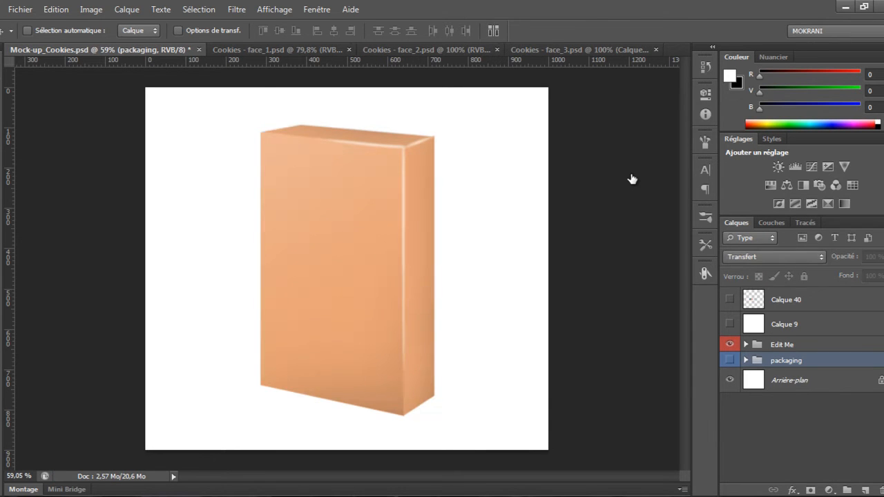
{"action": "key", "text": "ctrl+comma"}
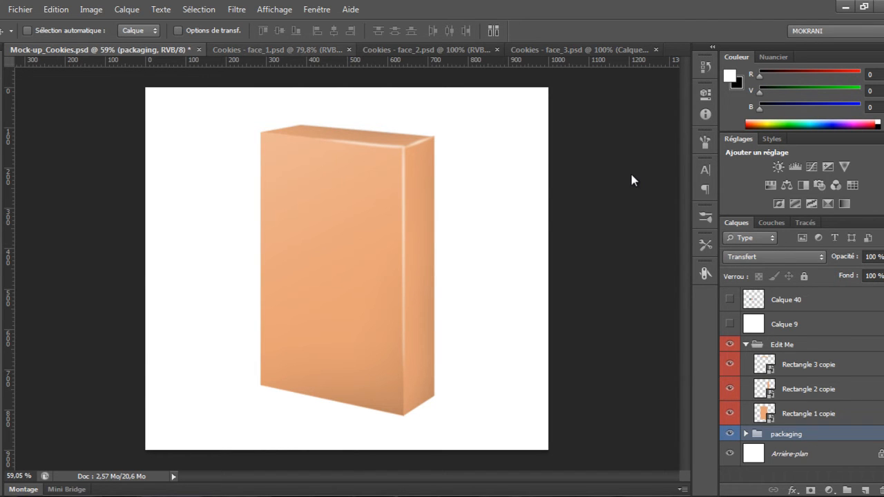
Browse through the open Cookies face documents and return to the mockup
{"action": "key", "text": "ctrl+Tab"}
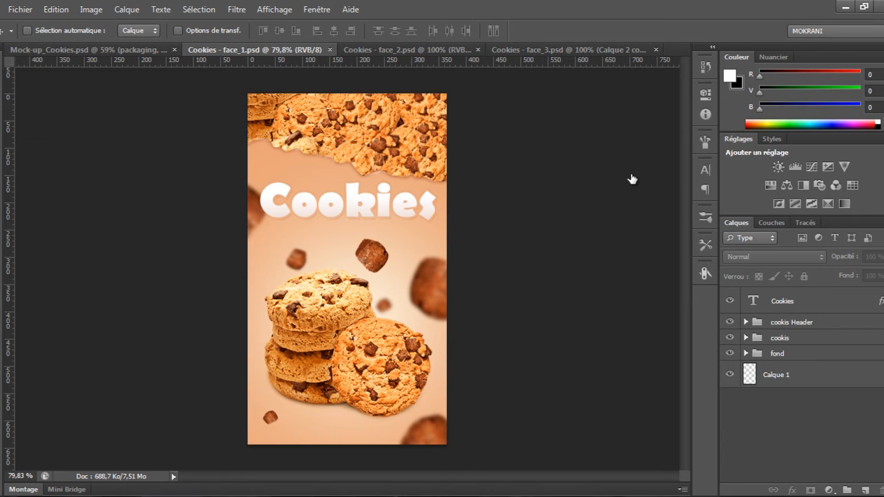
{"action": "key", "text": "ctrl+Tab"}
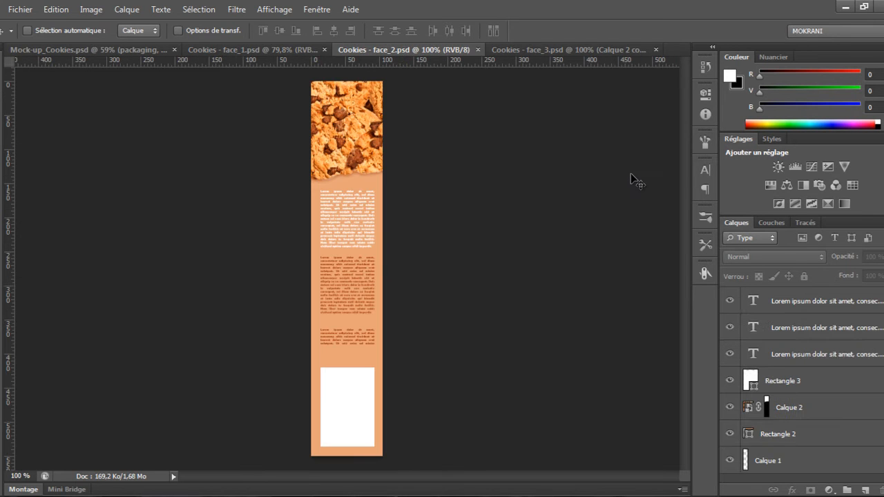
{"action": "key", "text": "ctrl+Tab"}
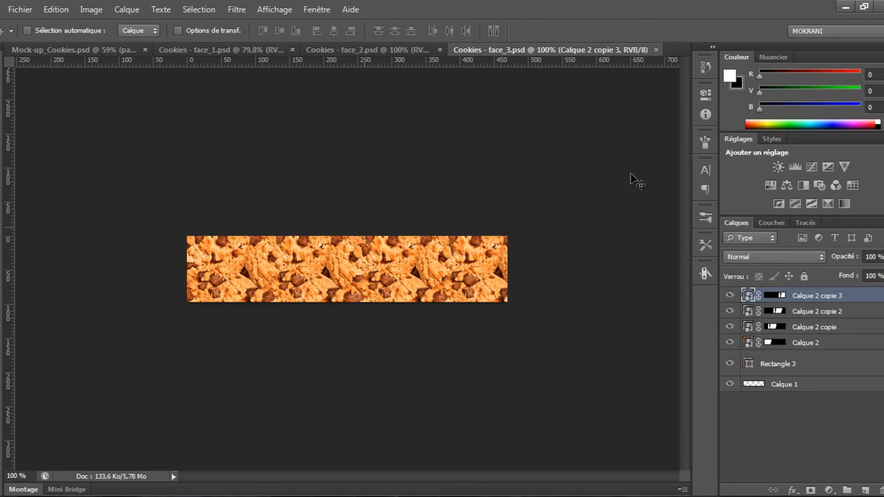
{"action": "key", "text": "ctrl+shift+Tab"}
{"action": "key", "text": "ctrl+shift+Tab"}
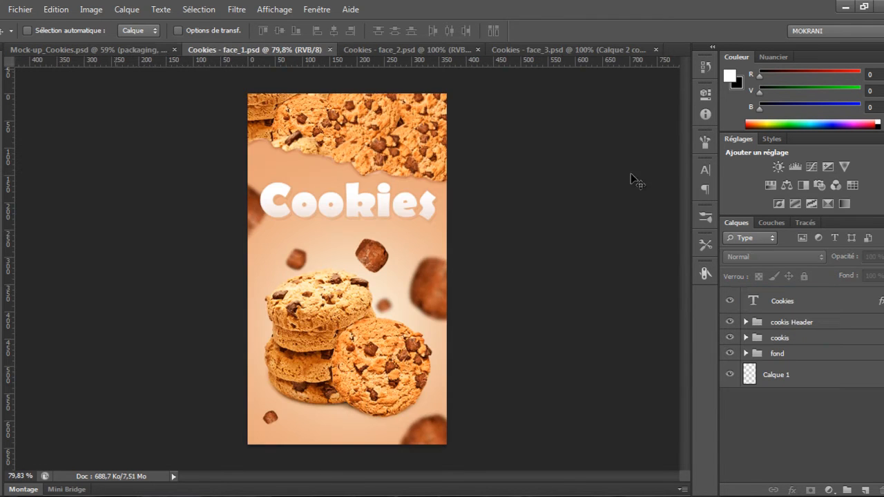
{"action": "key", "text": "ctrl+shift+Tab"}
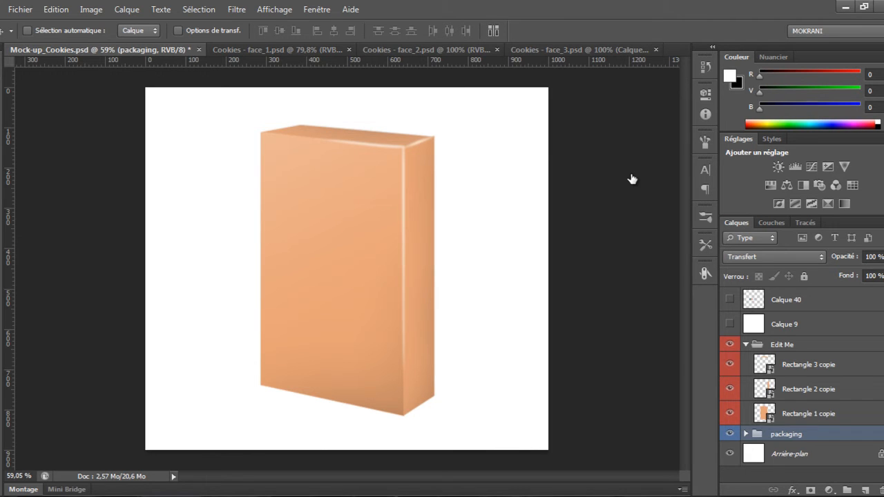
Open the front rectangle smart object and drag all layers of Cookies - face_1 into it
{"action": "key", "text": "alt+bracketright"}
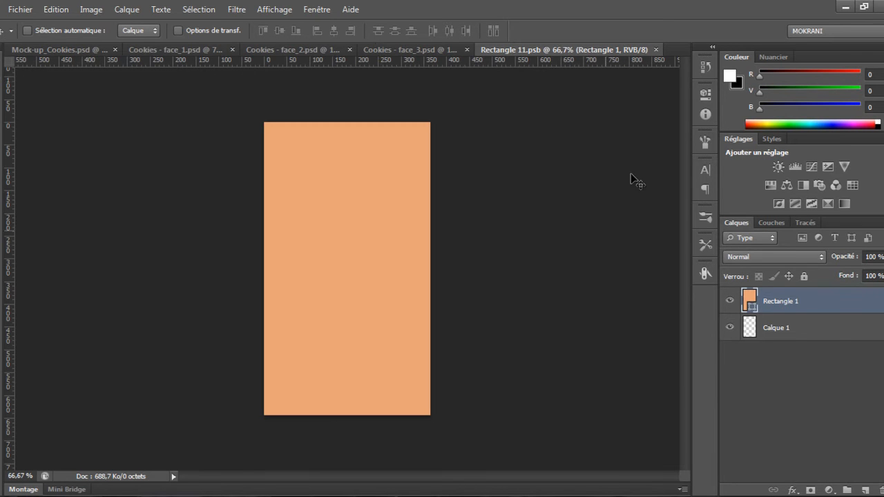
{"action": "left_click", "coordinate": [175, 50]}
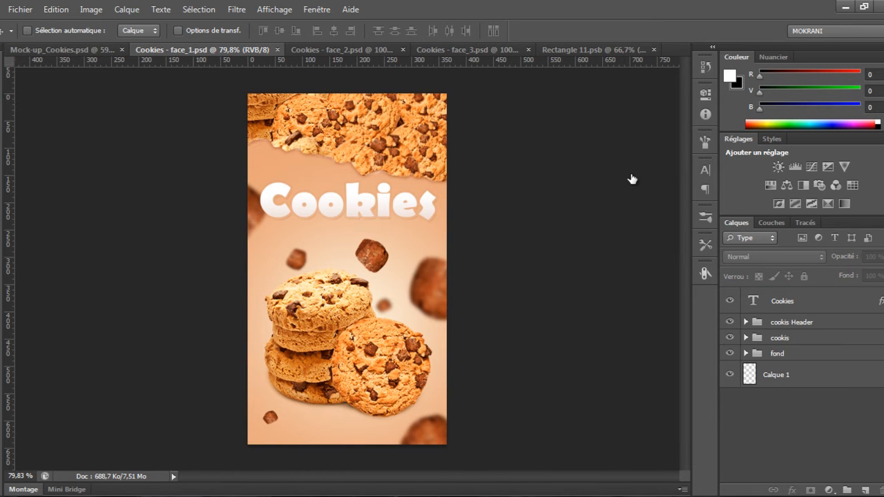
{"action": "key", "text": "alt+period"}
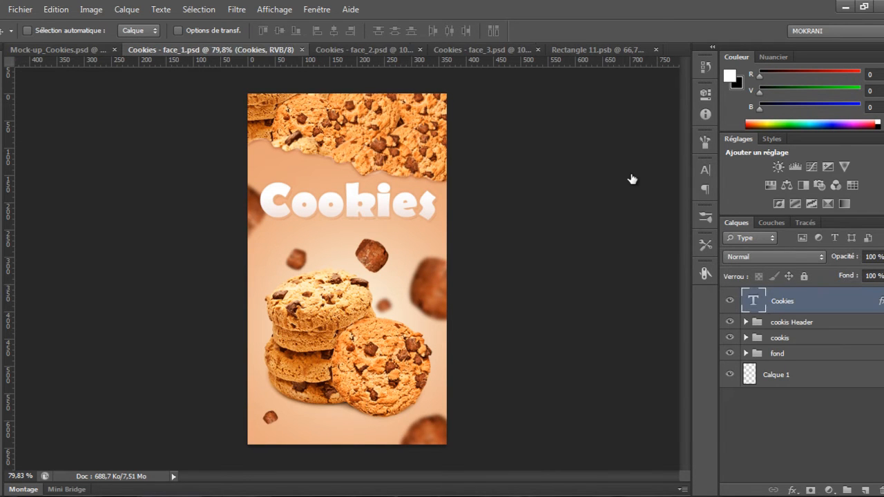
{"action": "key", "text": "shift+alt+bracketleft"}
{"action": "key", "text": "shift+alt+bracketleft"}
{"action": "key", "text": "shift+alt+bracketleft"}
{"action": "mouse_move", "coordinate": [379, 193]}
{"action": "left_mouse_down"}
{"action": "mouse_move", "coordinate": [451, 156]}
{"action": "mouse_move", "coordinate": [563, 52]}
{"action": "left_mouse_up"}
{"action": "left_click_drag", "start_coordinate": [631, 177], "coordinate": [631, 179]}
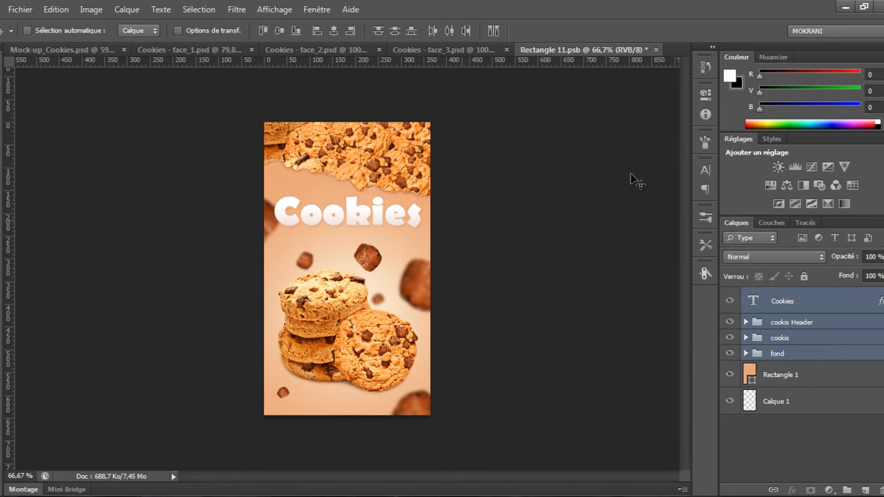
Compare the image sizes of Cookies - face_1 and the Rectangle 11 smart object document
{"action": "left_click", "coordinate": [193, 50]}
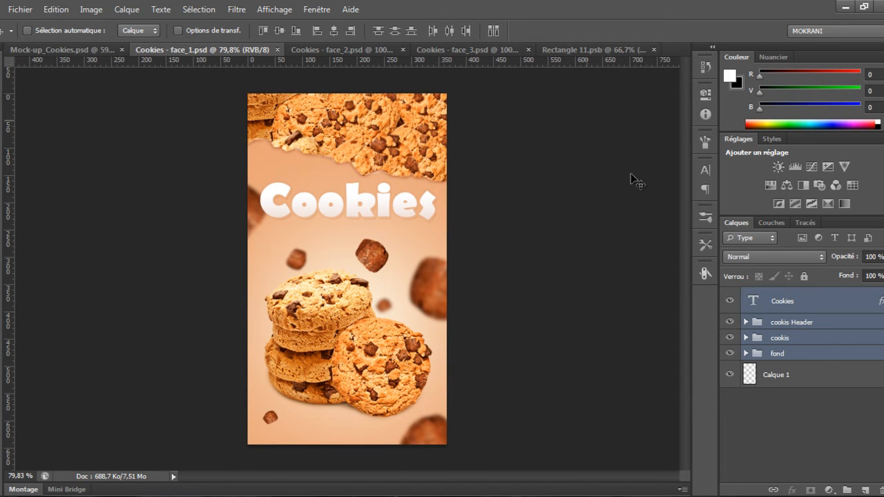
{"action": "key", "text": "ctrl+alt+i"}
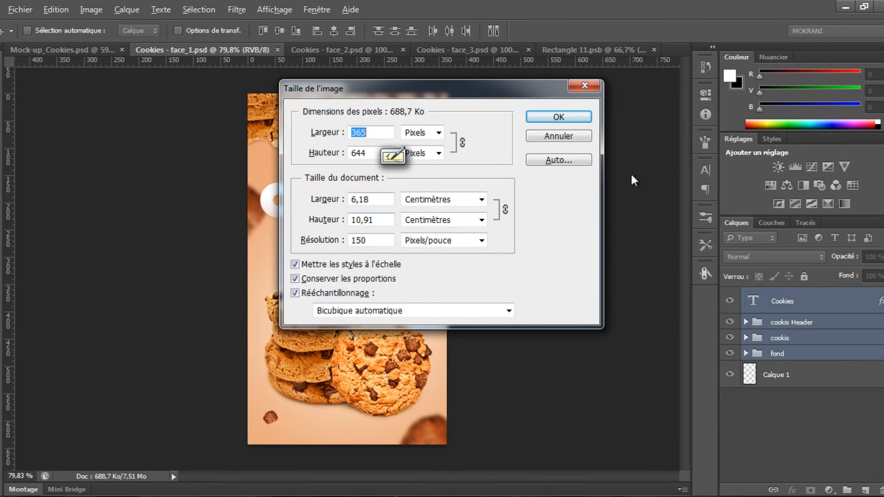
{"action": "key", "text": "Escape"}
{"action": "key", "text": "ctrl+Tab"}
{"action": "key", "text": "ctrl+alt+i"}
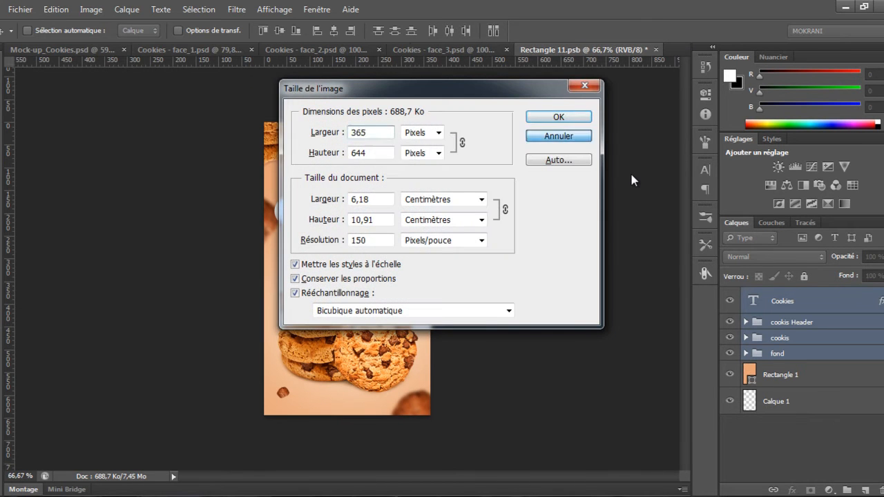
{"action": "key", "text": "Escape"}
{"action": "key", "text": "ctrl+Tab"}
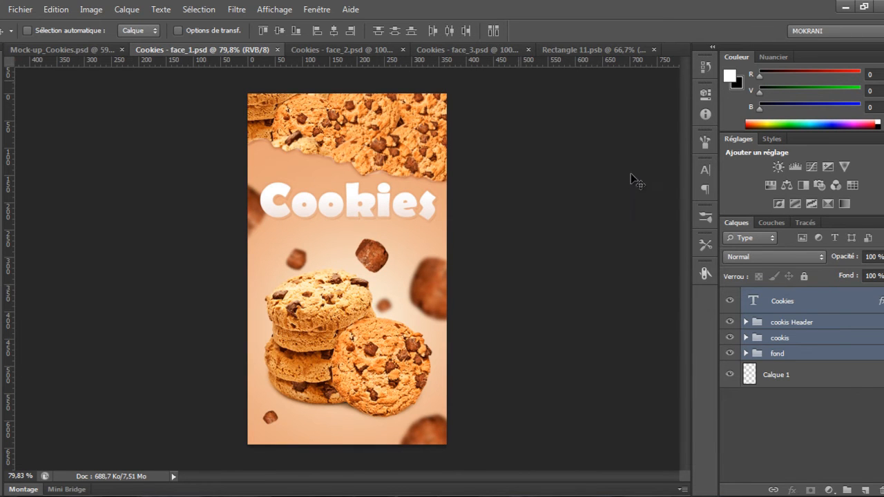
{"action": "key", "text": "ctrl+Tab"}
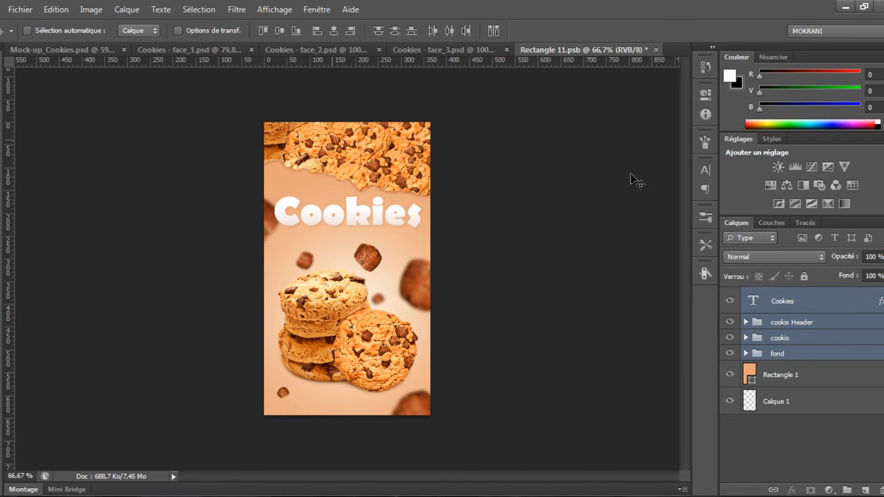
{"action": "key", "text": "ctrl+Tab"}
{"action": "key", "text": "ctrl+Tab"}
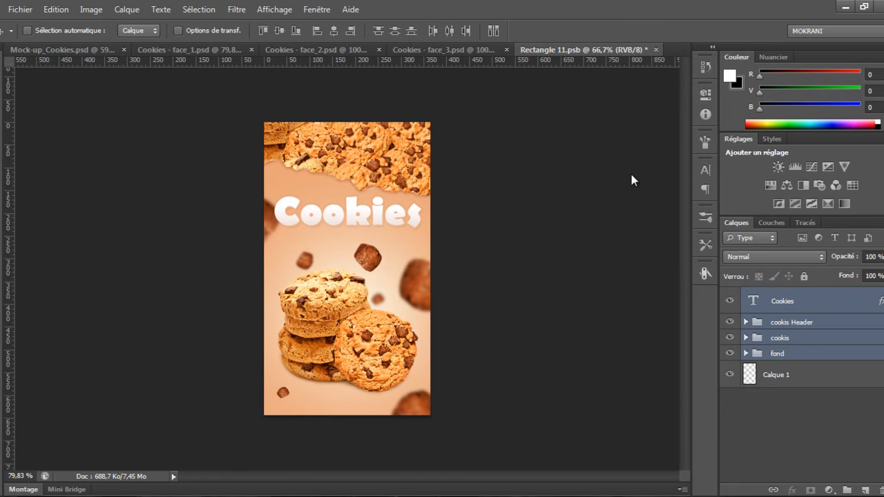
Save the front smart object and close the Cookies - face_1 document
{"action": "key", "text": "ctrl+s"}
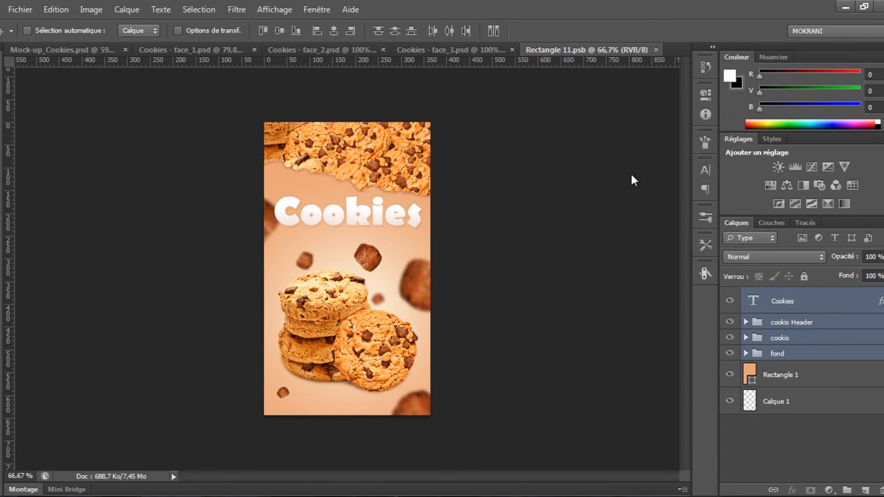
{"action": "left_click", "coordinate": [254, 50]}
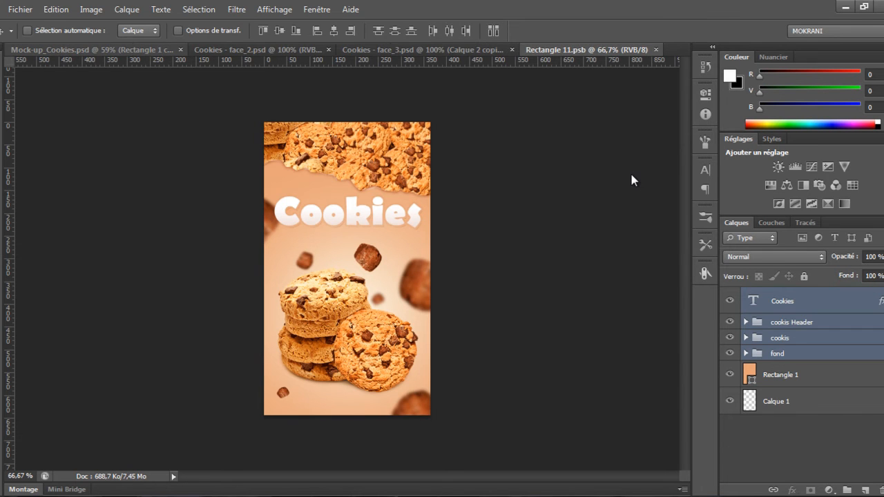
{"action": "key", "text": "ctrl+Tab"}
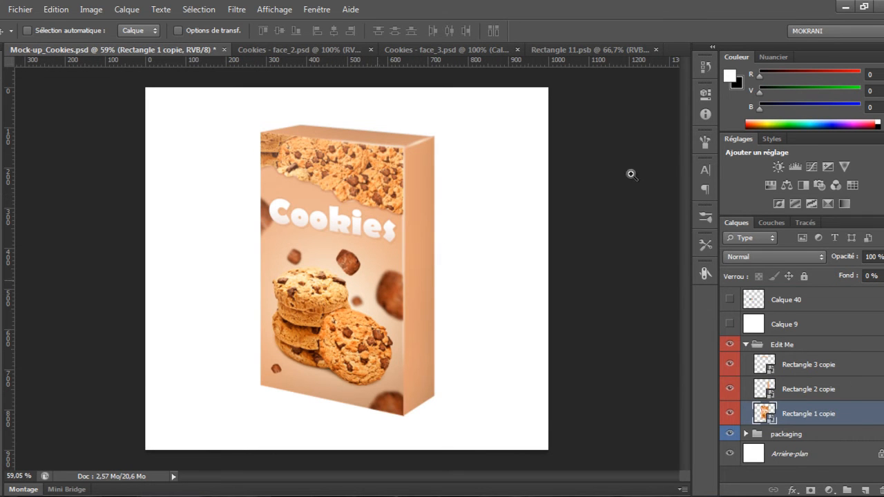
{"action": "left_click", "coordinate": [631, 174], "text": "ctrl"}
{"action": "left_click_drag", "start_coordinate": [630, 174], "coordinate": [630, 174]}
In Cookies - face_2, group all layers above Calque 1 into one group
{"action": "key", "text": "ctrl+Tab"}
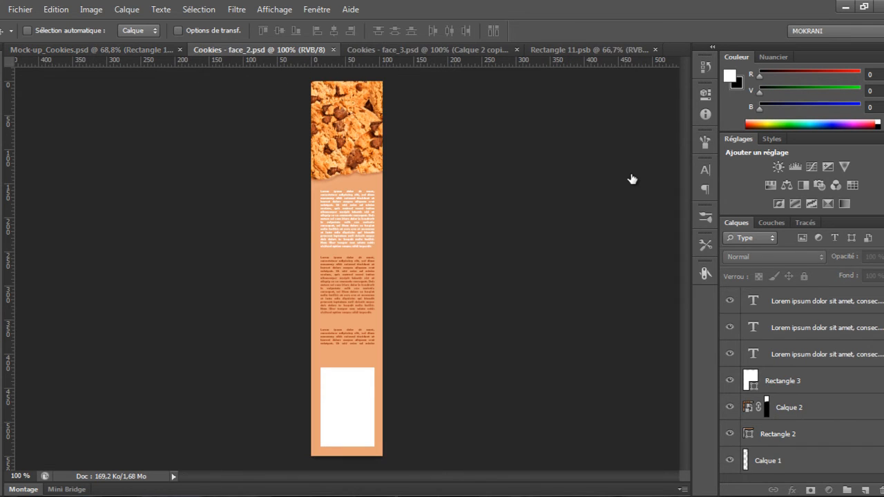
{"action": "key", "text": "alt+period"}
{"action": "left_click", "coordinate": [778, 434], "text": "shift"}
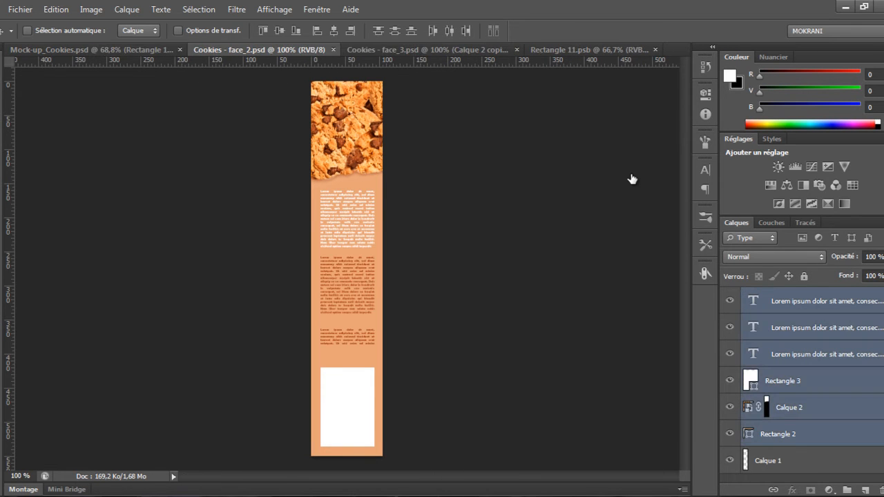
{"action": "key", "text": "ctrl+g"}
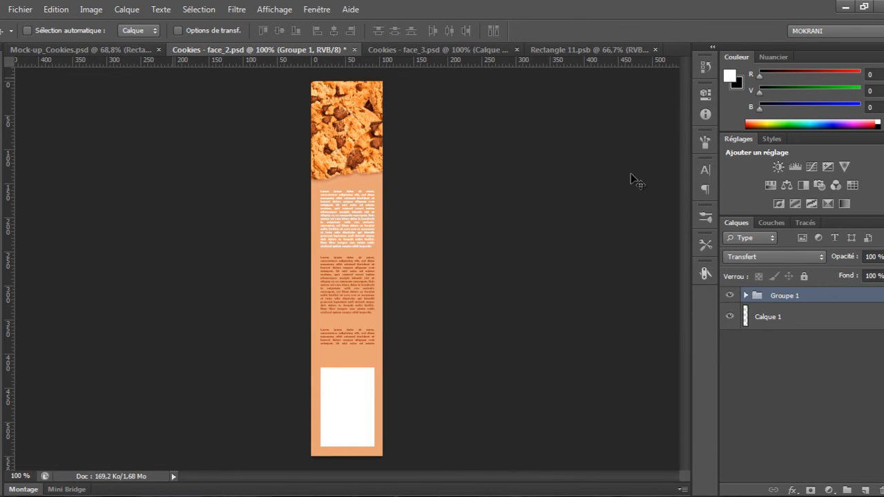
Open the side smart object Rectangle 2 copie, drag the face_2 group into it, and save and close it
{"action": "key", "text": "ctrl+shift+Tab"}
{"action": "double_click", "coordinate": [764, 388]}
{"action": "key", "text": "ctrl+shift+Tab"}
{"action": "key", "text": "ctrl+shift+Tab"}
{"action": "key", "text": "ctrl+shift+Tab"}
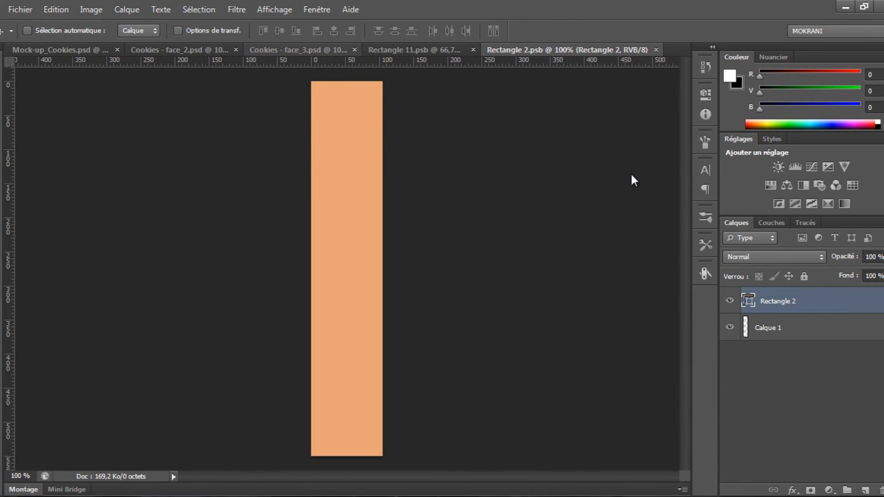
{"action": "left_click_drag", "start_coordinate": [344, 202], "coordinate": [584, 51]}
{"action": "left_click_drag", "start_coordinate": [631, 179], "coordinate": [631, 179]}
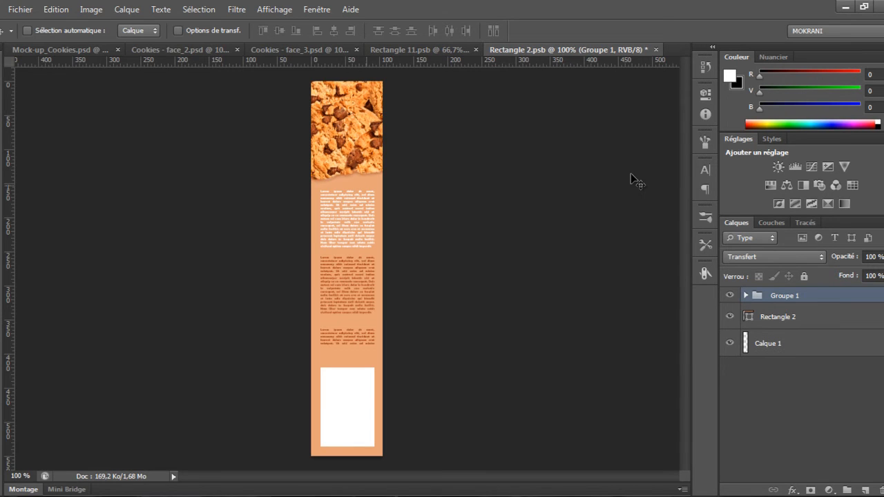
{"action": "key", "text": "ctrl+s"}
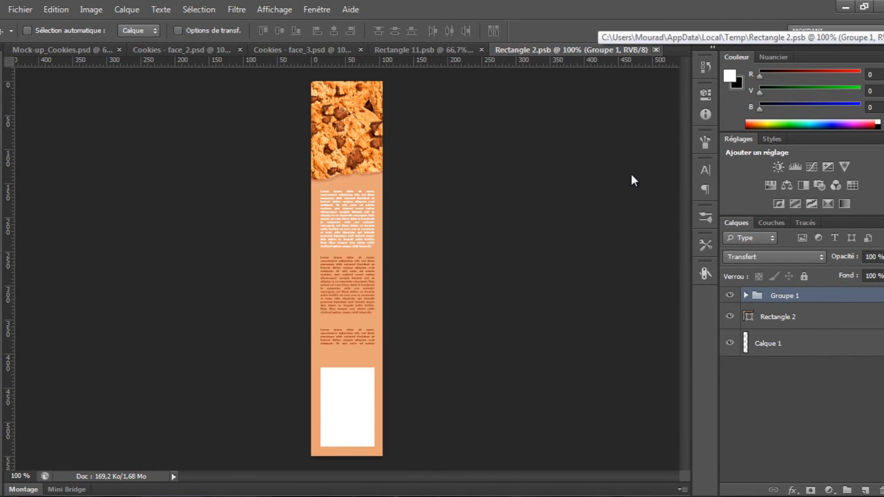
{"action": "key", "text": "ctrl+w"}
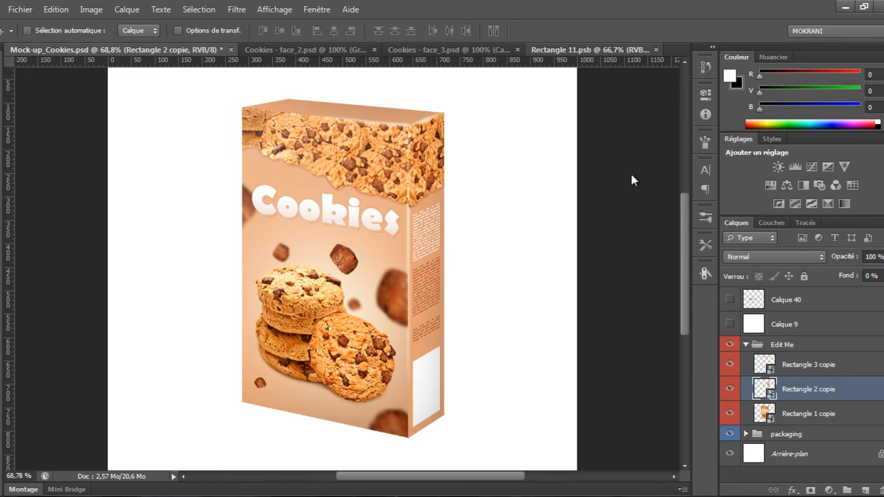
Close the Rectangle 11.psb and Cookies - face_2 documents
{"action": "left_click", "coordinate": [589, 50]}
{"action": "left_click", "coordinate": [656, 49]}
{"action": "left_click", "coordinate": [587, 49]}
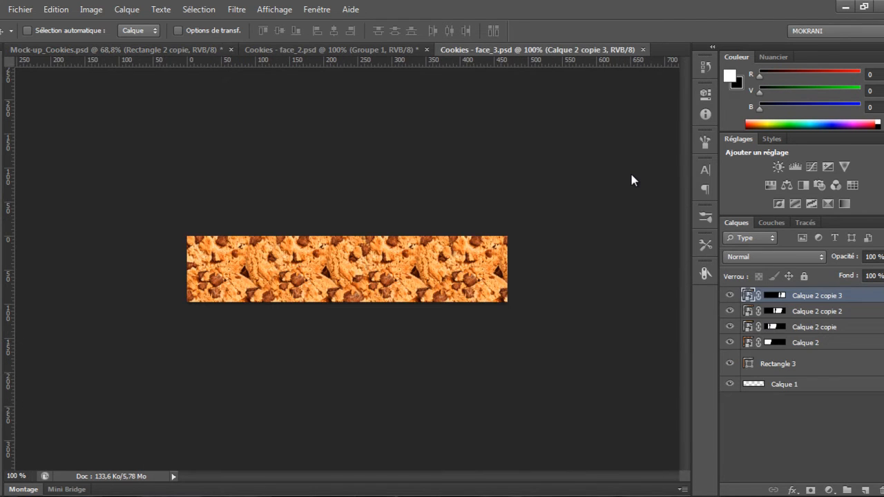
{"action": "left_click", "coordinate": [332, 50]}
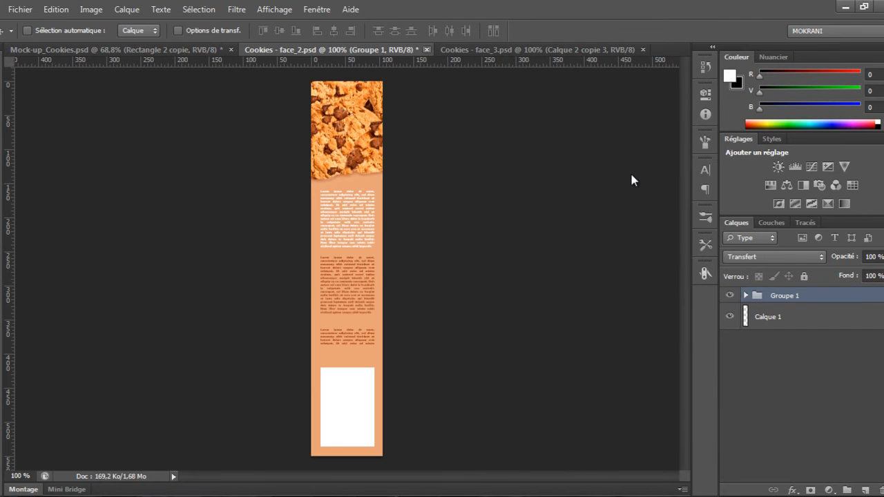
{"action": "left_click", "coordinate": [426, 50]}
{"action": "left_click", "coordinate": [442, 200]}
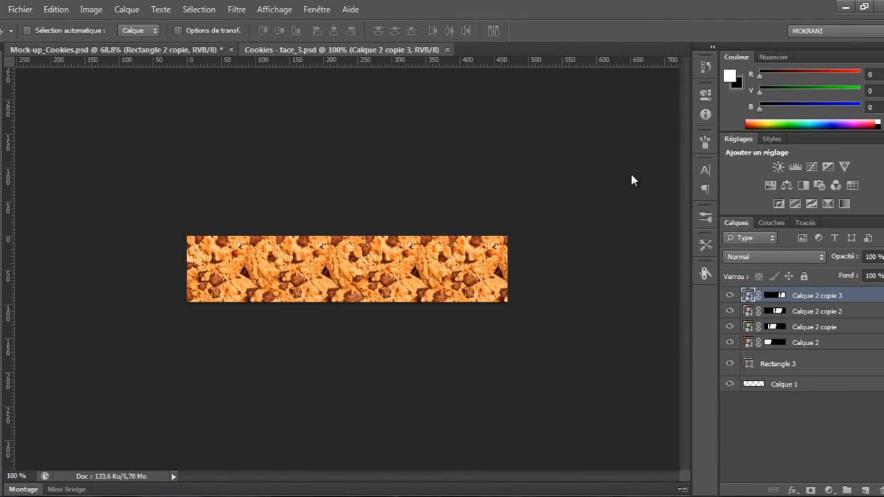
Open the top smart object Rectangle 3 copie, and group all Cookies - face_3 layers above Calque 1
{"action": "left_click", "coordinate": [138, 50]}
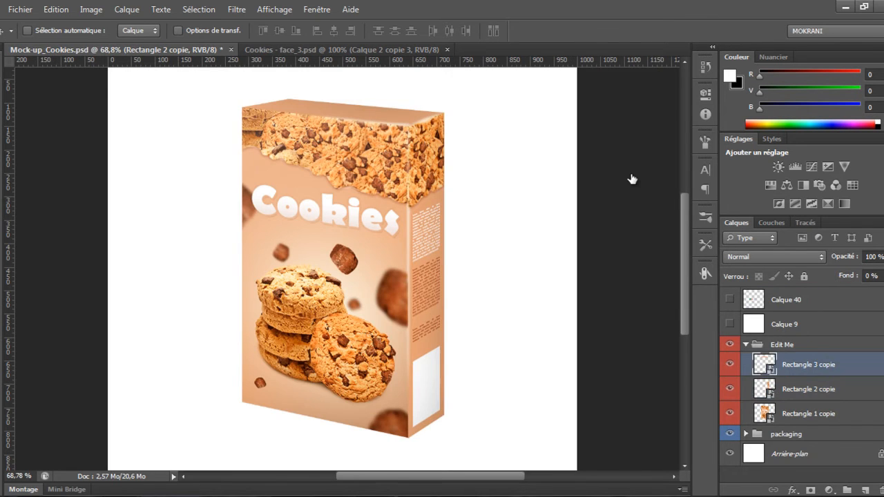
{"action": "double_click", "coordinate": [763, 364]}
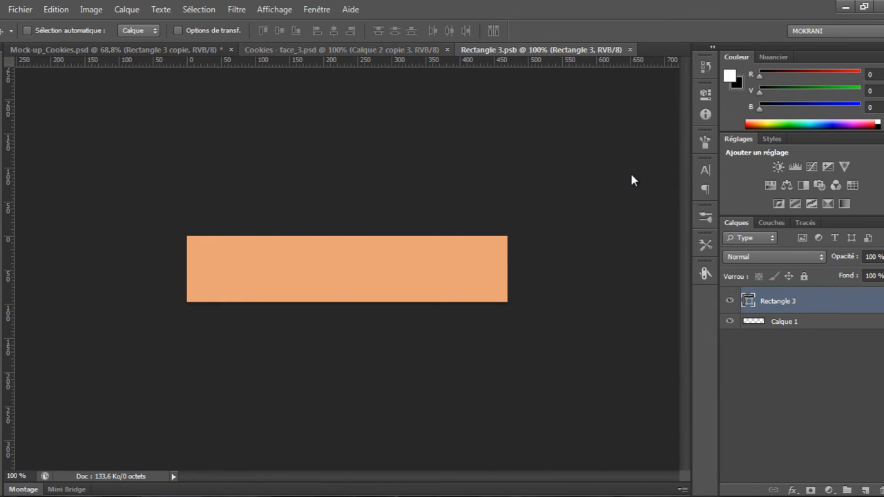
{"action": "left_click", "coordinate": [342, 49]}
{"action": "left_click", "coordinate": [778, 364], "text": "shift"}
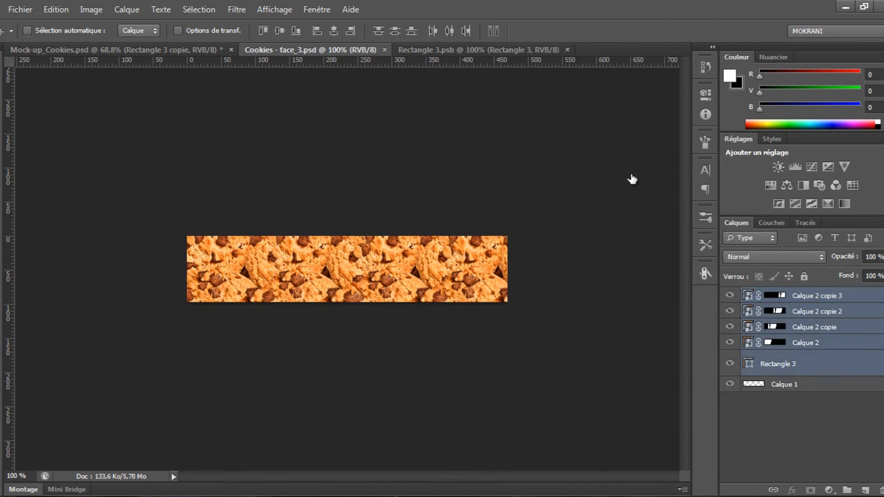
{"action": "key", "text": "ctrl+g"}
Drag the face_3 group into the Rectangle 3.psb smart object document
{"action": "left_click_drag", "start_coordinate": [311, 200], "coordinate": [473, 31]}
{"action": "left_click_drag", "start_coordinate": [521, 50], "coordinate": [511, 79]}
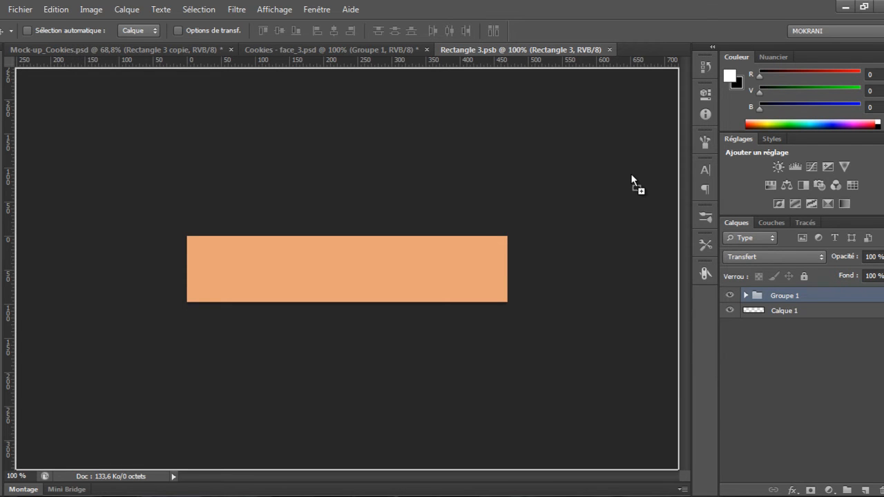
{"action": "left_click_drag", "start_coordinate": [631, 179], "coordinate": [630, 179]}
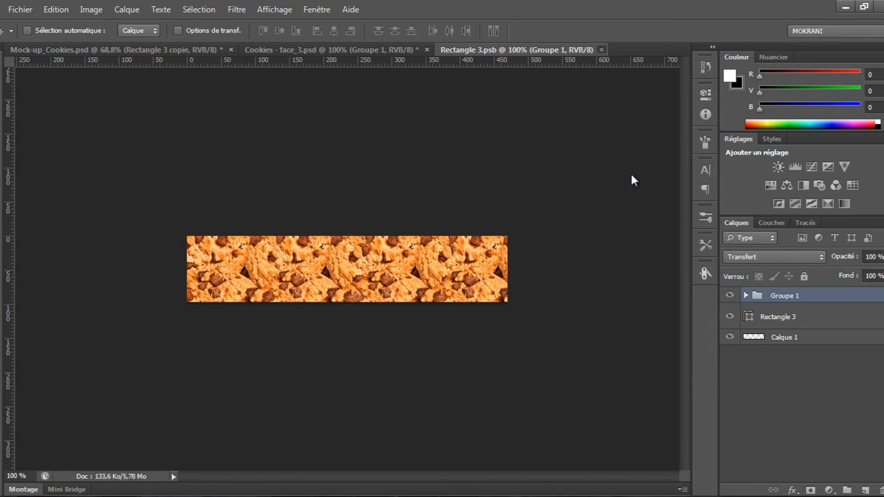
Close the top smart object and the Cookies - face_3 document without saving face_3
{"action": "key", "text": "ctrl+q"}
{"action": "key", "text": "Tab"}
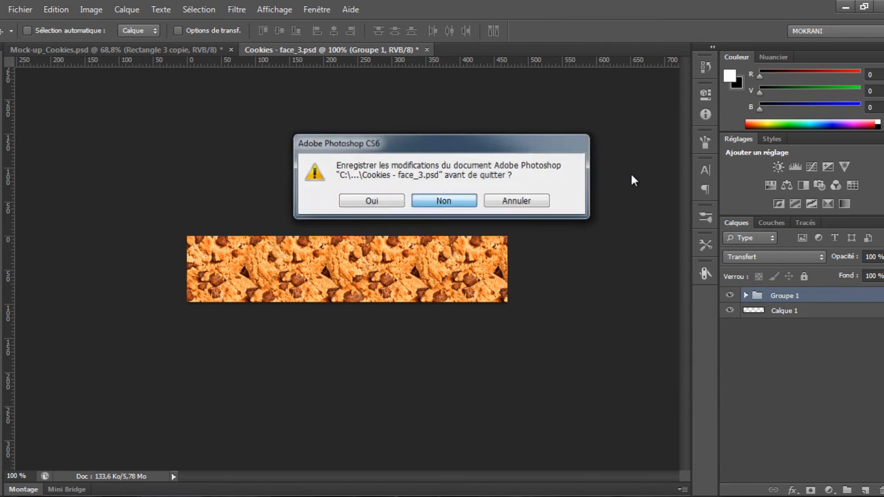
{"action": "key", "text": "Return"}
Zoom in and out on the mockup to inspect the finished box
{"action": "scroll", "coordinate": [631, 180], "scroll_direction": "down", "scroll_amount": 2}
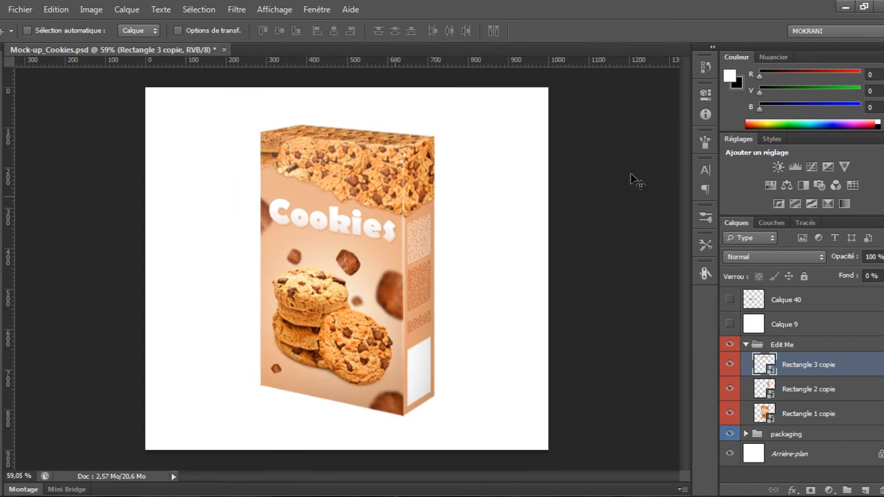
{"action": "scroll", "coordinate": [631, 180], "scroll_direction": "up", "scroll_amount": 1}
{"action": "scroll", "coordinate": [631, 180], "scroll_direction": "down", "scroll_amount": 2}
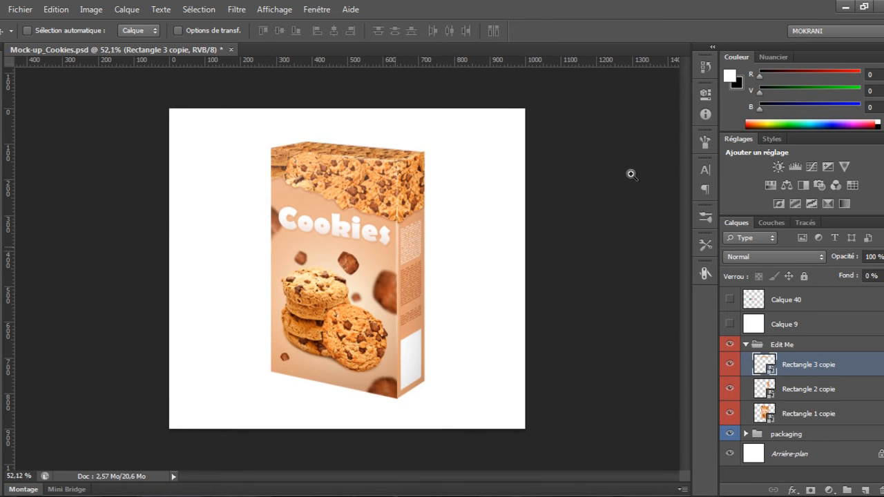
{"action": "scroll", "coordinate": [631, 180], "scroll_direction": "up", "scroll_amount": 1}
{"action": "scroll", "coordinate": [630, 175], "scroll_direction": "up", "scroll_amount": 1}
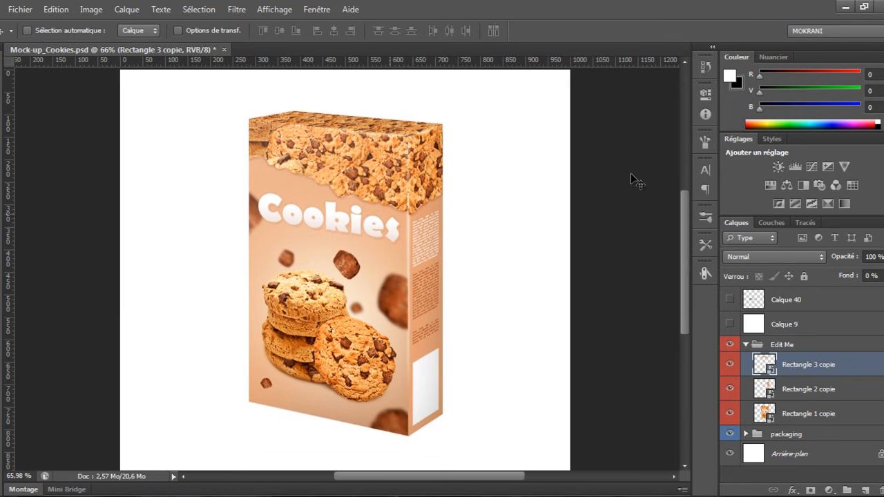
{"action": "scroll", "coordinate": [630, 174], "scroll_direction": "up", "scroll_amount": 1}
{"action": "scroll", "coordinate": [630, 175], "scroll_direction": "down", "scroll_amount": 1}
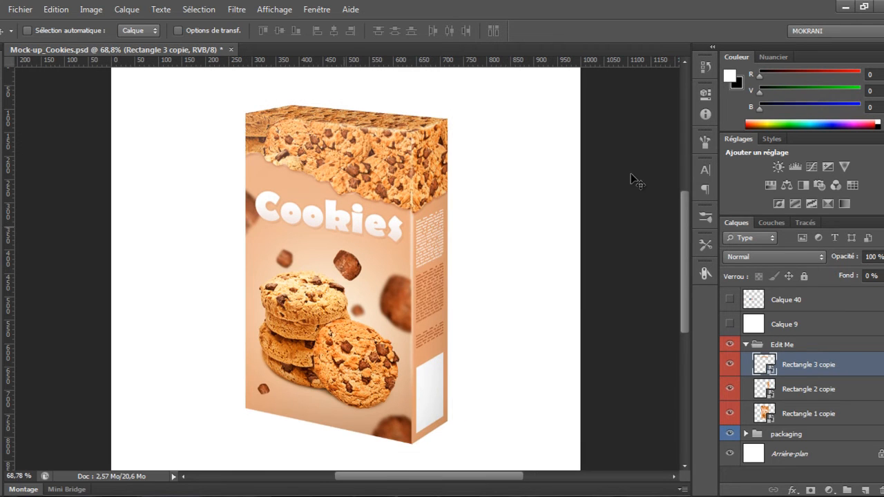
{"action": "scroll", "coordinate": [630, 175], "scroll_direction": "up", "scroll_amount": 1}
{"action": "scroll", "coordinate": [631, 175], "scroll_direction": "down", "scroll_amount": 3}
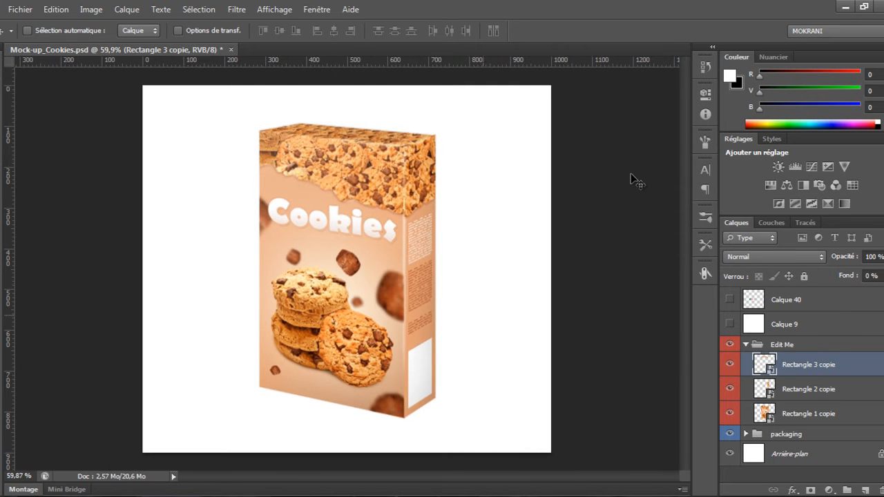
{"action": "scroll", "coordinate": [631, 177], "scroll_direction": "up", "scroll_amount": 1}
{"action": "scroll", "coordinate": [630, 176], "scroll_direction": "down", "scroll_amount": 1}
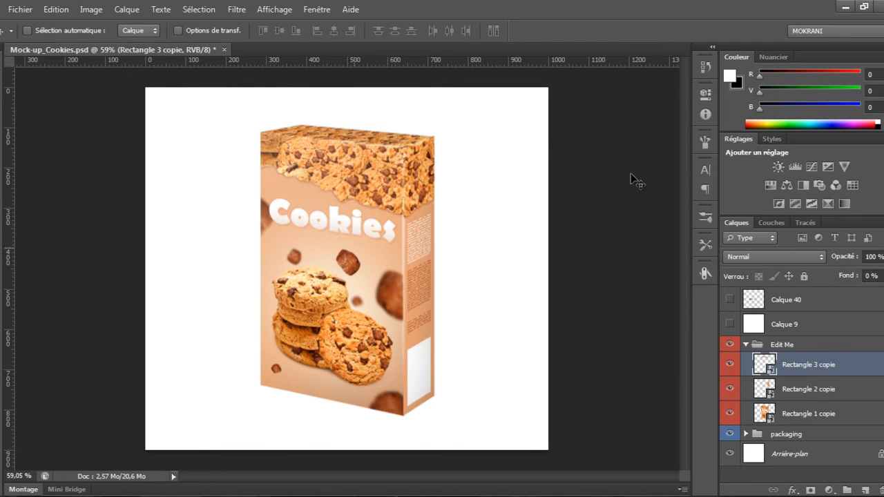
In the front smart object, add a Hue/Saturation adjustment above fond with hue +72 and saturation +6
{"action": "double_click", "coordinate": [765, 414]}
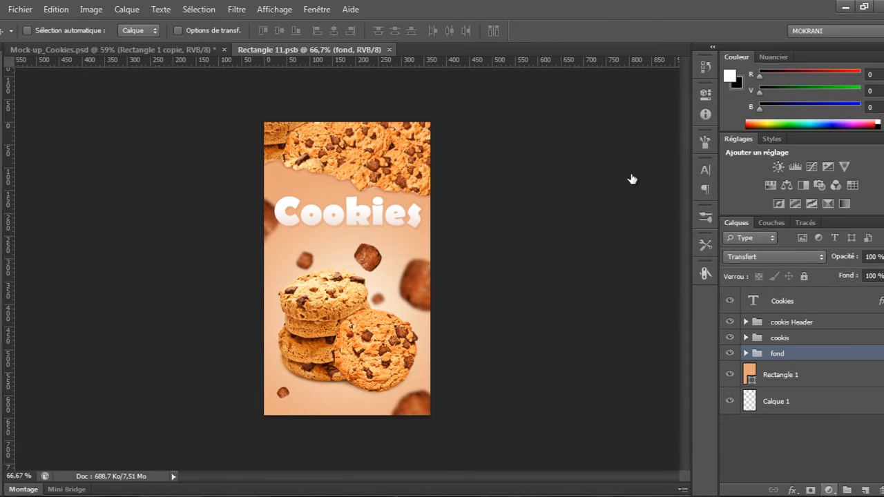
{"action": "left_click", "coordinate": [828, 489]}
{"action": "left_click", "coordinate": [786, 320]}
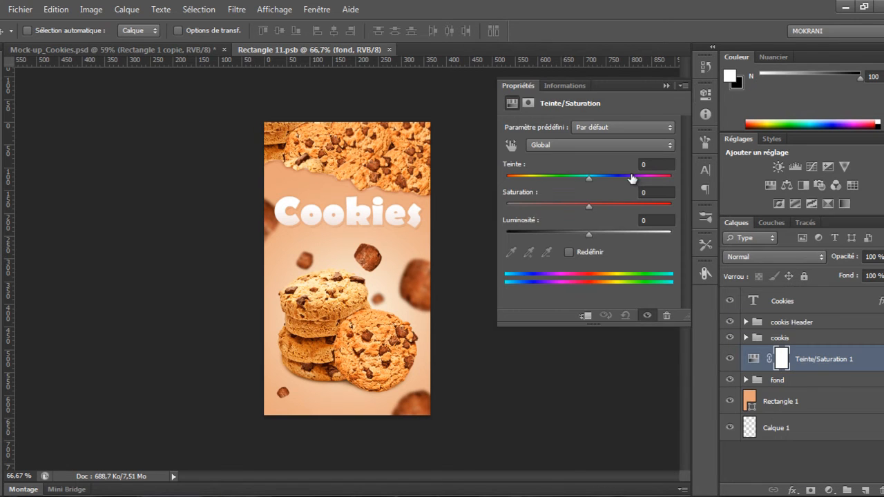
{"action": "left_click", "coordinate": [633, 177]}
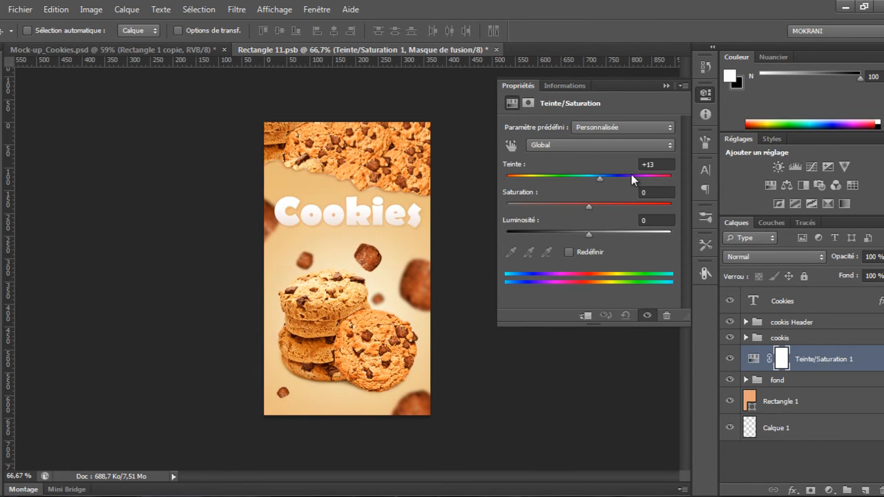
{"action": "left_click_drag", "start_coordinate": [631, 177], "coordinate": [632, 178]}
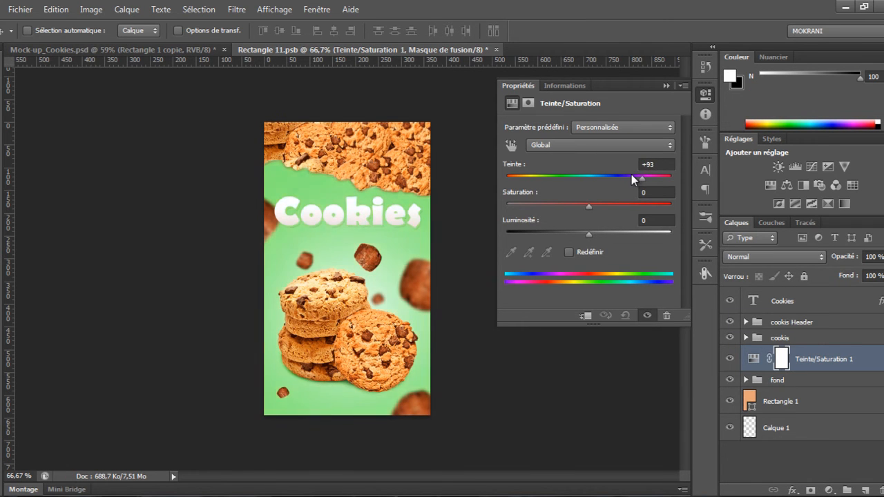
{"action": "left_click_drag", "start_coordinate": [588, 207], "coordinate": [594, 207]}
{"action": "left_click_drag", "start_coordinate": [633, 178], "coordinate": [633, 178]}
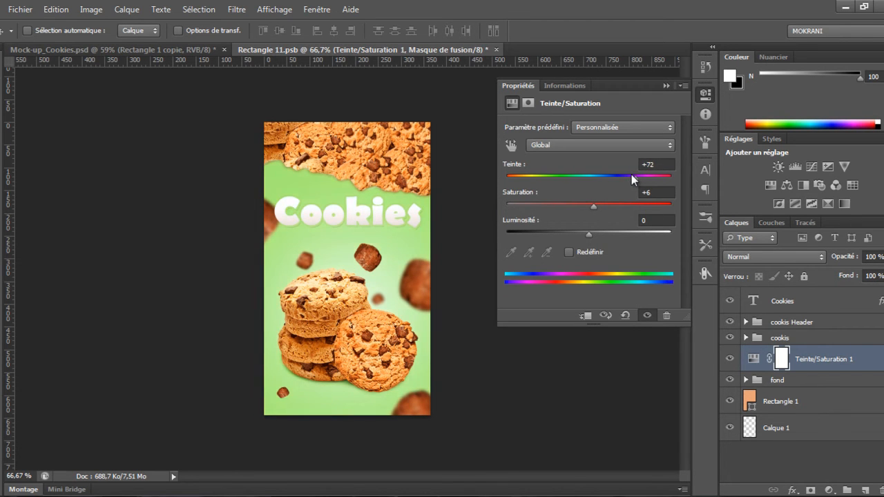
{"action": "left_click", "coordinate": [704, 94]}
Save the front smart object and return to the mockup to view the recoloured box
{"action": "key", "text": "ctrl+s"}
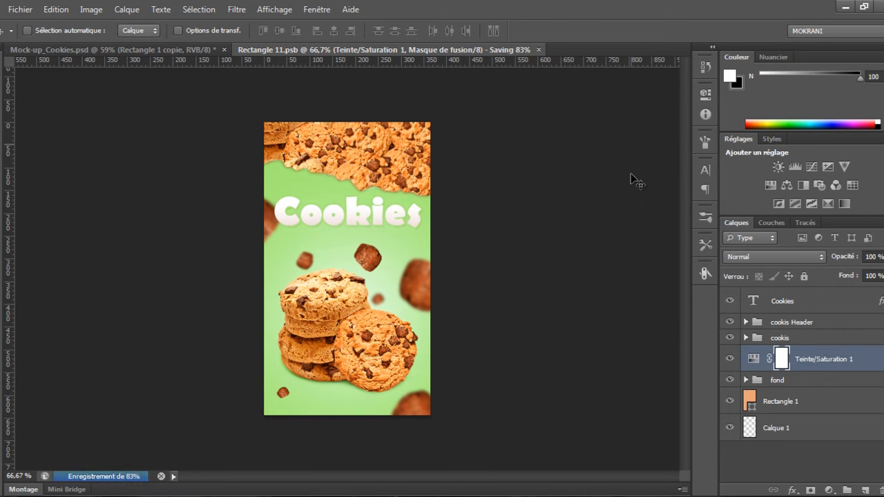
{"action": "key", "text": "ctrl+Tab"}
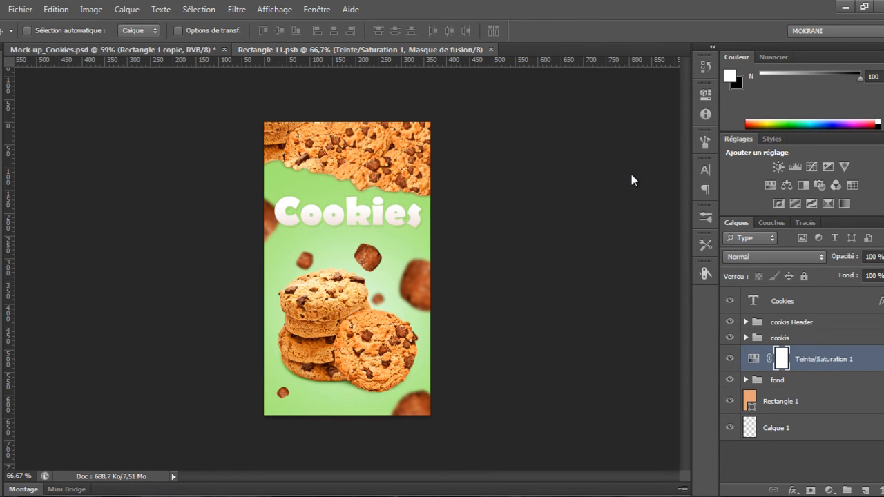
{"action": "scroll", "coordinate": [631, 174], "scroll_direction": "up", "scroll_amount": 1}
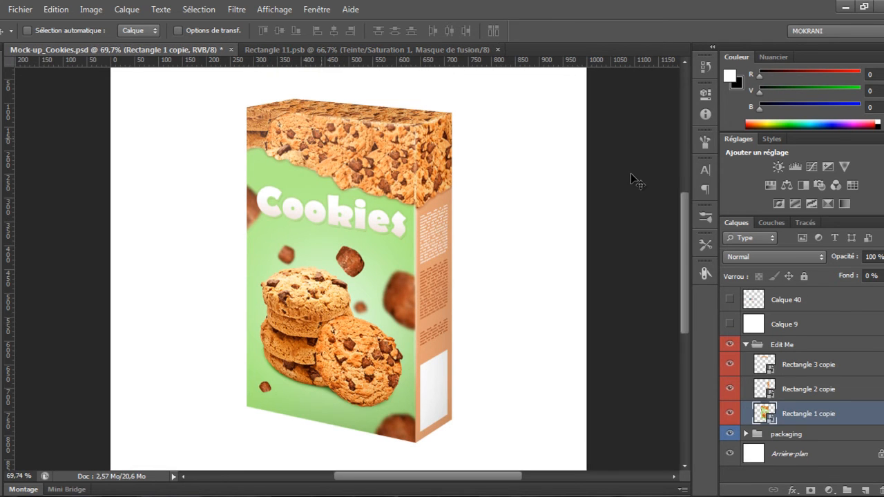
{"action": "scroll", "coordinate": [631, 174], "scroll_direction": "down", "scroll_amount": 1}
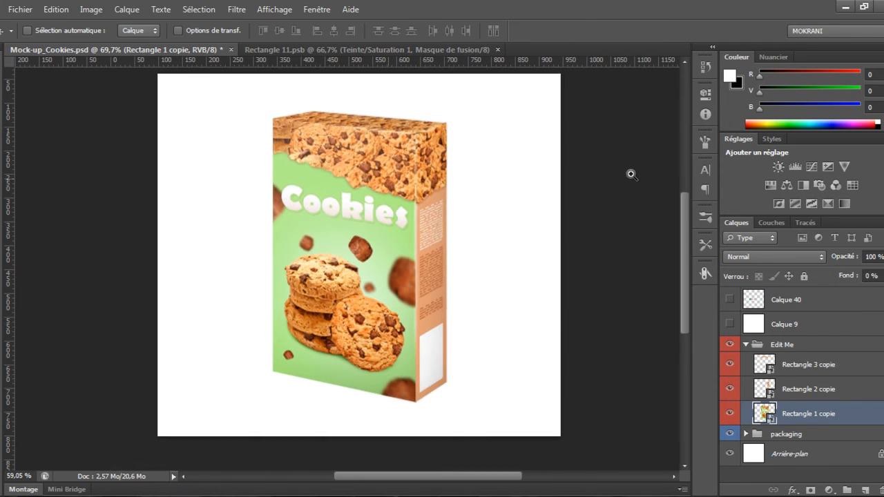
{"action": "scroll", "coordinate": [632, 177], "scroll_direction": "up", "scroll_amount": 1}
{"action": "scroll", "coordinate": [633, 178], "scroll_direction": "down", "scroll_amount": 2}
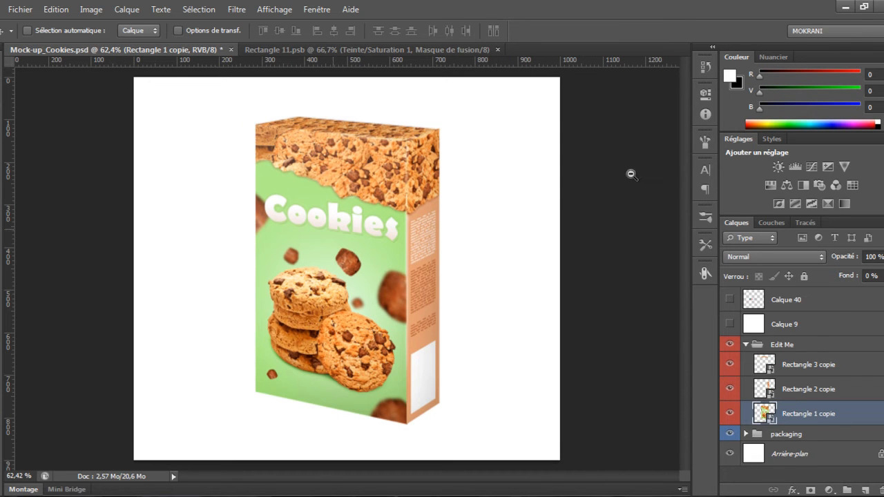
Close the front smart object document and save the cookies box mockup
{"action": "scroll", "coordinate": [634, 181], "scroll_direction": "up", "scroll_amount": 1}
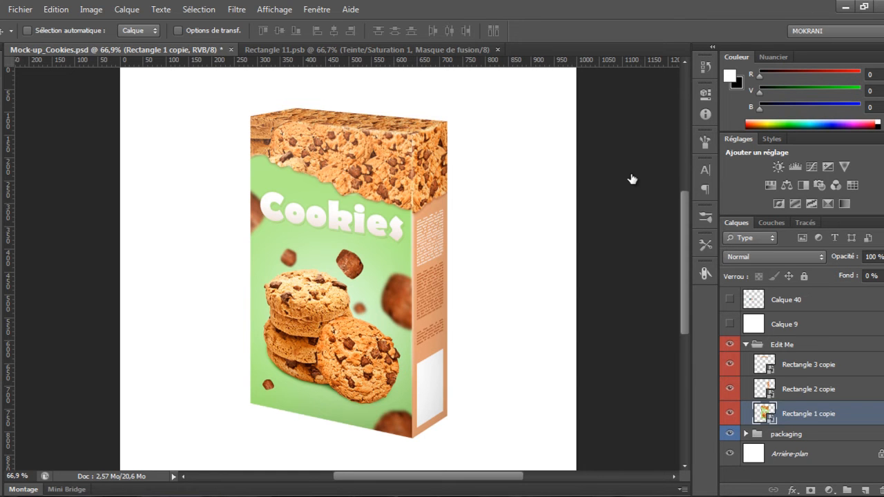
{"action": "key", "text": "ctrl+Tab"}
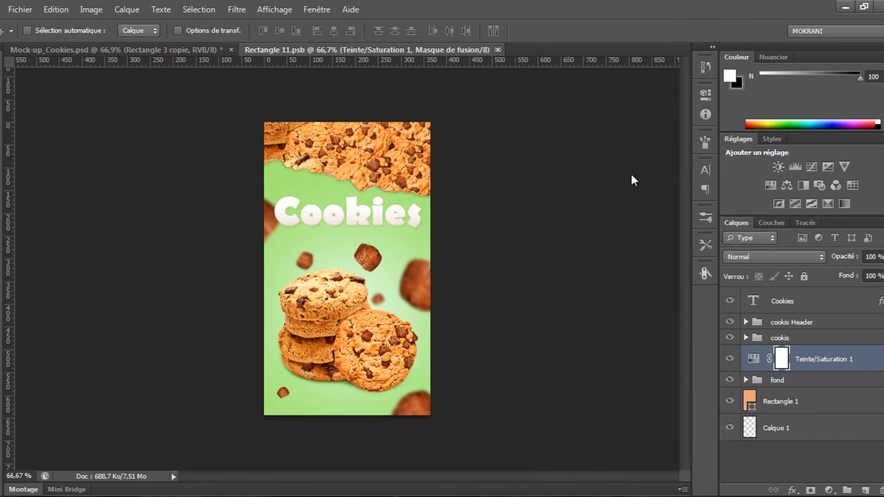
{"action": "key", "text": "ctrl+w"}
{"action": "left_click_drag", "start_coordinate": [631, 174], "coordinate": [631, 174]}
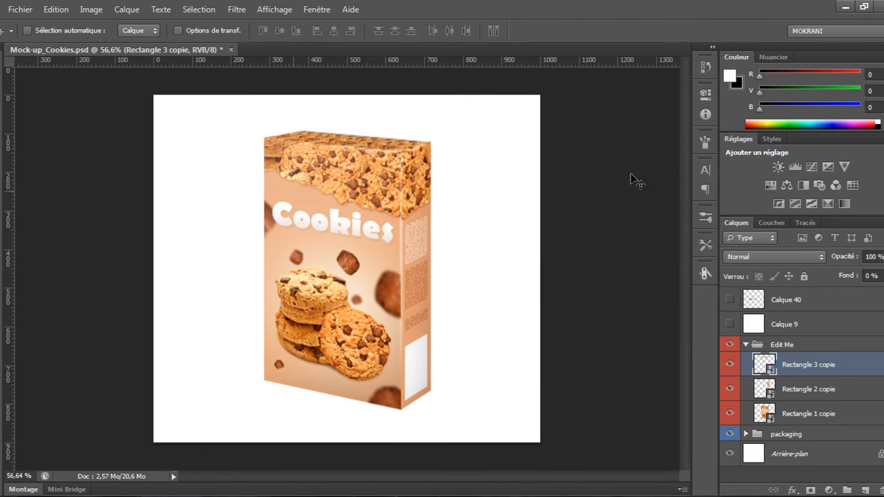
{"action": "key", "text": "ctrl+s"}
{"action": "left_click_drag", "start_coordinate": [631, 174], "coordinate": [631, 178]}
Open the fond image from the mockup's Images folder in Photoshop and fit it to the screen
{"action": "key", "text": "super+1"}
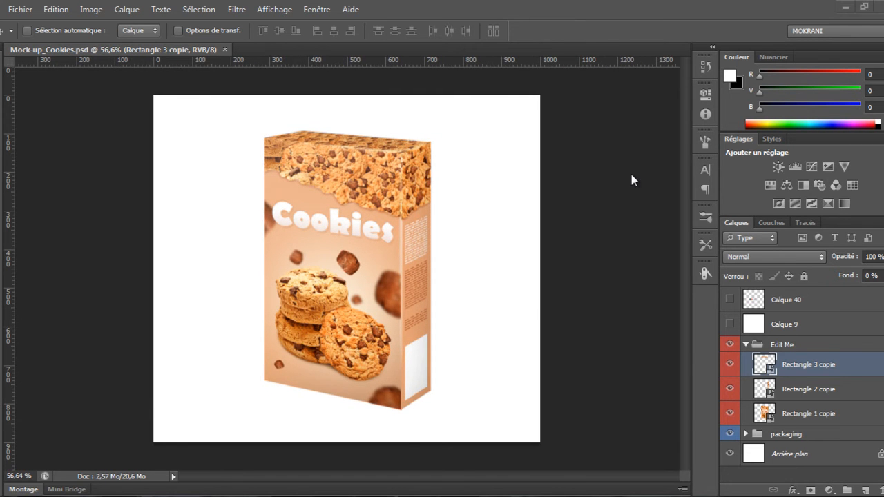
{"action": "key", "text": "Left"}
{"action": "key", "text": "Right"}
{"action": "key", "text": "Right"}
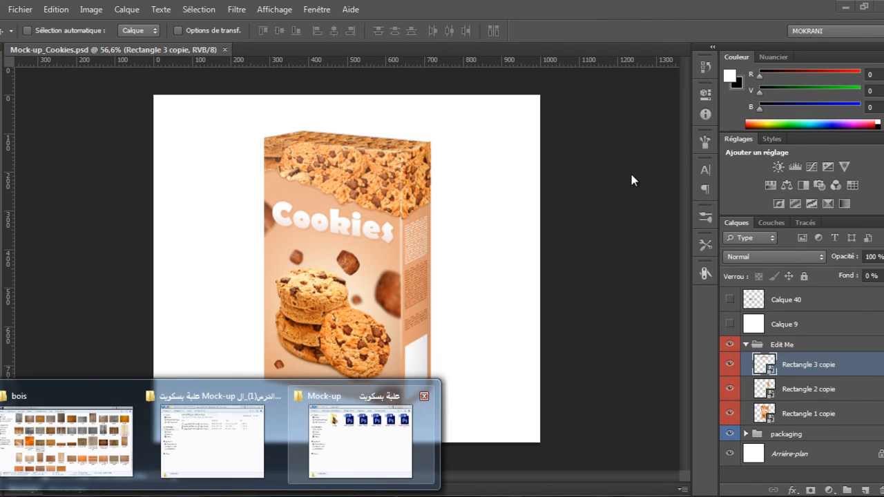
{"action": "key", "text": "Left"}
{"action": "key", "text": "Right"}
{"action": "key", "text": "Return"}
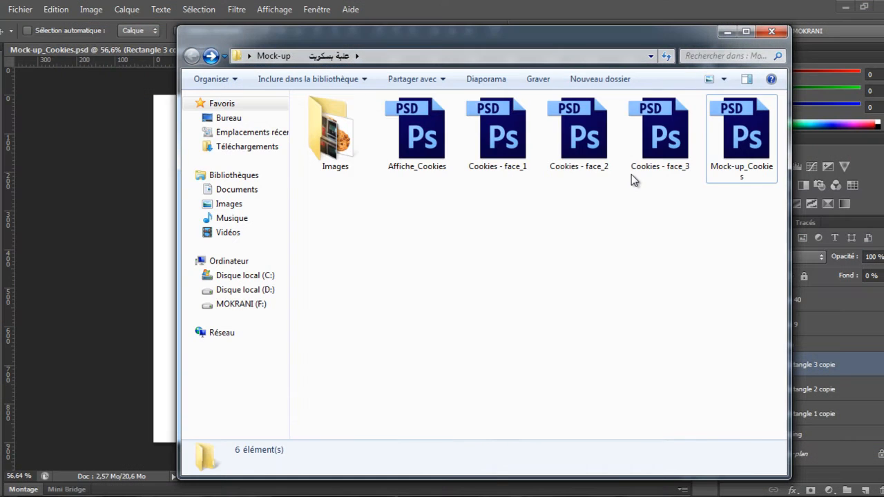
{"action": "key", "text": "Return"}
{"action": "key", "text": "Right"}
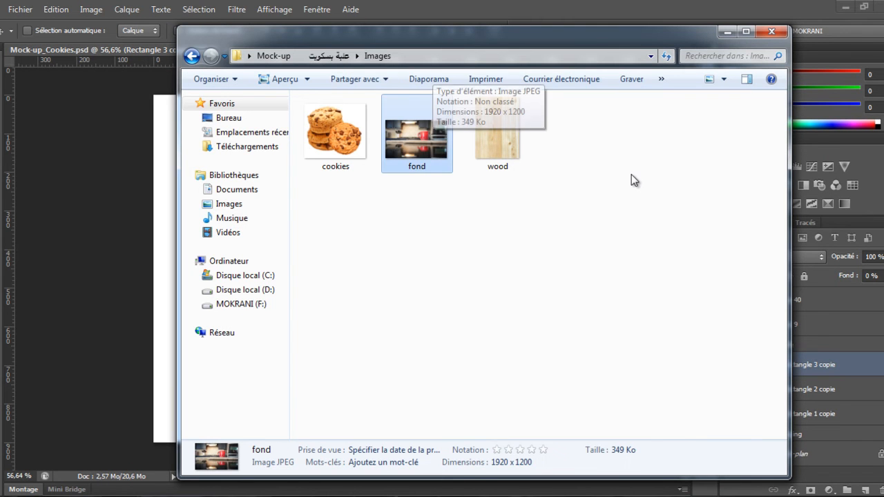
{"action": "mouse_move", "coordinate": [416, 147]}
{"action": "left_mouse_down"}
{"action": "mouse_move", "coordinate": [294, 302]}
{"action": "mouse_move", "coordinate": [373, 485]}
{"action": "mouse_move", "coordinate": [547, 50]}
{"action": "left_mouse_up"}
{"action": "key", "text": "ctrl+0"}
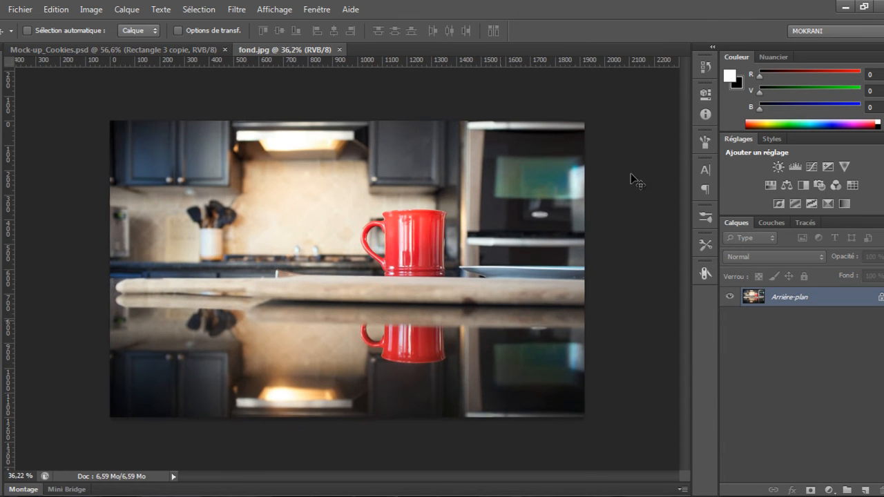
Duplicate the fond background, convert the copy to a smart object, and fill the original background with white
{"action": "key", "text": "ctrl+j"}
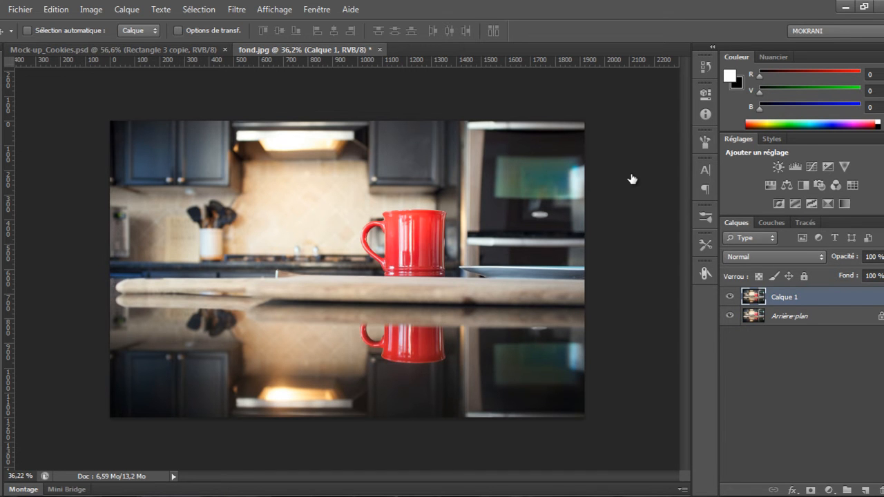
{"action": "right_click", "coordinate": [804, 297]}
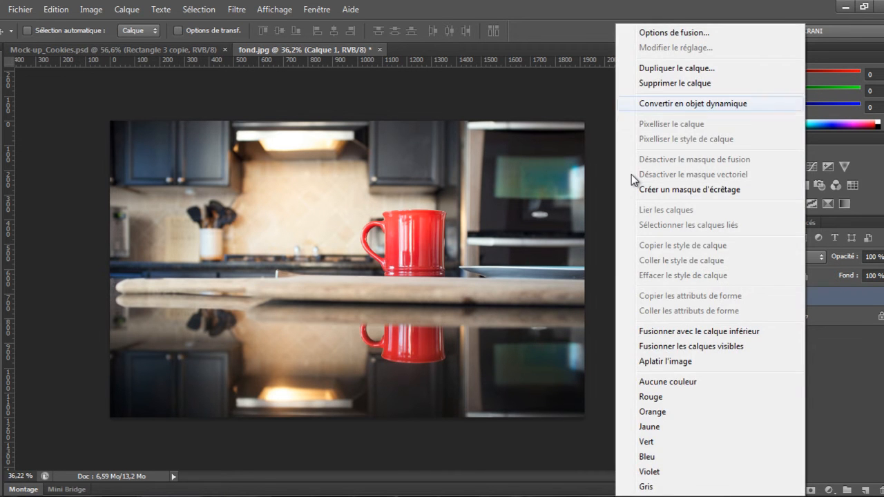
{"action": "left_click", "coordinate": [725, 103]}
{"action": "left_click", "coordinate": [791, 316]}
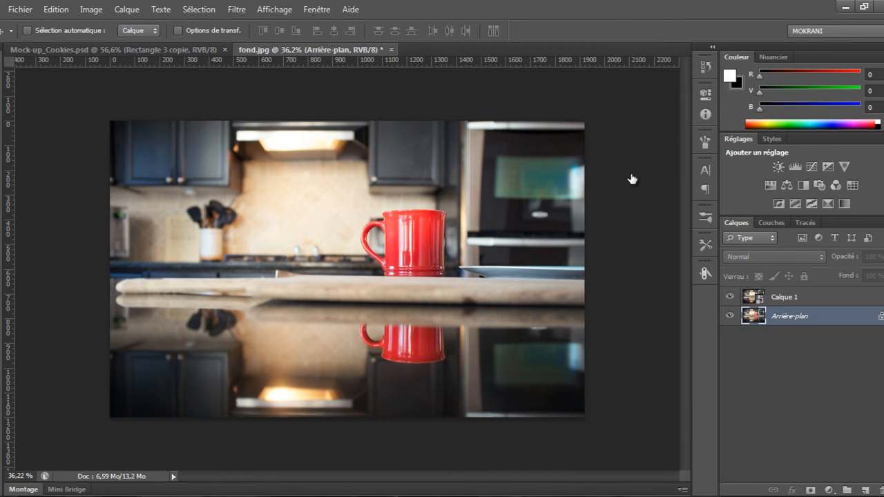
{"action": "key", "text": "alt+BackSpace"}
{"action": "key", "text": "alt+bracketright"}
Drag the packaging group from the mockup into the fond document and position it on the counter
{"action": "key", "text": "ctrl+Tab"}
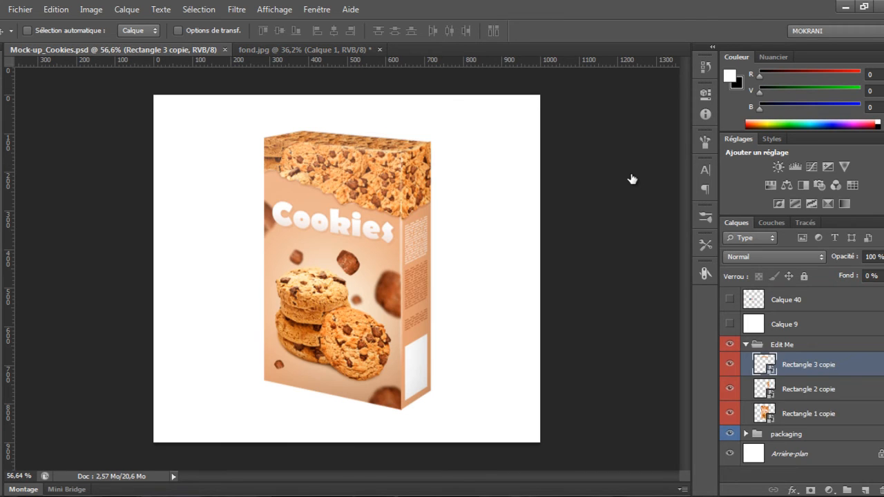
{"action": "left_click", "coordinate": [746, 344]}
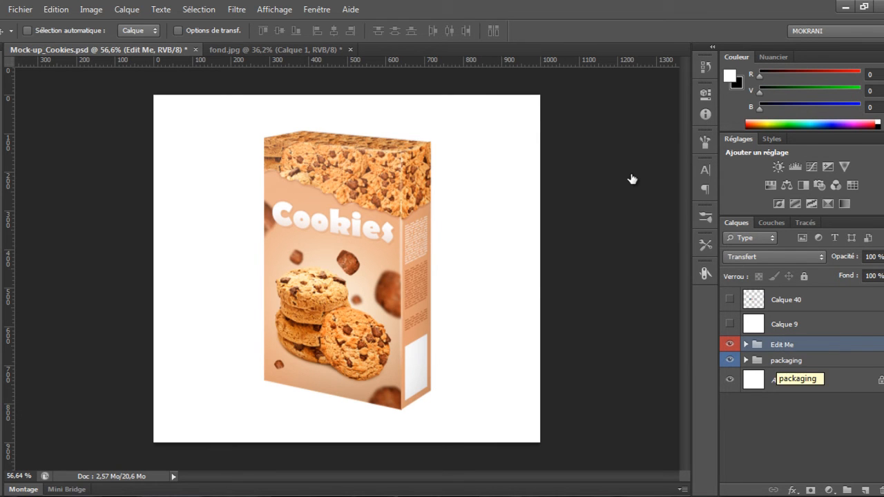
{"action": "left_click", "coordinate": [778, 360]}
{"action": "left_click_drag", "start_coordinate": [422, 173], "coordinate": [345, 269]}
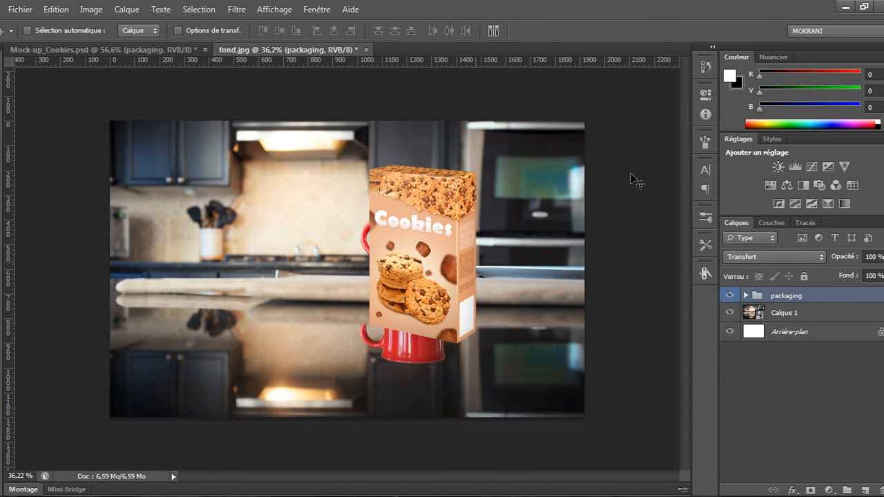
{"action": "left_click_drag", "start_coordinate": [469, 273], "coordinate": [455, 305]}
Scale the packaging group up to about 134%
{"action": "key", "text": "ctrl+t"}
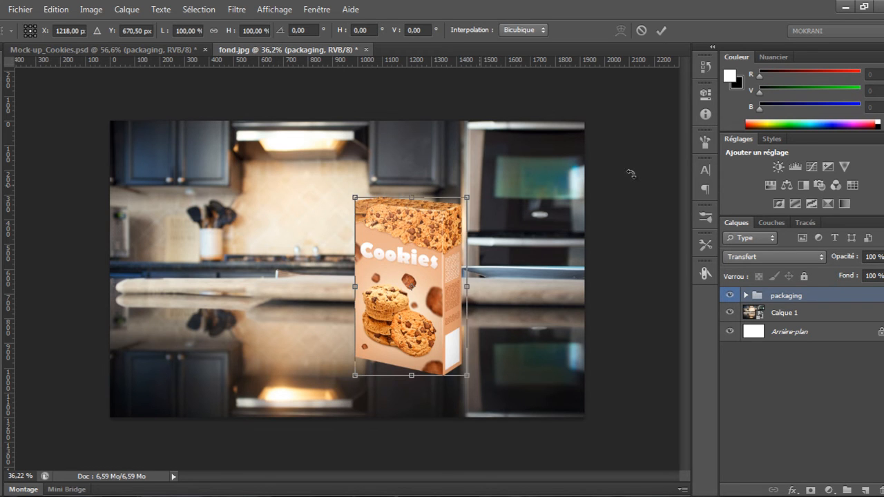
{"action": "left_click_drag", "start_coordinate": [466, 192], "coordinate": [484, 166]}
{"action": "left_click_drag", "start_coordinate": [467, 208], "coordinate": [471, 185]}
{"action": "key", "text": "Return"}
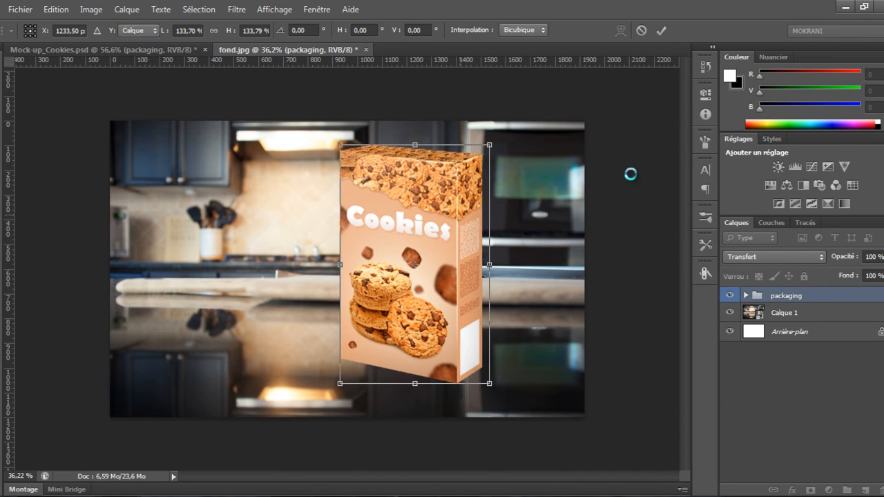
{"action": "left_click_drag", "start_coordinate": [630, 174], "coordinate": [632, 175]}
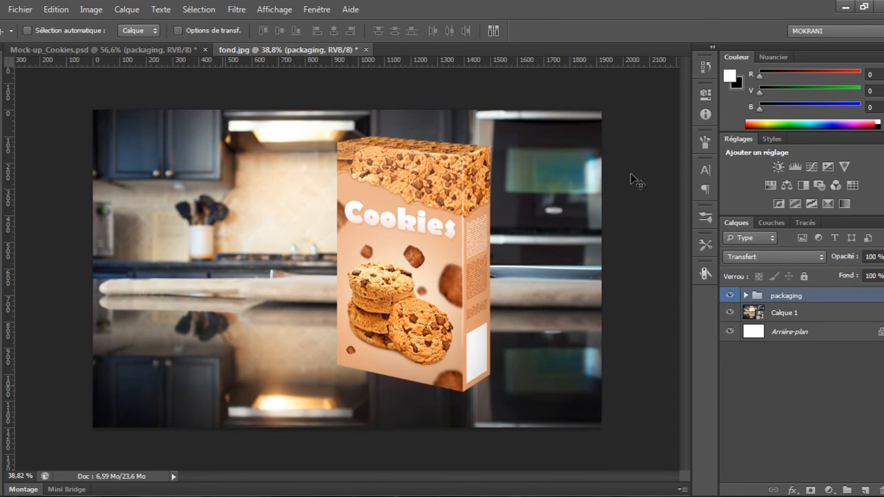
Place the wood image from the Images folder into the fond document below the packaging and resize it over the lower area
{"action": "key", "text": "super+2"}
{"action": "key", "text": "super+2"}
{"action": "key", "text": "super+2"}
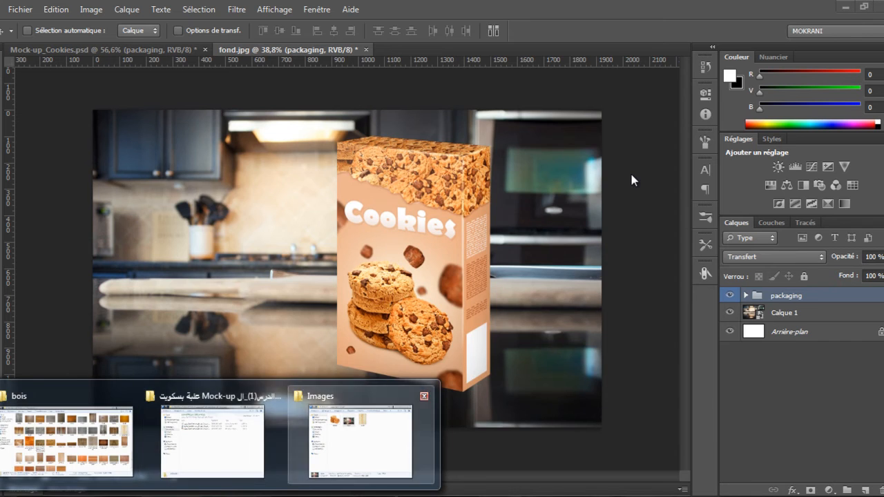
{"action": "key", "text": "Right"}
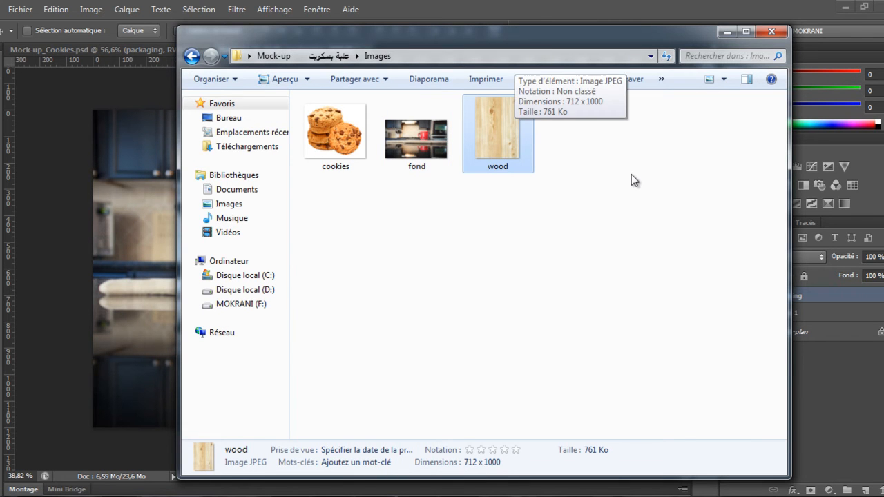
{"action": "left_click_drag", "start_coordinate": [498, 131], "coordinate": [138, 321]}
{"action": "left_click_drag", "start_coordinate": [631, 180], "coordinate": [631, 174]}
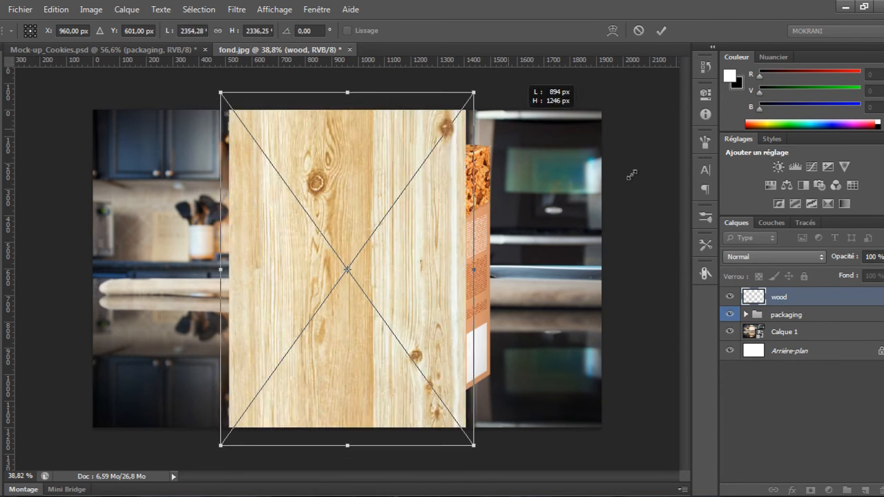
{"action": "mouse_move", "coordinate": [511, 89]}
{"action": "left_mouse_down"}
{"action": "mouse_move", "coordinate": [520, 131]}
{"action": "mouse_move", "coordinate": [504, 308]}
{"action": "mouse_move", "coordinate": [464, 382]}
{"action": "left_mouse_up"}
{"action": "left_click_drag", "start_coordinate": [463, 211], "coordinate": [469, 308]}
{"action": "key", "text": "Return"}
{"action": "left_click_drag", "start_coordinate": [631, 174], "coordinate": [630, 174]}
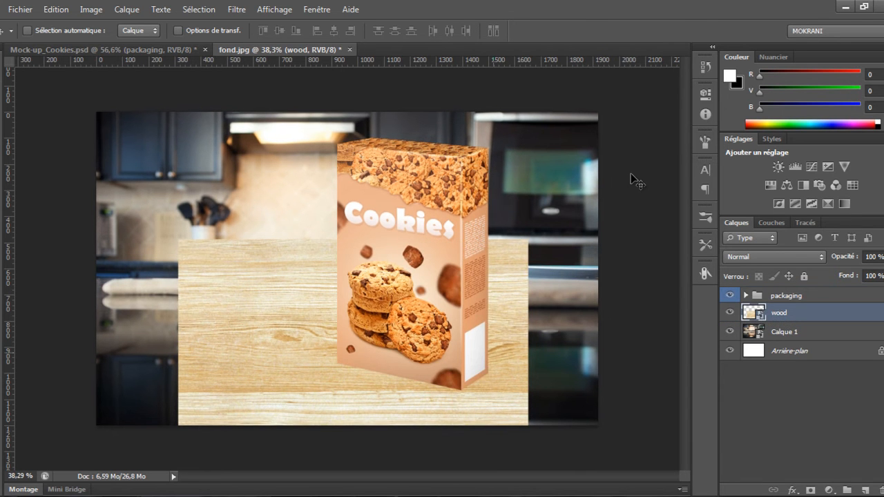
Apply a perspective transform to the wood layer, widening its bottom edge so it reads as a tabletop
{"action": "key", "text": "ctrl+t"}
{"action": "key", "text": "ctrl+minus"}
{"action": "key", "text": "ctrl+minus"}
{"action": "key", "text": "ctrl+minus"}
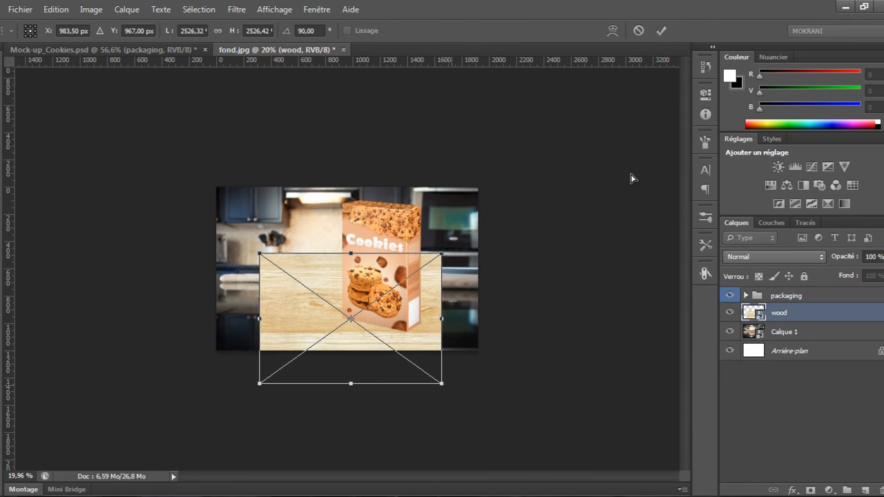
{"action": "right_click", "coordinate": [309, 319]}
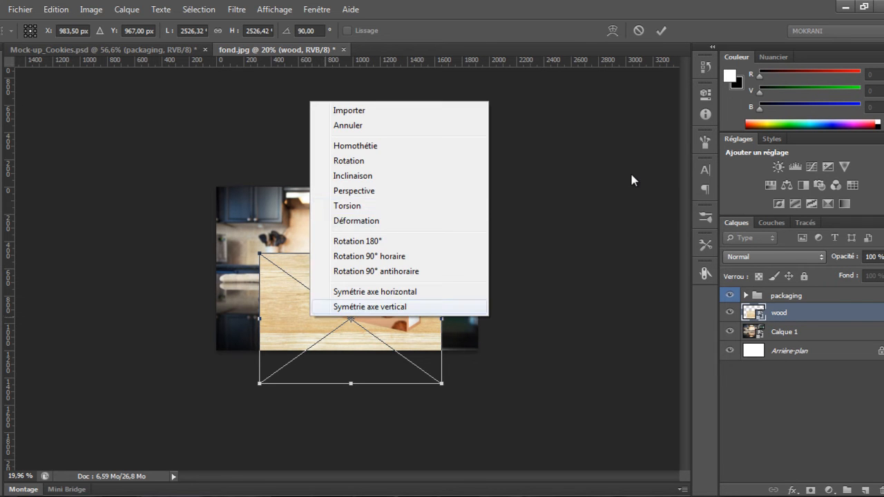
{"action": "left_click", "coordinate": [365, 191]}
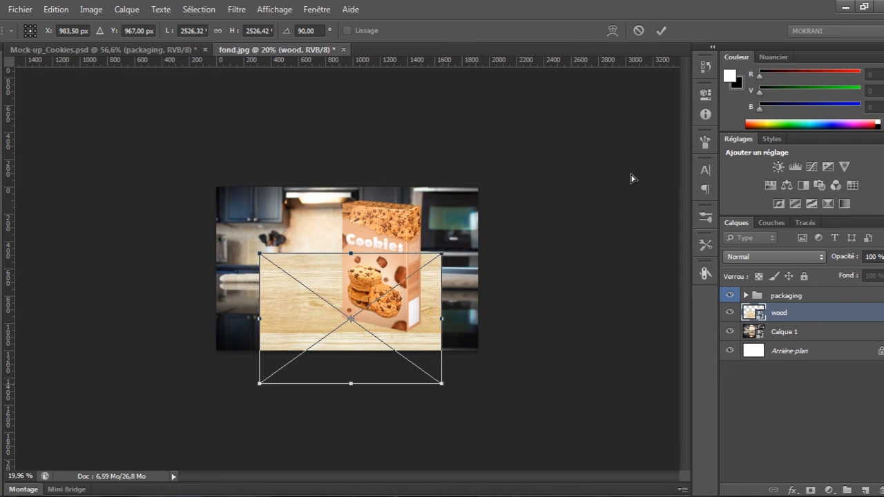
{"action": "left_click_drag", "start_coordinate": [441, 384], "coordinate": [569, 383]}
{"action": "left_click_drag", "start_coordinate": [441, 254], "coordinate": [478, 254]}
{"action": "left_click_drag", "start_coordinate": [350, 253], "coordinate": [350, 254]}
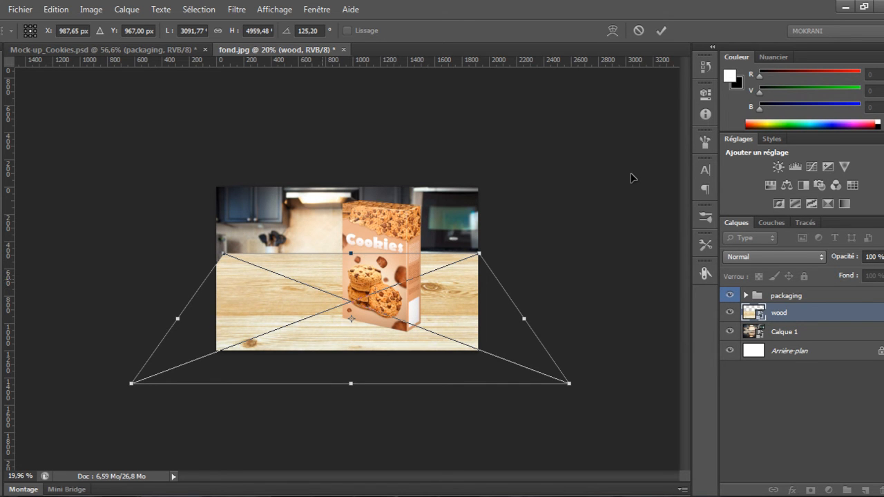
{"action": "right_click", "coordinate": [323, 279]}
{"action": "left_click", "coordinate": [319, 272]}
{"action": "key", "text": "Return"}
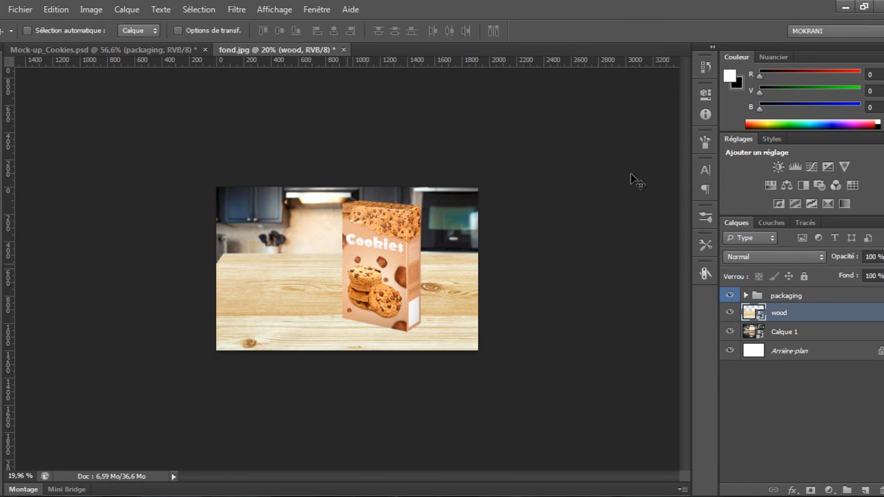
Transform the wood layer again, lowering its top edge to the counter line
{"action": "key", "text": "ctrl+t"}
{"action": "left_click_drag", "start_coordinate": [351, 254], "coordinate": [351, 304]}
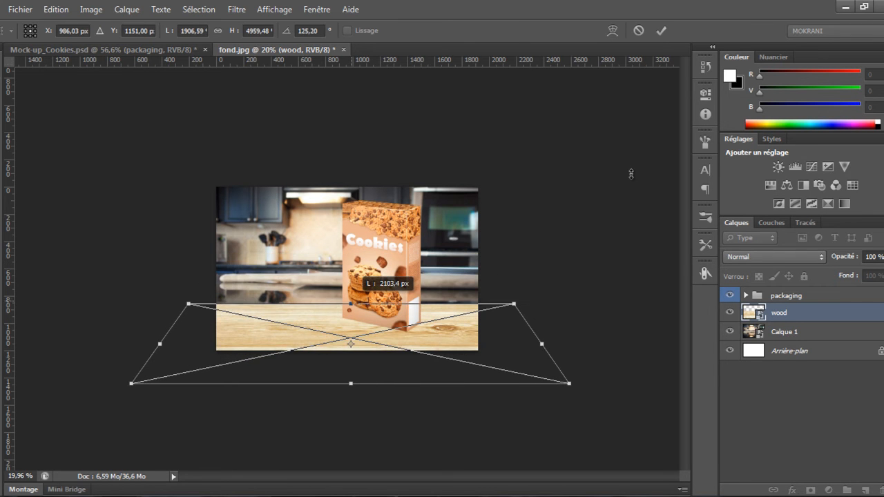
{"action": "key", "text": "ctrl+plus"}
{"action": "left_click_drag", "start_coordinate": [463, 352], "coordinate": [463, 343]}
{"action": "key", "text": "Return"}
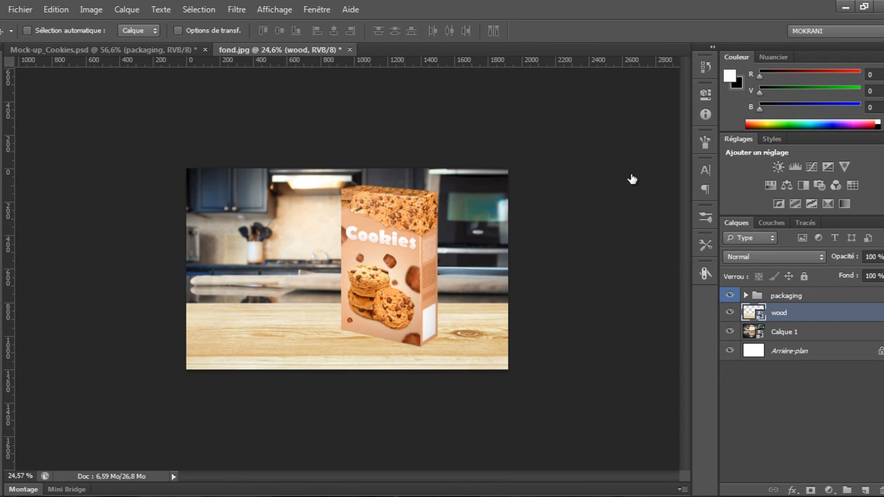
Select the fond photo layer and scale it up to 130%
{"action": "key", "text": "alt+bracketleft"}
{"action": "left_click_drag", "start_coordinate": [632, 180], "coordinate": [631, 209]}
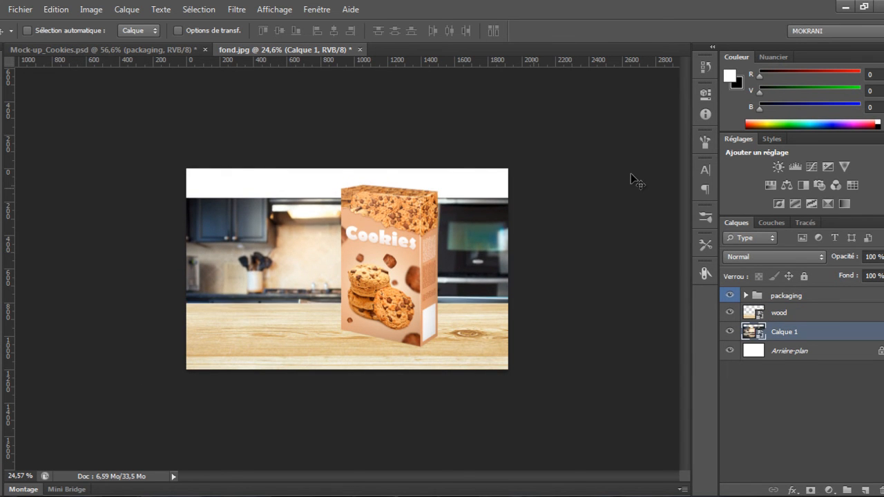
{"action": "key", "text": "ctrl+t"}
{"action": "left_click_drag", "start_coordinate": [631, 173], "coordinate": [630, 174]}
{"action": "left_click_drag", "start_coordinate": [510, 230], "coordinate": [506, 225]}
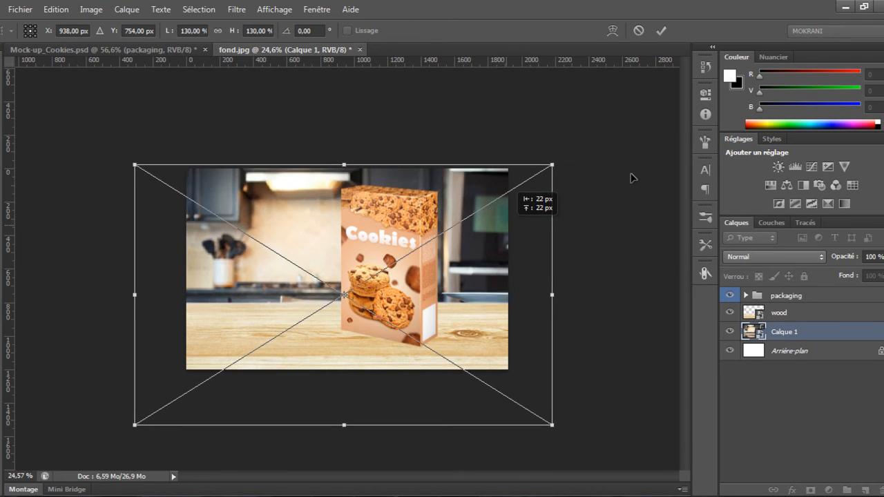
{"action": "key", "text": "Return"}
Apply a Gaussian Blur of 6.1 pixels to the fond photo layer
{"action": "key", "text": "ctrl+plus"}
{"action": "left_click_drag", "start_coordinate": [297, 248], "coordinate": [292, 249]}
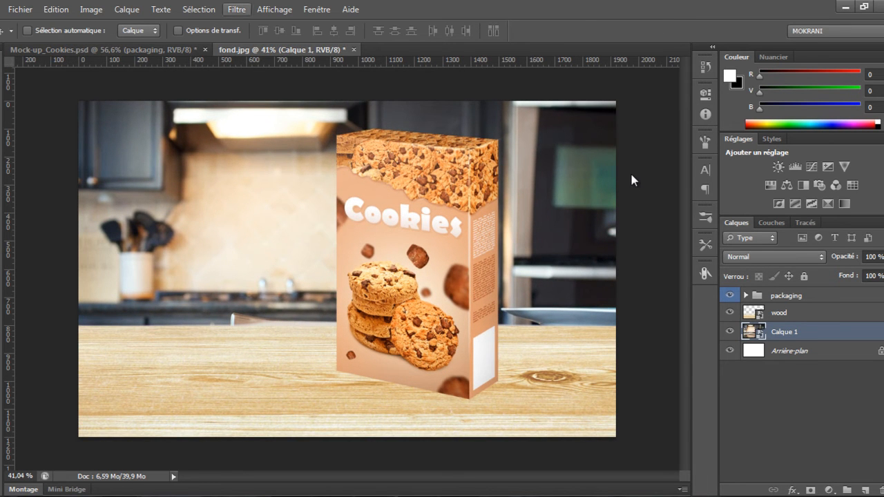
{"action": "left_click", "coordinate": [236, 9]}
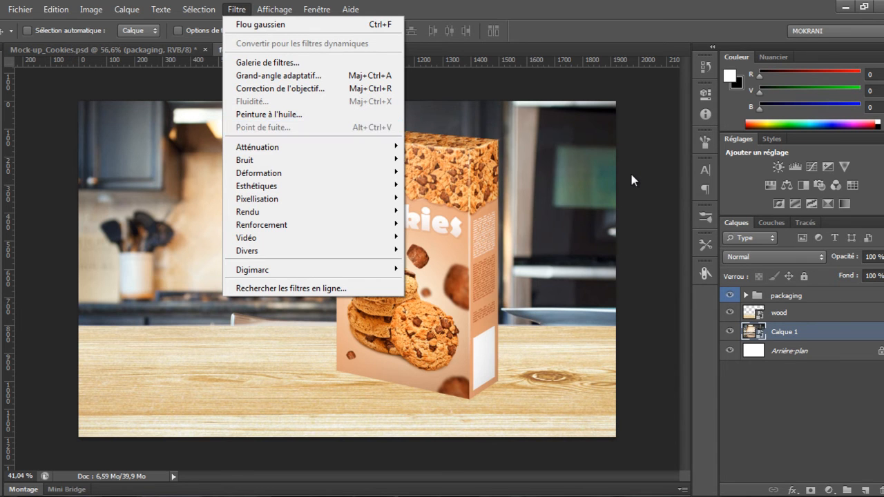
{"action": "mouse_move", "coordinate": [257, 147]}
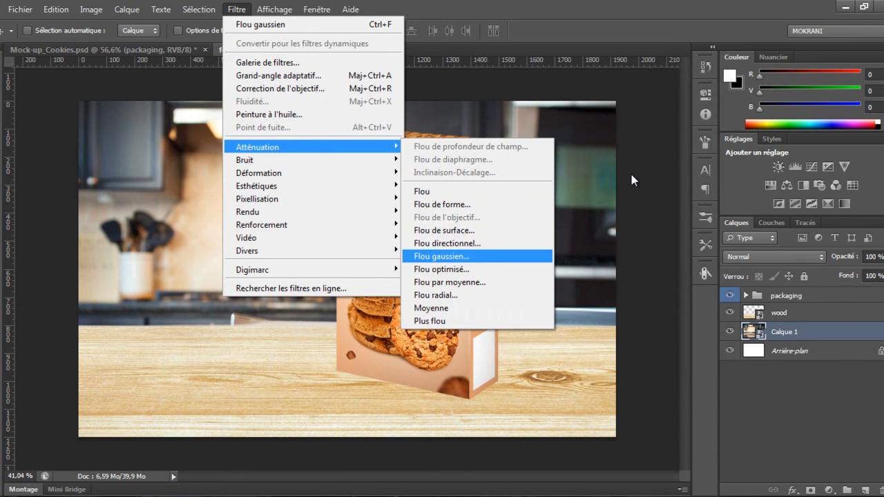
{"action": "left_click", "coordinate": [441, 256]}
{"action": "left_click_drag", "start_coordinate": [528, 447], "coordinate": [544, 447]}
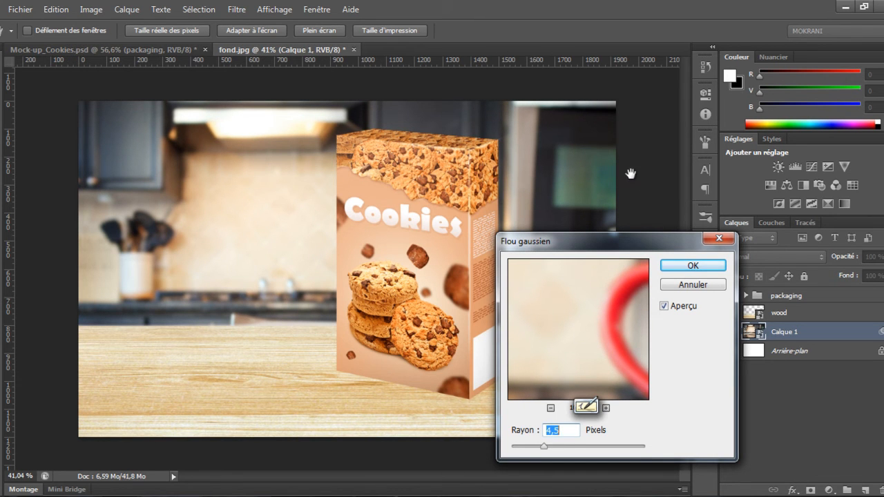
{"action": "left_click_drag", "start_coordinate": [544, 446], "coordinate": [551, 447]}
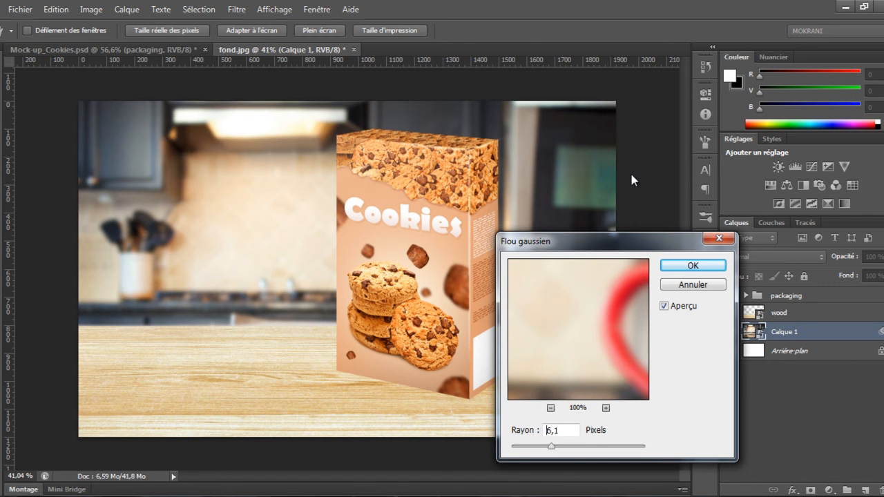
{"action": "key", "text": "Return"}
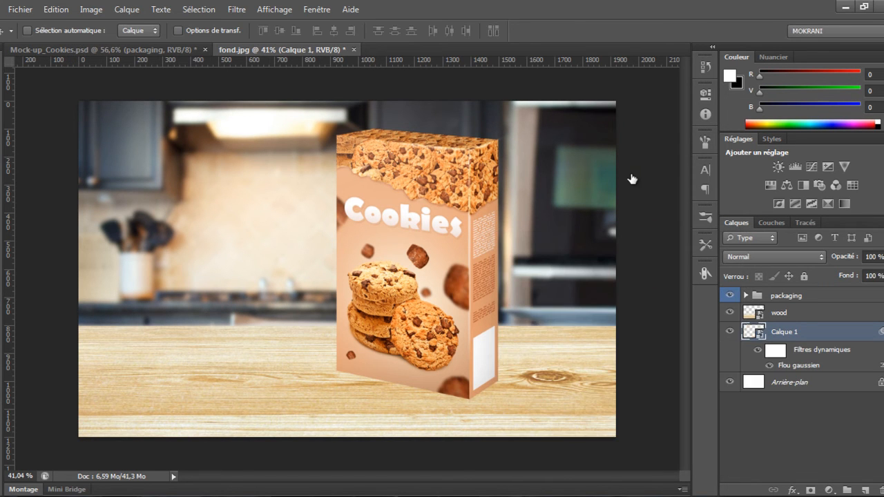
Nudge the wood layer slightly right and down, then free-transform it to widen it a little
{"action": "scroll", "coordinate": [631, 176], "scroll_direction": "down", "scroll_amount": 2}
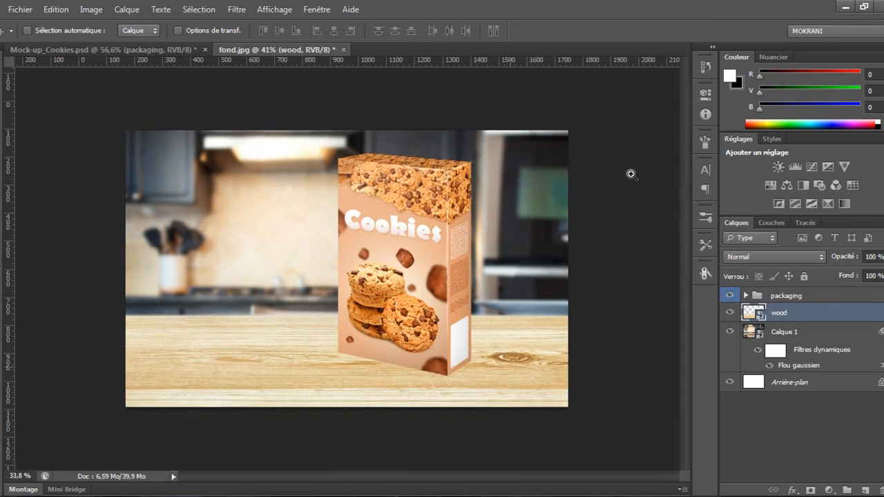
{"action": "key", "text": "Right"}
{"action": "key", "text": "Right"}
{"action": "key", "text": "Right"}
{"action": "key", "text": "Right"}
{"action": "key", "text": "Right"}
{"action": "key", "text": "Down"}
{"action": "key", "text": "Down"}
{"action": "key", "text": "Down"}
{"action": "key", "text": "Down"}
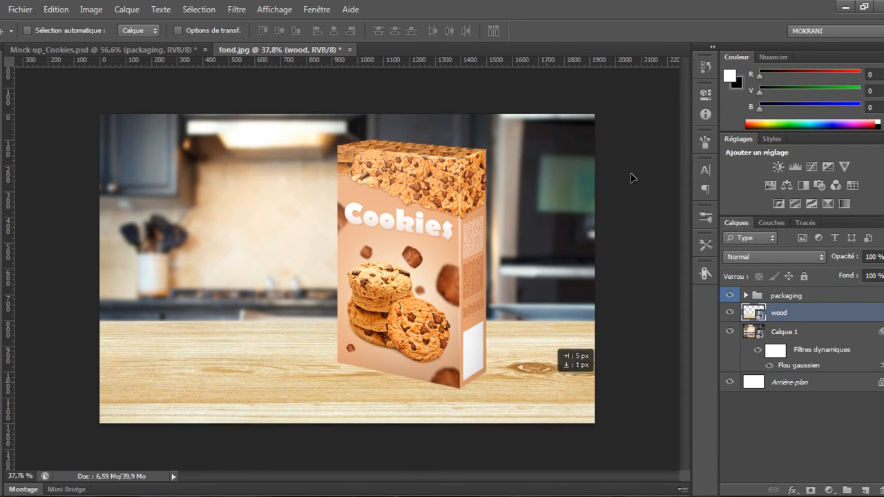
{"action": "key", "text": "ctrl+t"}
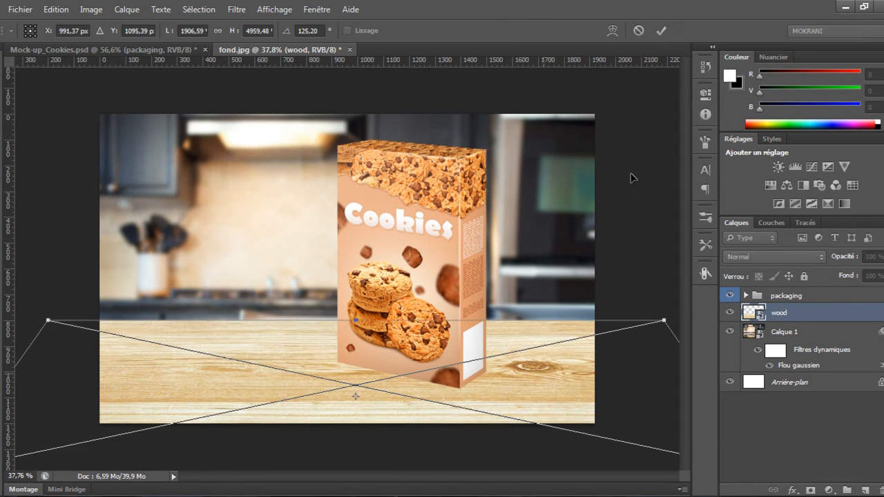
{"action": "scroll", "coordinate": [631, 177], "scroll_direction": "down", "scroll_amount": 4}
{"action": "left_click_drag", "start_coordinate": [606, 393], "coordinate": [627, 394]}
{"action": "key", "text": "Return"}
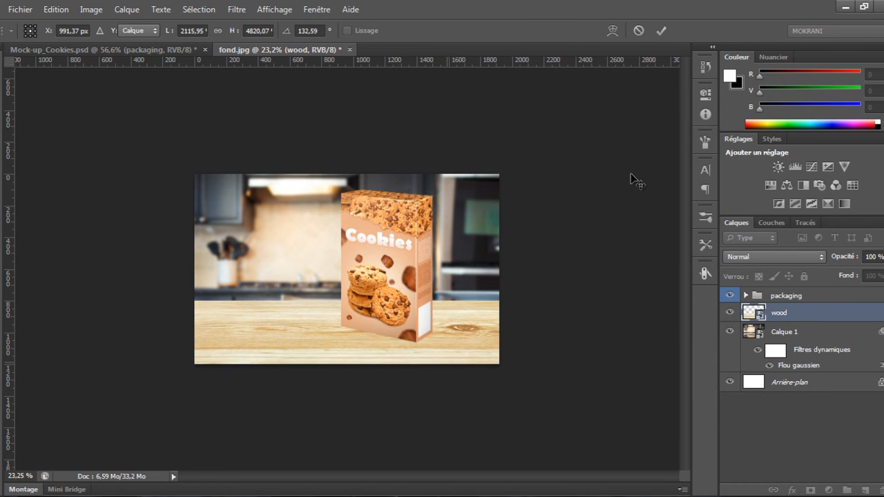
Apply a Gaussian Blur of 2.3 pixels to the wood layer
{"action": "scroll", "coordinate": [631, 177], "scroll_direction": "up", "scroll_amount": 3}
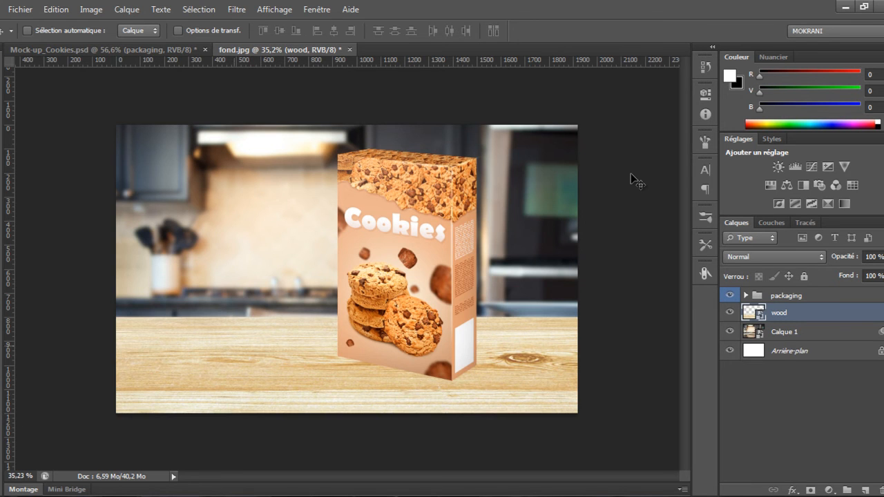
{"action": "scroll", "coordinate": [631, 180], "scroll_direction": "up", "scroll_amount": 2}
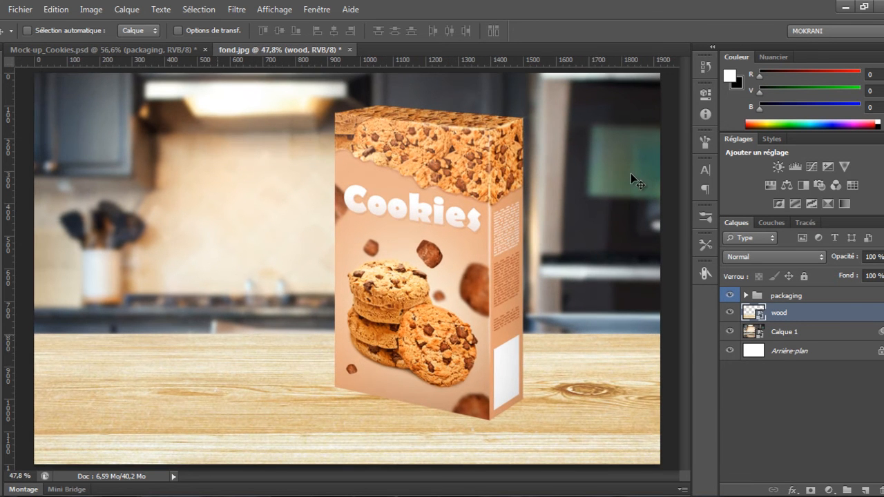
{"action": "scroll", "coordinate": [631, 180], "scroll_direction": "down", "scroll_amount": 2}
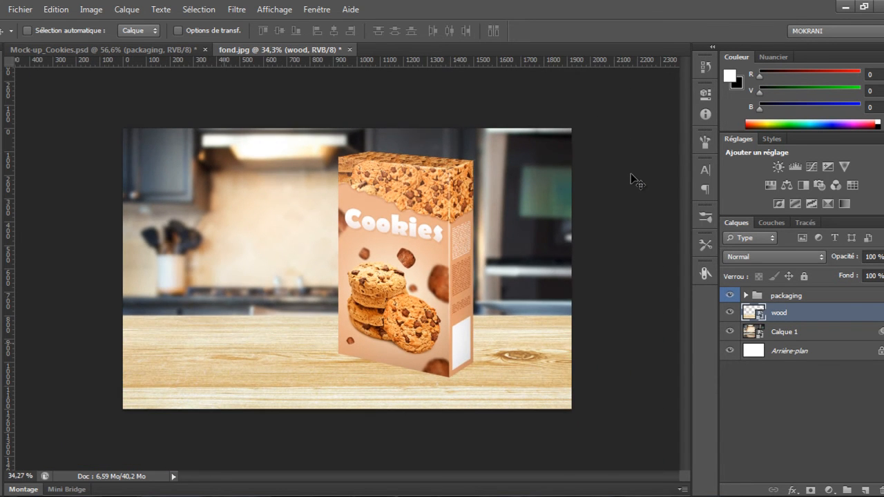
{"action": "scroll", "coordinate": [631, 180], "scroll_direction": "up", "scroll_amount": 2}
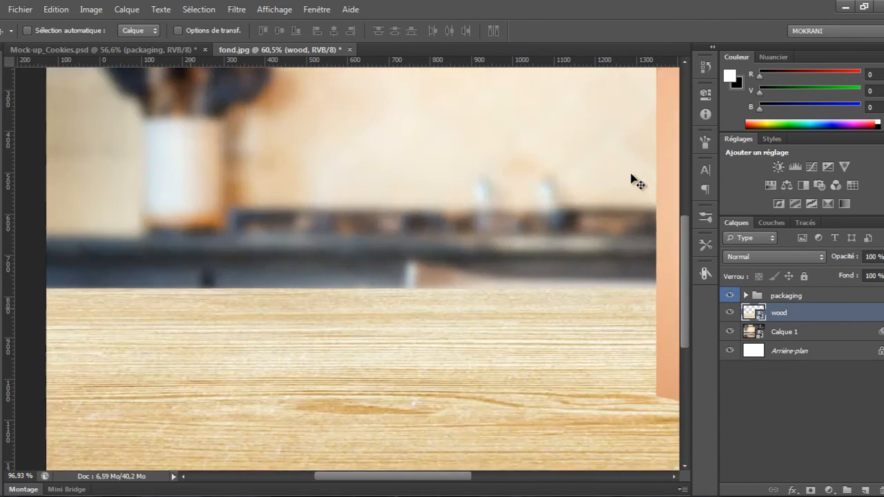
{"action": "scroll", "coordinate": [631, 177], "scroll_direction": "up", "scroll_amount": 2}
{"action": "scroll", "coordinate": [631, 176], "scroll_direction": "down", "scroll_amount": 4}
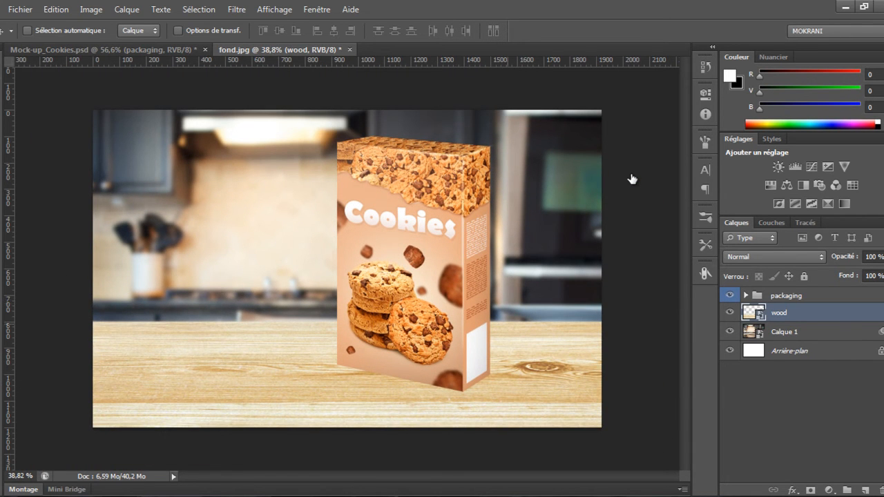
{"action": "key", "text": "ctrl+alt+f"}
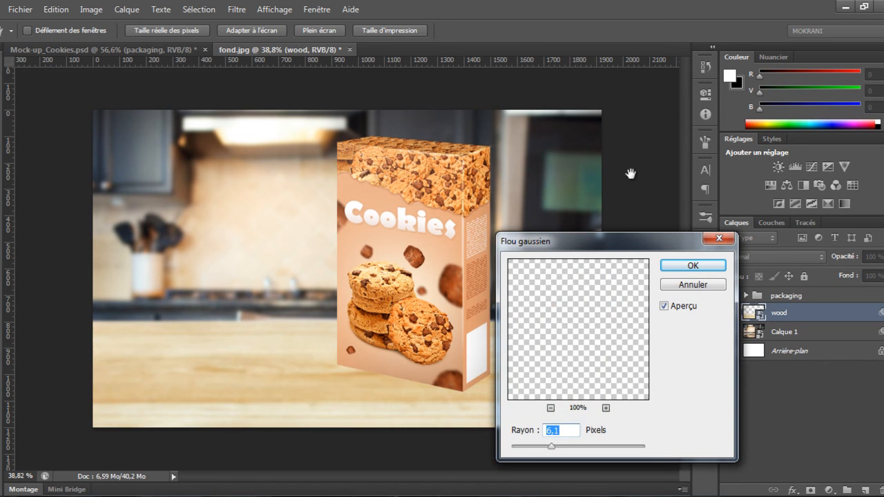
{"action": "type", "text": "3,4"}
{"action": "key", "text": "Up"}
{"action": "key", "text": "Up"}
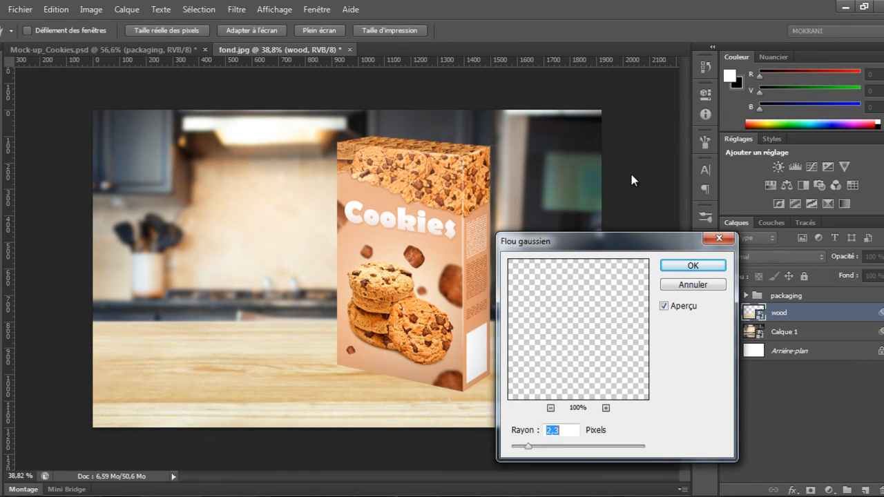
{"action": "key", "text": "Return"}
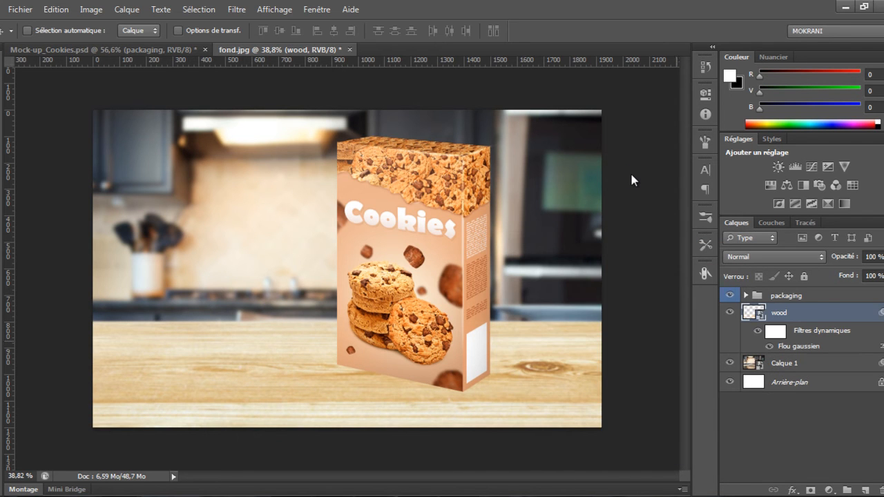
Draw black-to-white vertical gradients on the wood layer's smart filter mask so the blur fades toward the front edge
{"action": "scroll", "coordinate": [631, 174], "scroll_direction": "up", "scroll_amount": 2}
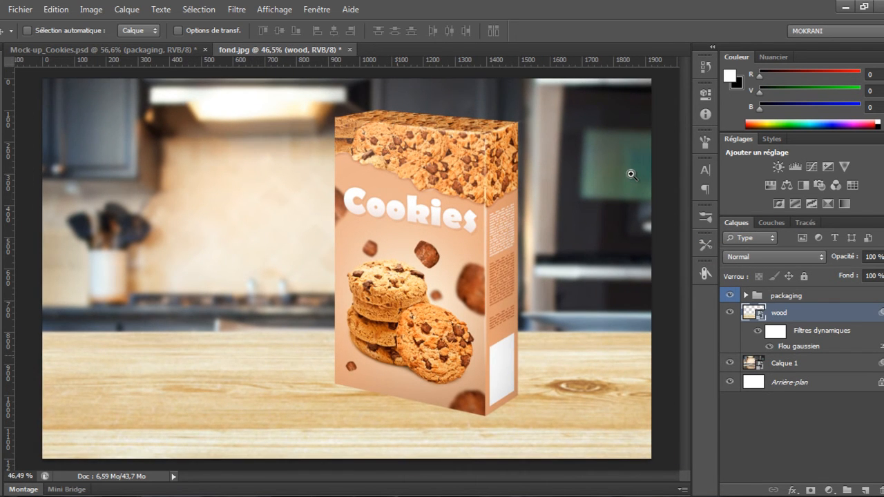
{"action": "scroll", "coordinate": [631, 175], "scroll_direction": "up", "scroll_amount": 2}
{"action": "left_click_drag", "start_coordinate": [631, 175], "coordinate": [643, 122]}
{"action": "scroll", "coordinate": [631, 174], "scroll_direction": "down", "scroll_amount": 2}
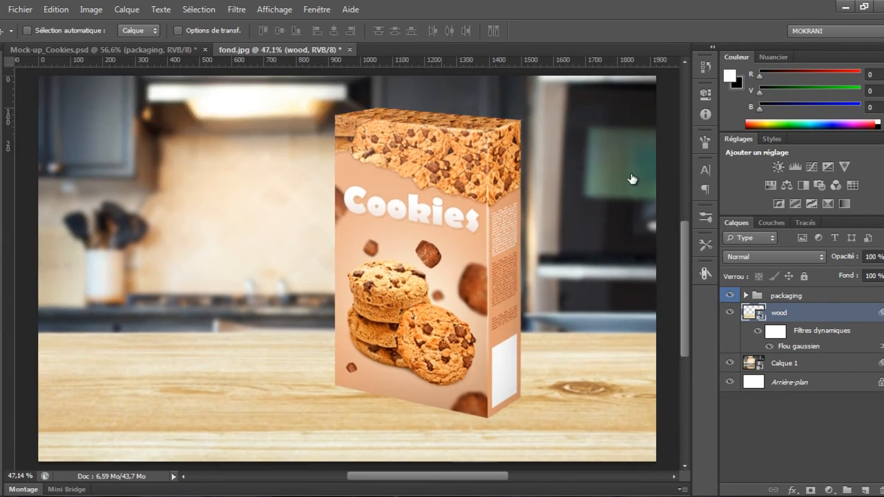
{"action": "left_click", "coordinate": [774, 331]}
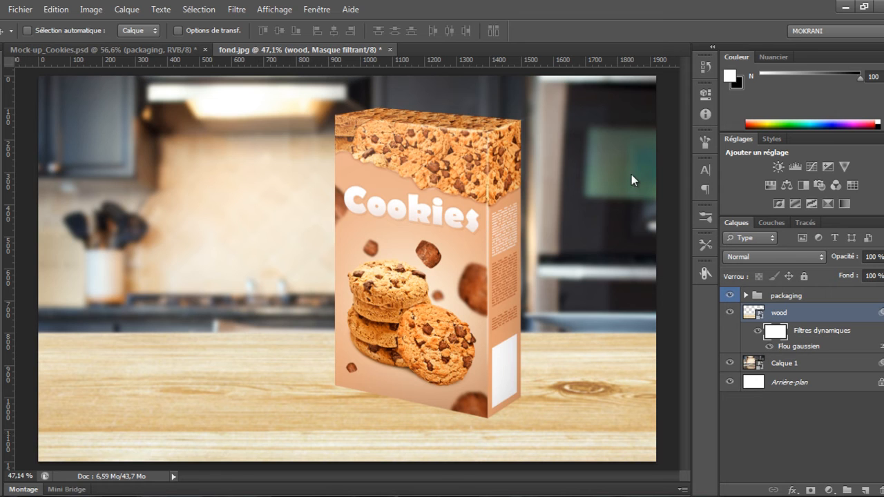
{"action": "key", "text": "x"}
{"action": "key", "text": "g"}
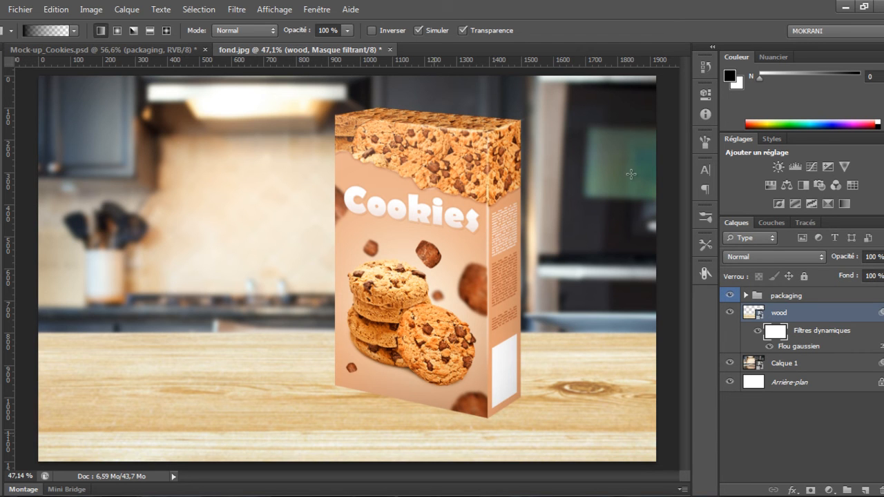
{"action": "left_click_drag", "start_coordinate": [388, 381], "coordinate": [388, 466]}
{"action": "mouse_move", "coordinate": [383, 367]}
{"action": "left_mouse_down"}
{"action": "mouse_move", "coordinate": [382, 466]}
{"action": "mouse_move", "coordinate": [380, 359]}
{"action": "left_mouse_up"}
{"action": "left_click_drag", "start_coordinate": [374, 467], "coordinate": [373, 369]}
{"action": "left_click_drag", "start_coordinate": [374, 449], "coordinate": [442, 449]}
{"action": "left_click_drag", "start_coordinate": [379, 391], "coordinate": [314, 392]}
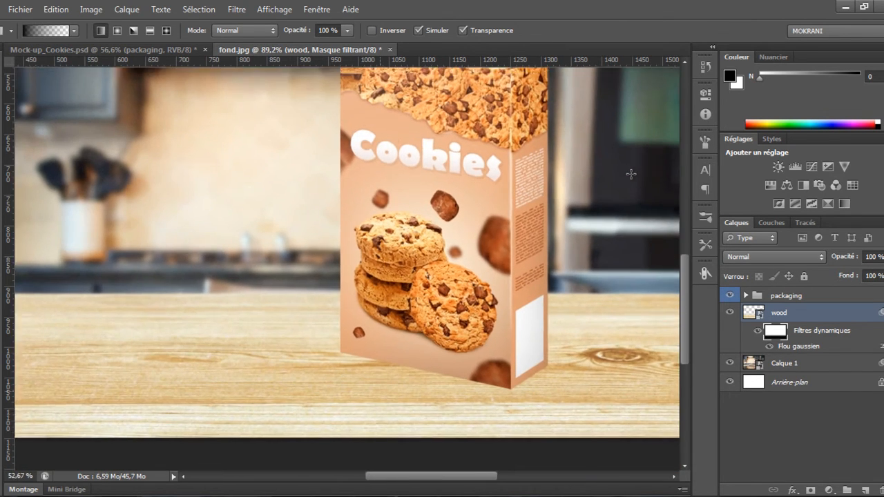
Expand the packaging group and add a new empty layer beneath the packaging subgroup
{"action": "left_click_drag", "start_coordinate": [631, 174], "coordinate": [599, 174]}
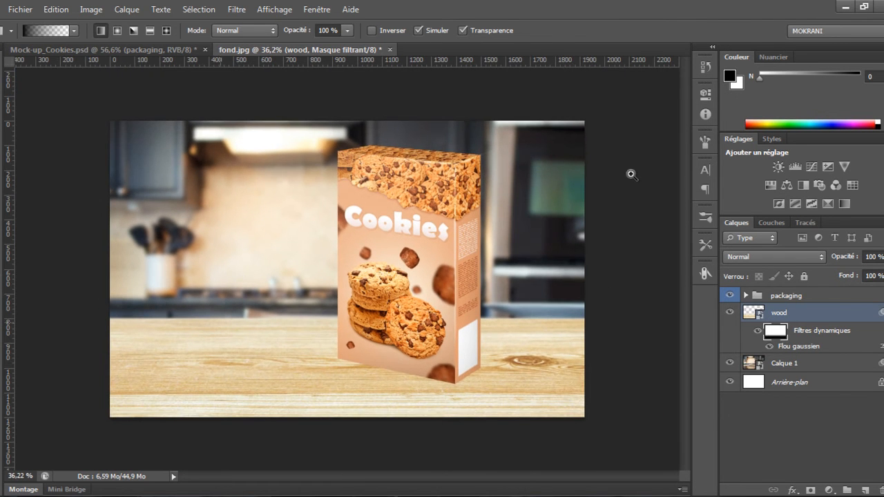
{"action": "scroll", "coordinate": [631, 174], "scroll_direction": "up", "scroll_amount": 7}
{"action": "scroll", "coordinate": [631, 174], "scroll_direction": "down", "scroll_amount": 8}
{"action": "key", "text": "v"}
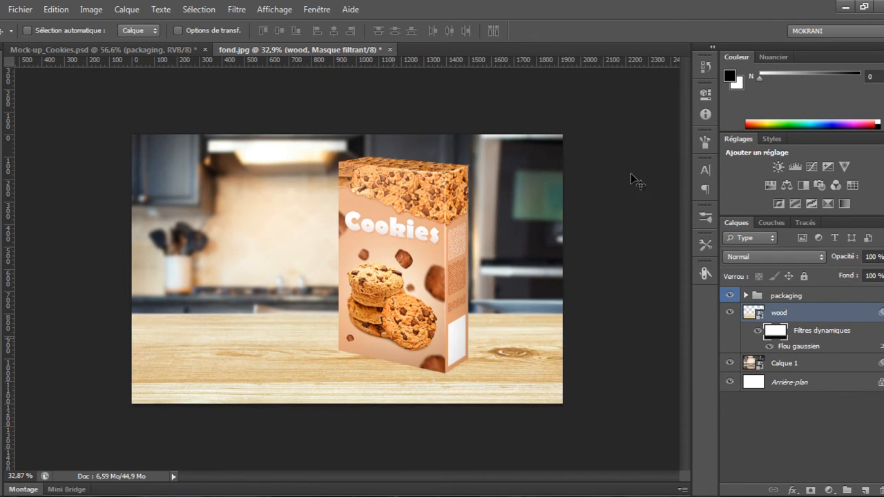
{"action": "scroll", "coordinate": [631, 181], "scroll_direction": "up", "scroll_amount": 2}
{"action": "left_click", "coordinate": [745, 295]}
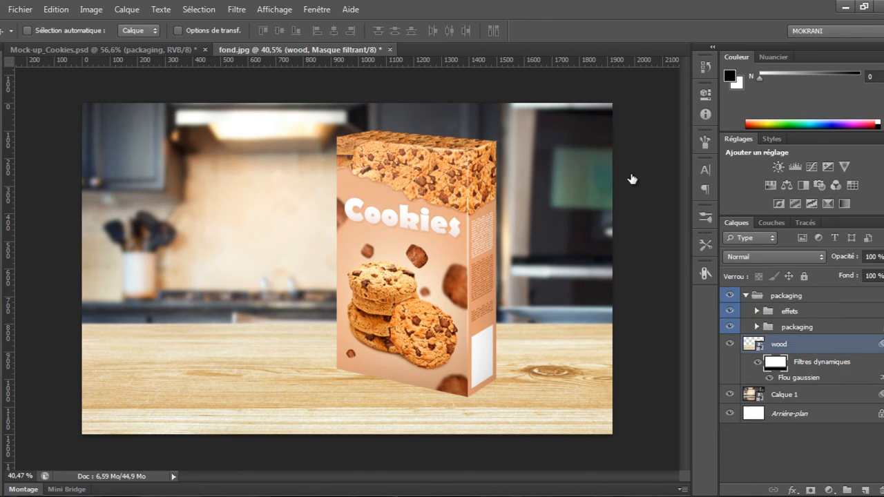
{"action": "left_click", "coordinate": [797, 327]}
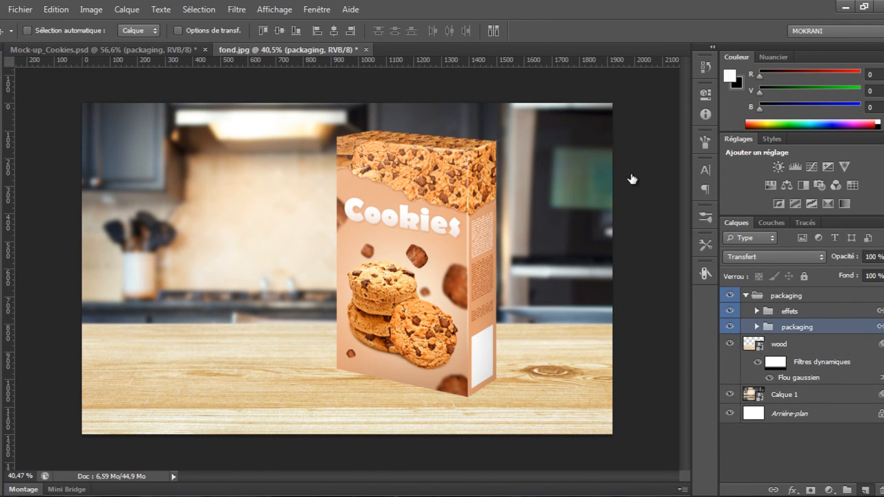
{"action": "left_click", "coordinate": [866, 489], "text": "ctrl"}
{"action": "mouse_move", "coordinate": [796, 344]}
{"action": "left_mouse_down"}
{"action": "mouse_move", "coordinate": [795, 306]}
{"action": "mouse_move", "coordinate": [796, 344]}
{"action": "left_mouse_up"}
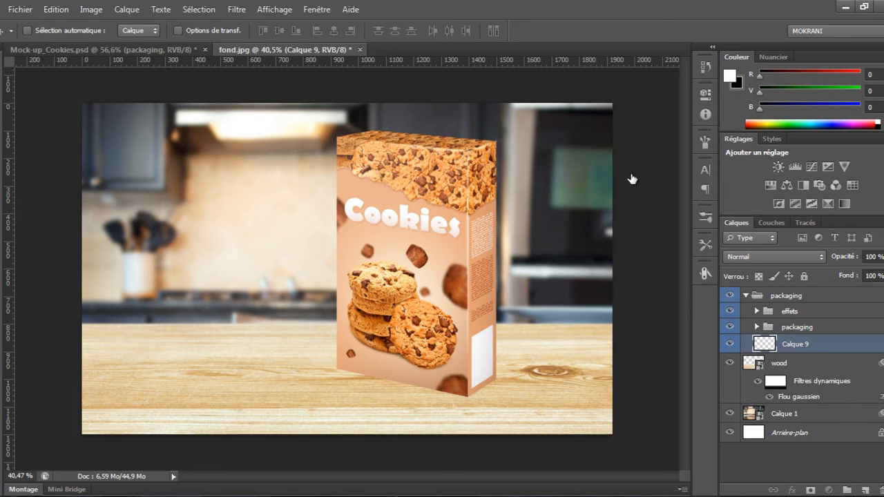
{"action": "left_click", "coordinate": [796, 326]}
{"action": "left_click", "coordinate": [866, 489]}
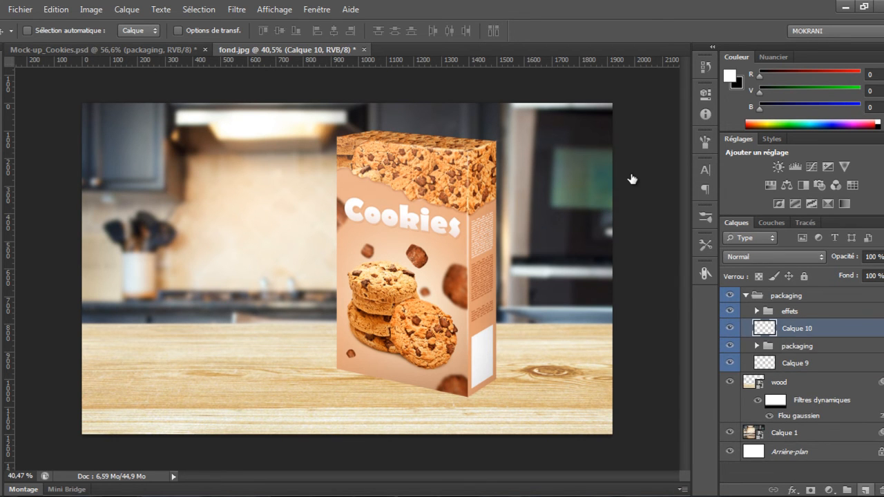
{"action": "left_click", "coordinate": [797, 346]}
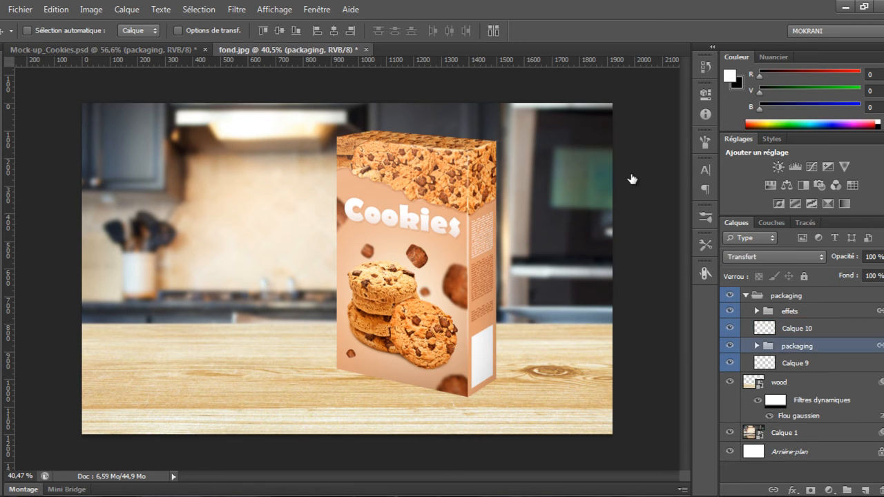
{"action": "left_click", "coordinate": [797, 328]}
{"action": "key", "text": "Delete"}
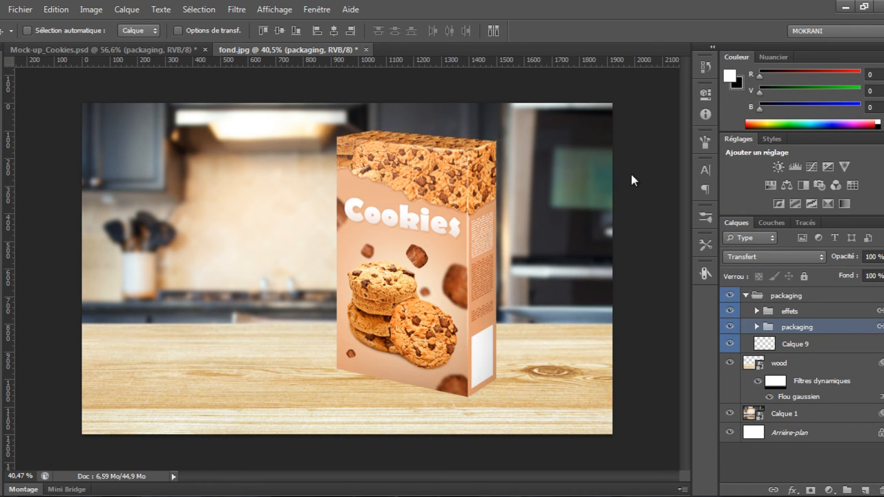
Create a new empty layer beneath the packaging subgroup and delete the earlier empty layer
{"action": "key", "text": "ctrl+shift+alt+n"}
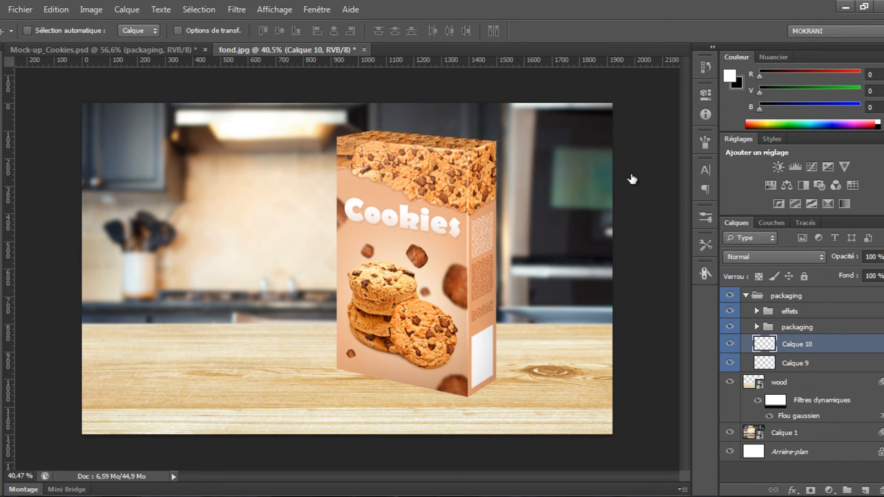
{"action": "key", "text": "alt+bracketleft"}
{"action": "key", "text": "Delete"}
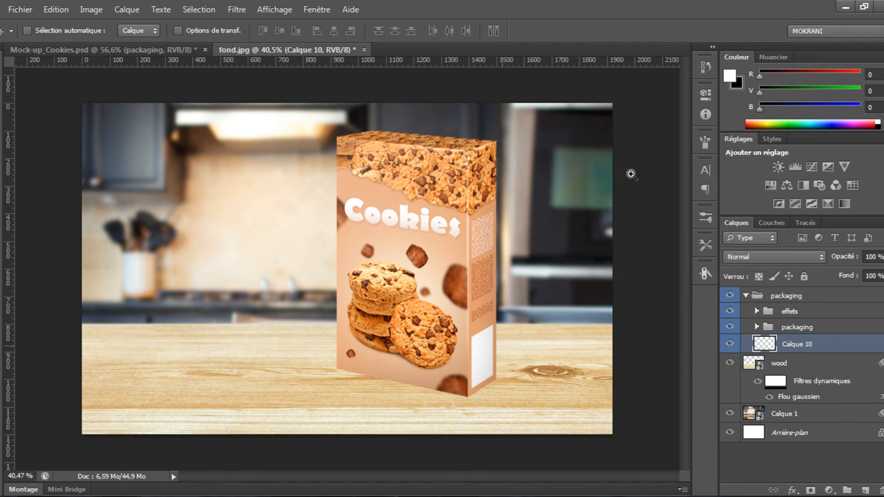
Select a polygonal lasso area along the box's bottom edge on the new empty layer
{"action": "scroll", "coordinate": [631, 174], "scroll_direction": "up", "scroll_amount": 2}
{"action": "key", "text": "l"}
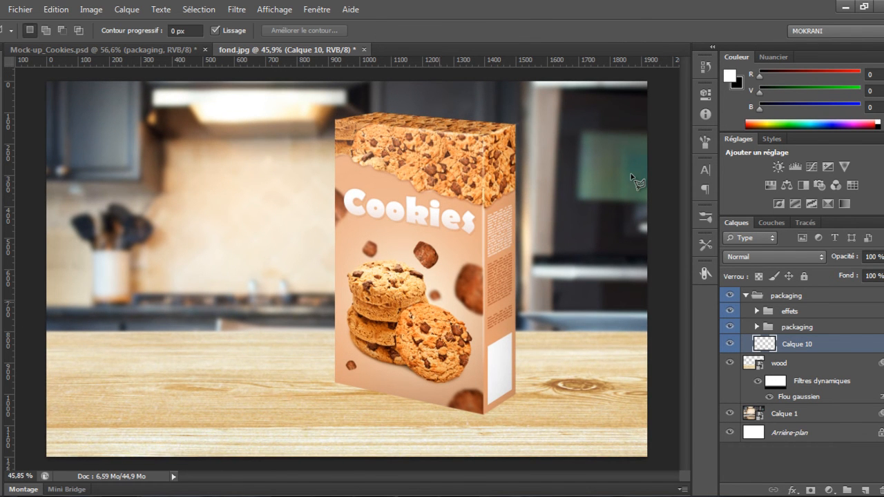
{"action": "scroll", "coordinate": [631, 174], "scroll_direction": "up", "scroll_amount": 4}
{"action": "scroll", "coordinate": [631, 175], "scroll_direction": "down", "scroll_amount": 6}
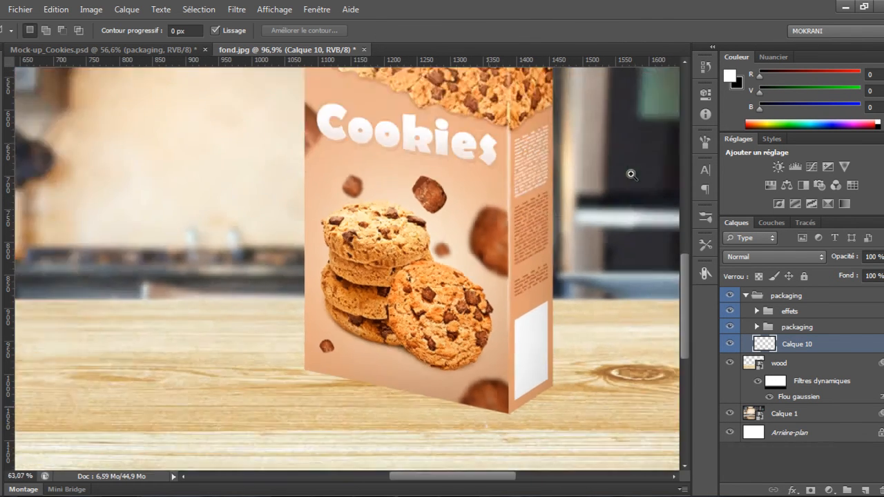
{"action": "scroll", "coordinate": [631, 175], "scroll_direction": "up", "scroll_amount": 5}
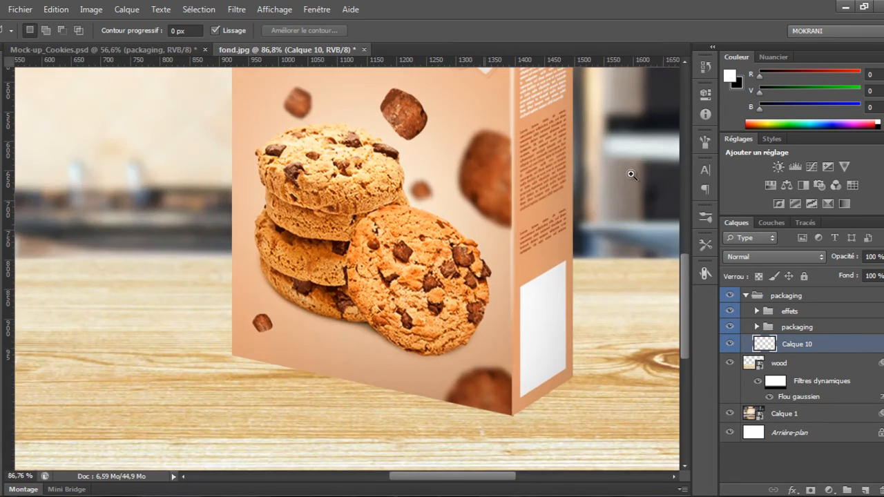
{"action": "scroll", "coordinate": [636, 181], "scroll_direction": "up", "scroll_amount": 3}
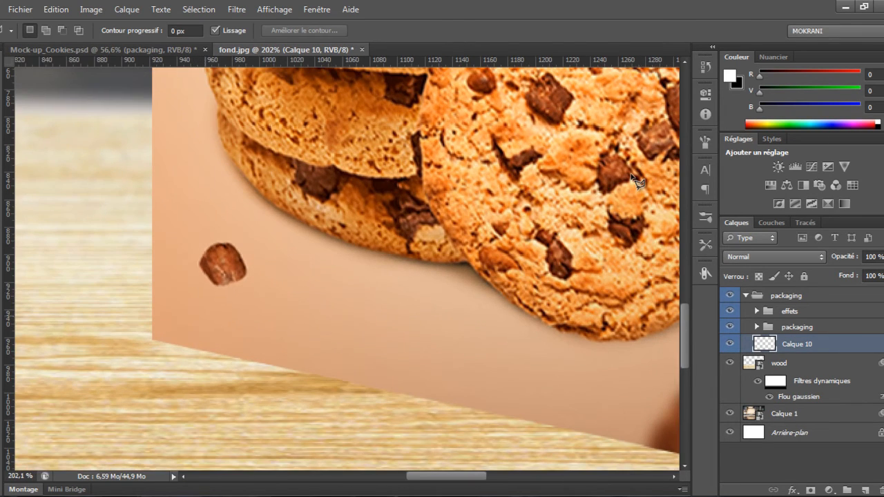
{"action": "left_click", "coordinate": [242, 297]}
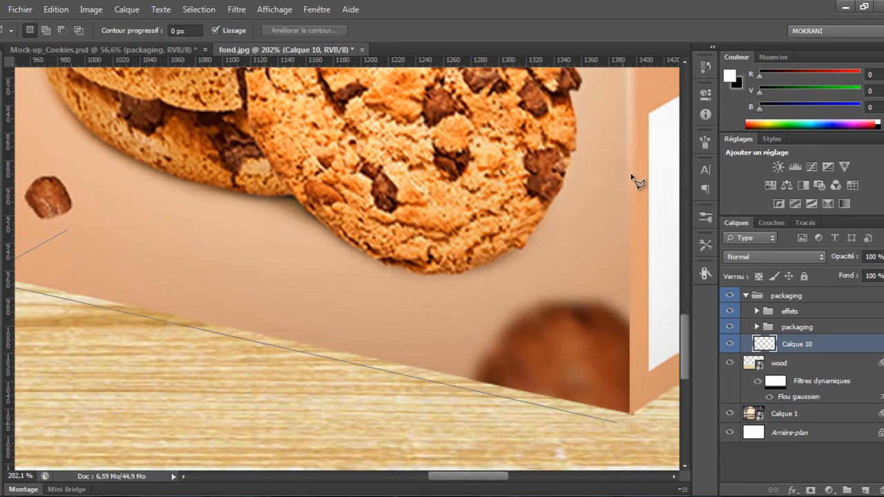
{"action": "left_click", "coordinate": [625, 423]}
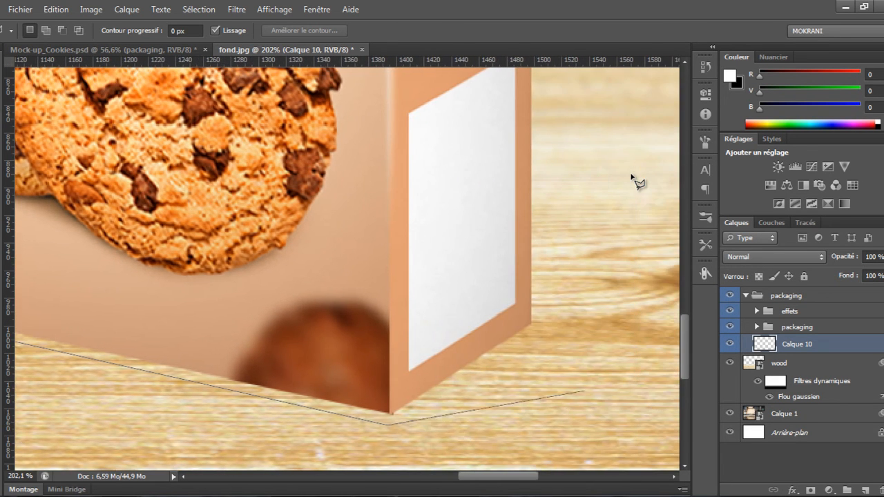
{"action": "left_click", "coordinate": [528, 335]}
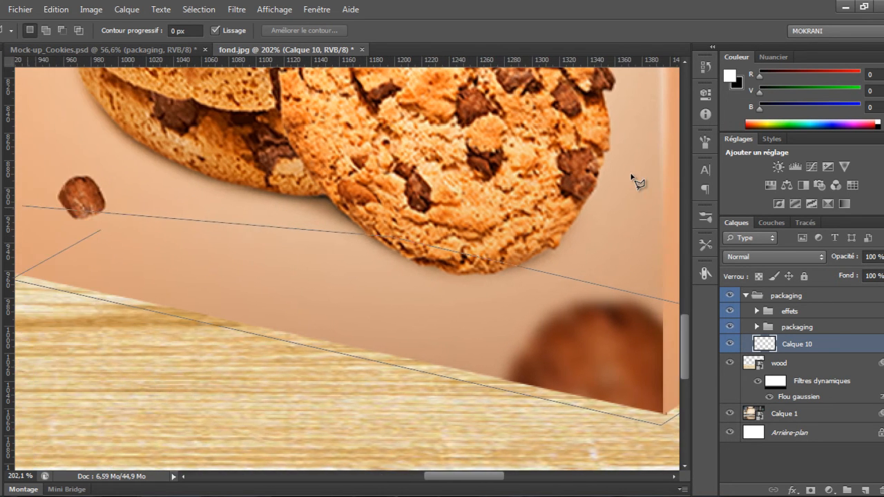
{"action": "left_click", "coordinate": [377, 236]}
{"action": "left_click", "coordinate": [102, 230]}
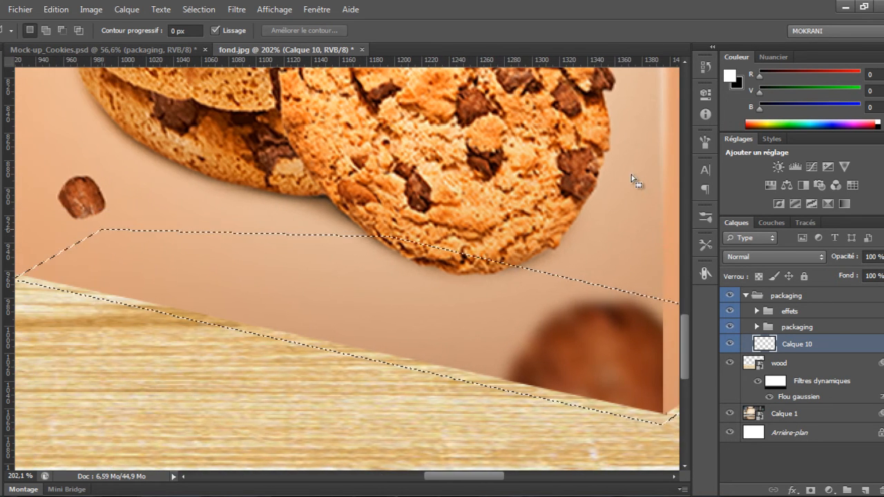
{"action": "scroll", "coordinate": [630, 175], "scroll_direction": "down", "scroll_amount": 6}
{"action": "scroll", "coordinate": [631, 175], "scroll_direction": "up", "scroll_amount": 1}
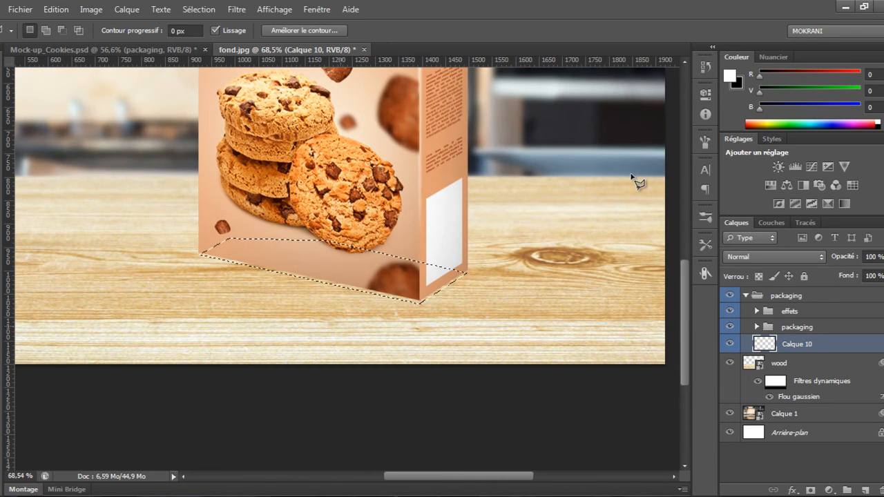
Fill the selection with black and deselect it
{"action": "key", "text": "x"}
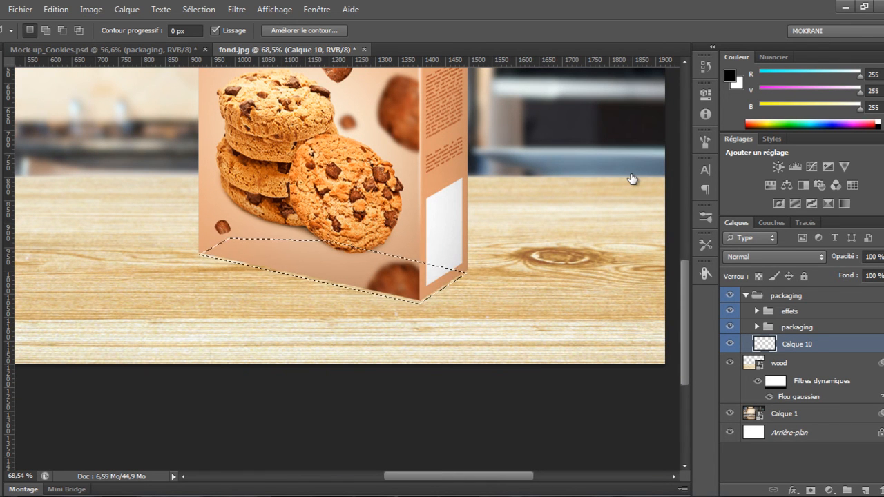
{"action": "key", "text": "alt+BackSpace"}
{"action": "key", "text": "ctrl+d"}
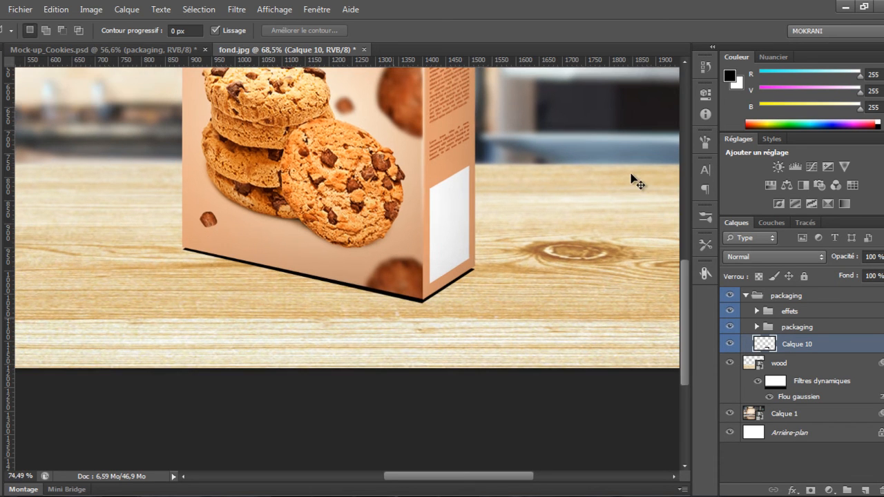
Reapply the Gaussian Blur filter to the black shadow shape
{"action": "scroll", "coordinate": [632, 179], "scroll_direction": "up", "scroll_amount": 1}
{"action": "key", "text": "ctrl+f"}
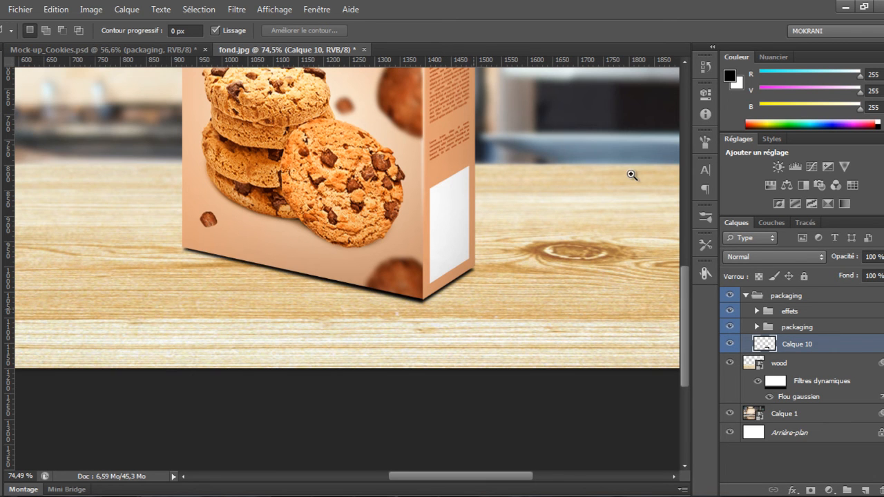
{"action": "scroll", "coordinate": [631, 178], "scroll_direction": "down", "scroll_amount": 1}
Warp the shadow layer slightly near its left edge with the Warp transform
{"action": "key", "text": "v"}
{"action": "left_click", "coordinate": [631, 175]}
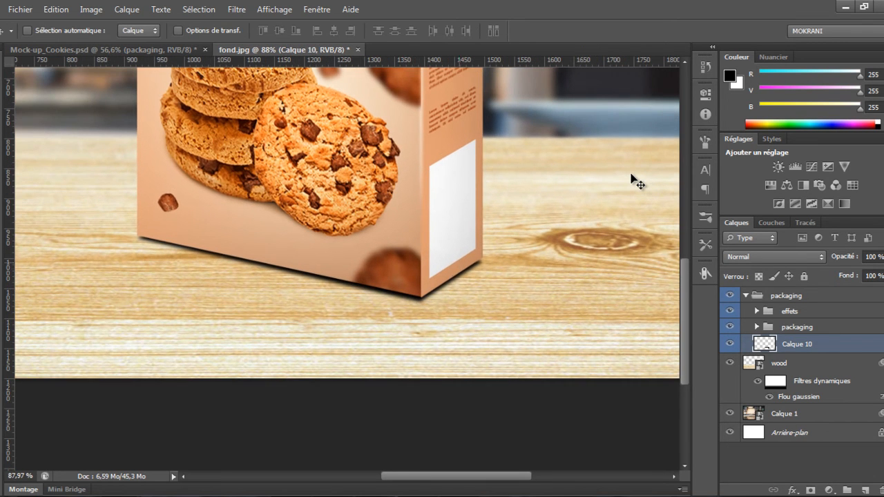
{"action": "key", "text": "ctrl+t"}
{"action": "right_click", "coordinate": [632, 179]}
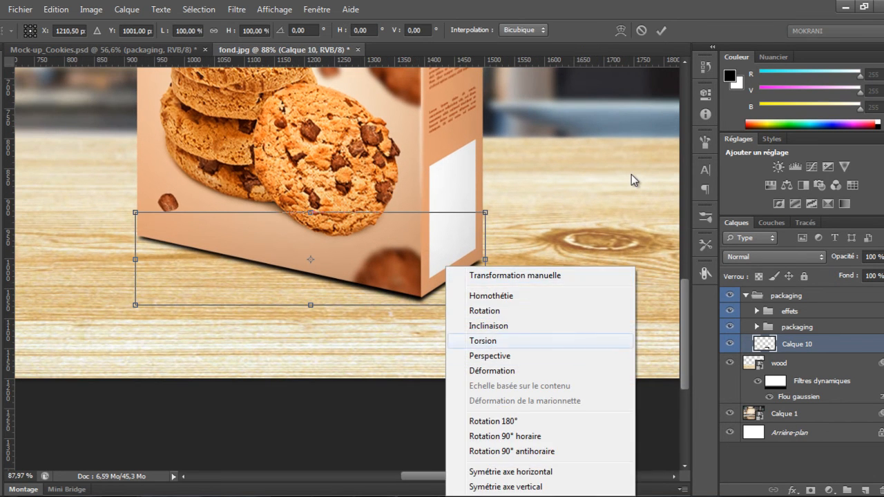
{"action": "key", "text": "Down"}
{"action": "key", "text": "Return"}
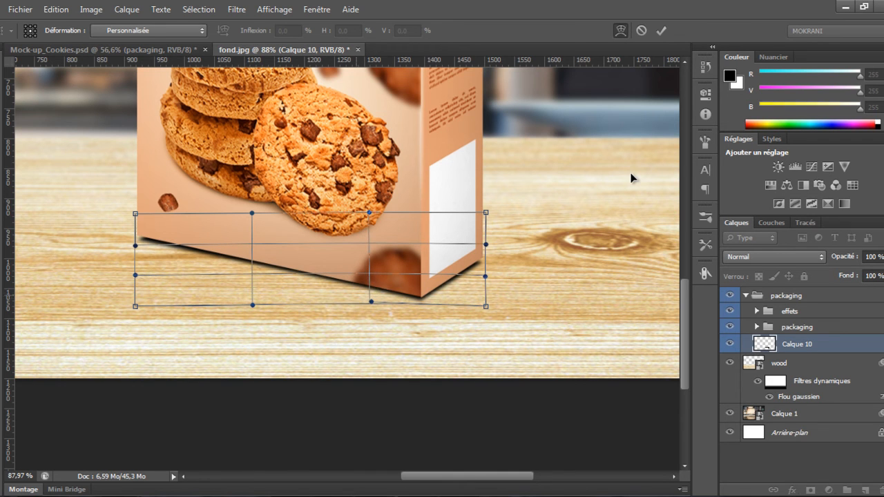
{"action": "left_click_drag", "start_coordinate": [171, 258], "coordinate": [172, 256]}
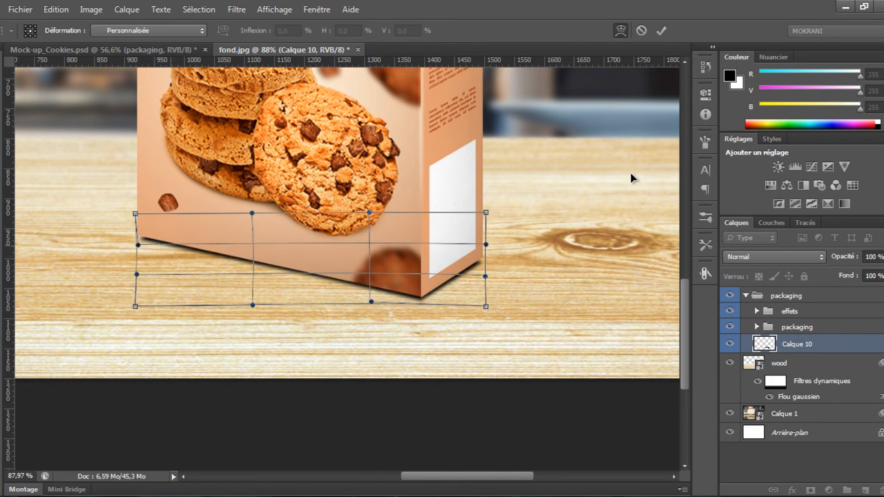
{"action": "key", "text": "Return"}
Set the shadow layer's blend mode to Incrustation
{"action": "scroll", "coordinate": [630, 178], "scroll_direction": "down", "scroll_amount": 4}
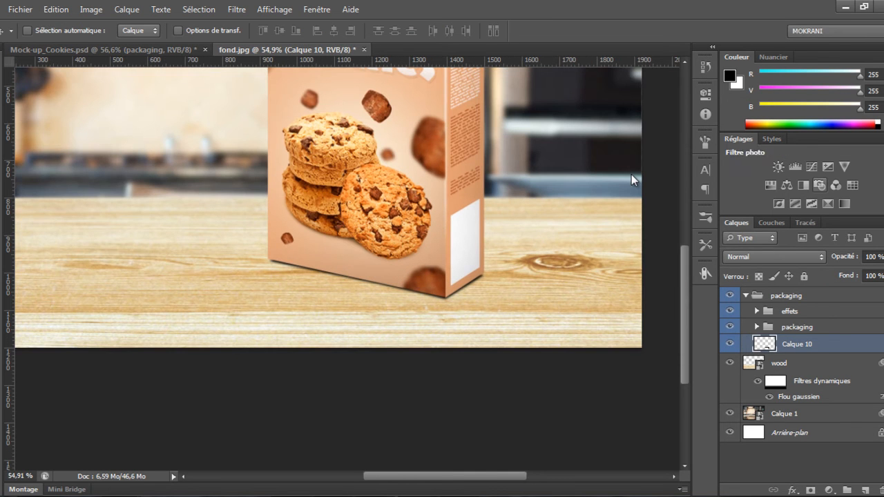
{"action": "left_click", "coordinate": [774, 257]}
{"action": "left_click", "coordinate": [773, 170]}
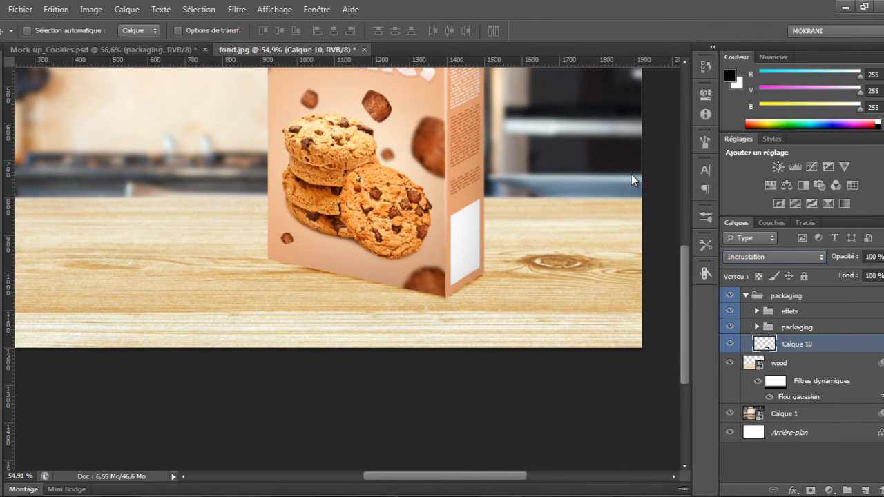
Duplicate the shadow layer and set the copy to Produit blend mode at 49% opacity
{"action": "scroll", "coordinate": [630, 175], "scroll_direction": "up", "scroll_amount": 3}
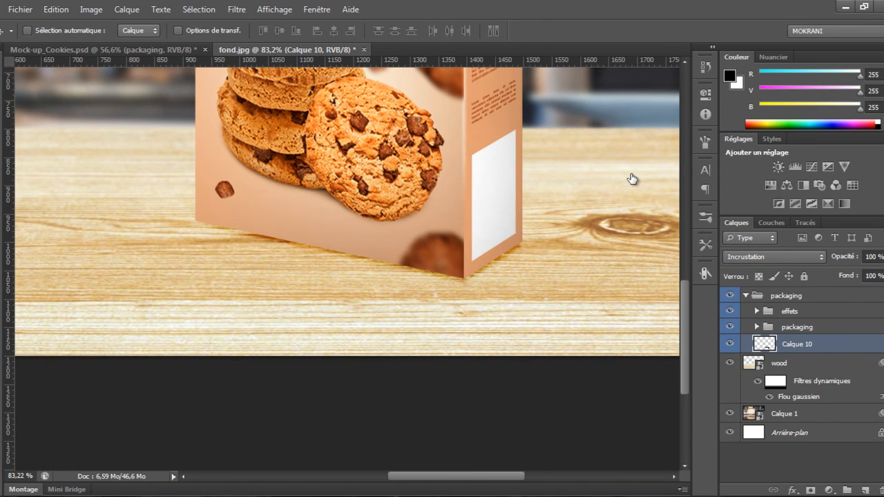
{"action": "key", "text": "ctrl+j"}
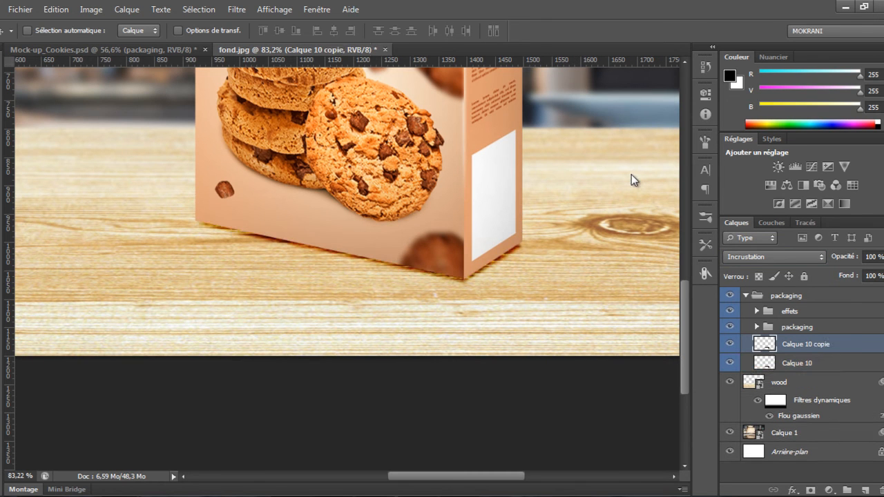
{"action": "left_click", "coordinate": [774, 257]}
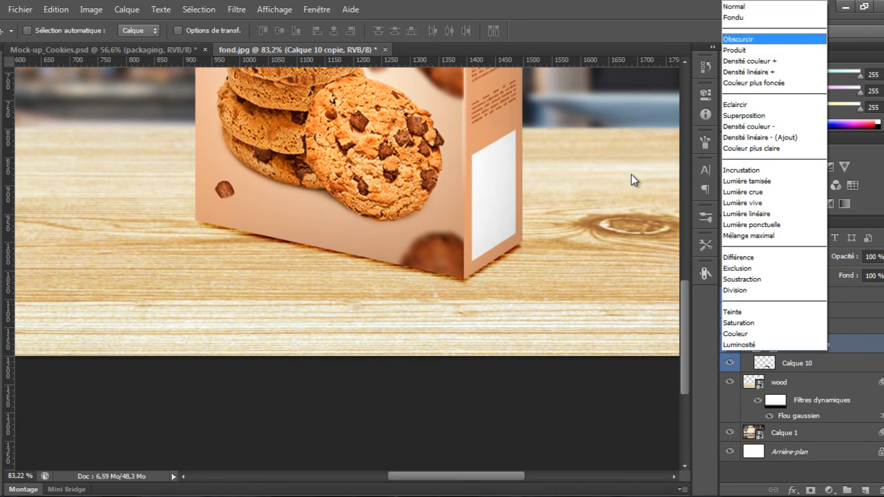
{"action": "key", "text": "Return"}
{"action": "key", "text": "7"}
{"action": "key", "text": "6"}
{"action": "key", "text": "5"}
{"action": "key", "text": "0"}
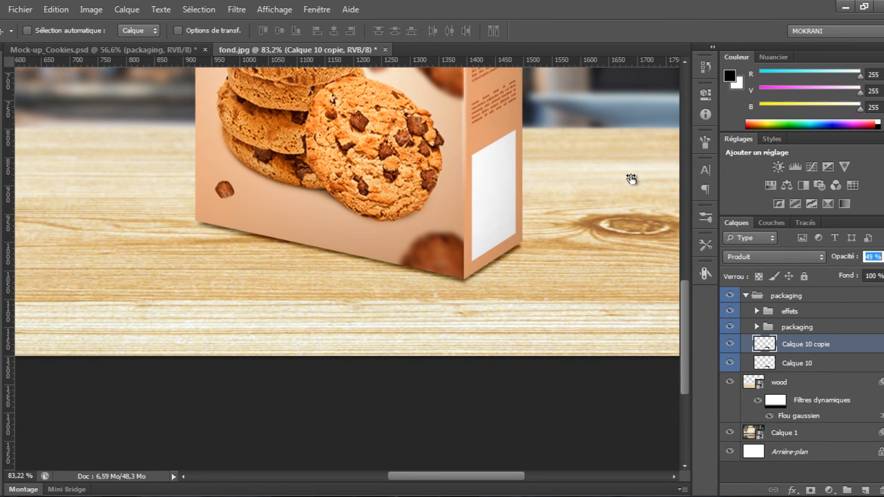
Enlarge the original shadow layer slightly with Free Transform, to about 102% width and height
{"action": "key", "text": "ctrl+0"}
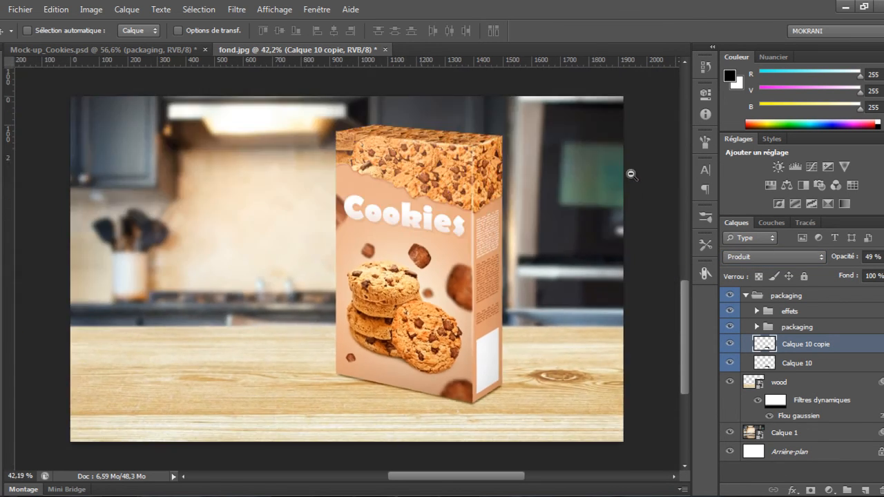
{"action": "key", "text": "alt+bracketleft"}
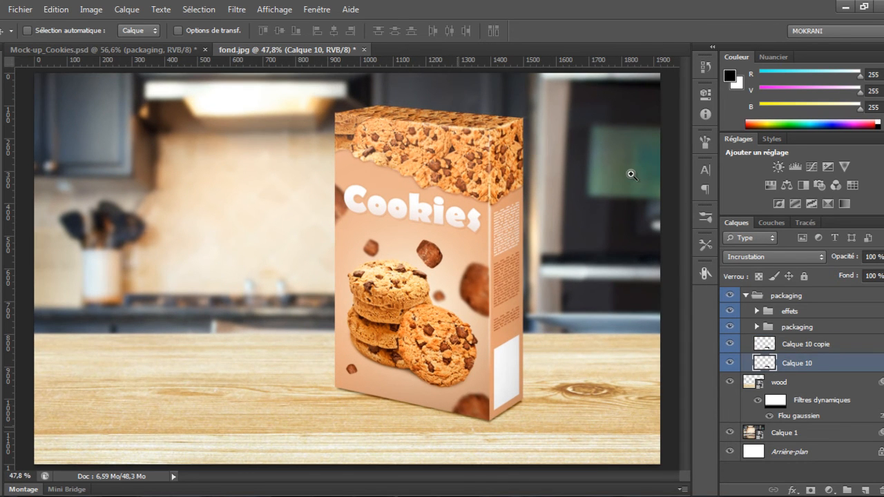
{"action": "key", "text": "ctrl+plus"}
{"action": "key", "text": "ctrl+t"}
{"action": "left_click_drag", "start_coordinate": [534, 367], "coordinate": [538, 365]}
{"action": "left_click", "coordinate": [509, 431], "text": "ctrl"}
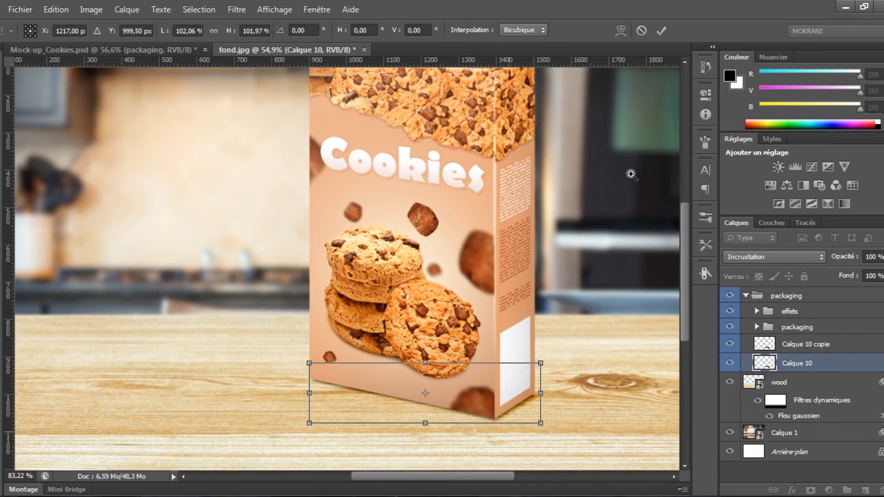
{"action": "left_click", "coordinate": [630, 174], "text": "ctrl"}
{"action": "key", "text": "Return"}
Set the Incrustation shadow layer to 77% opacity and the Produit copy to 68% opacity
{"action": "left_click", "coordinate": [630, 174], "text": "ctrl"}
{"action": "left_click_drag", "start_coordinate": [591, 398], "coordinate": [582, 400]}
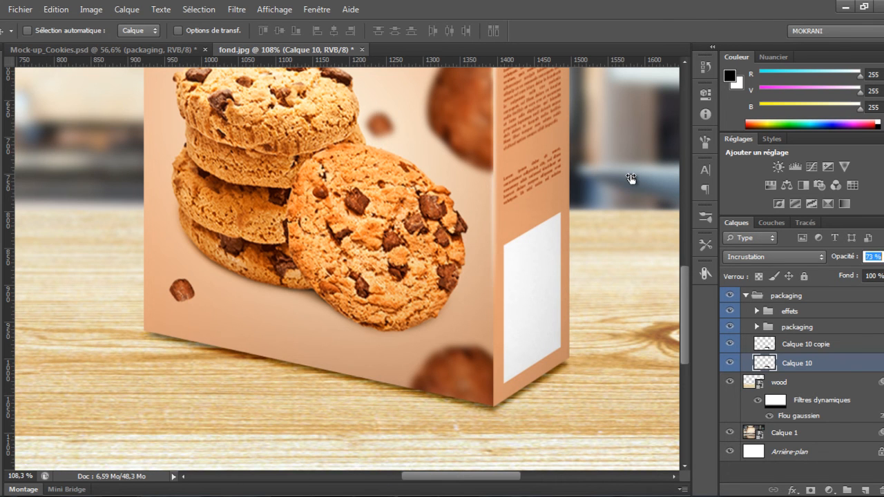
{"action": "key", "text": "alt+bracketright"}
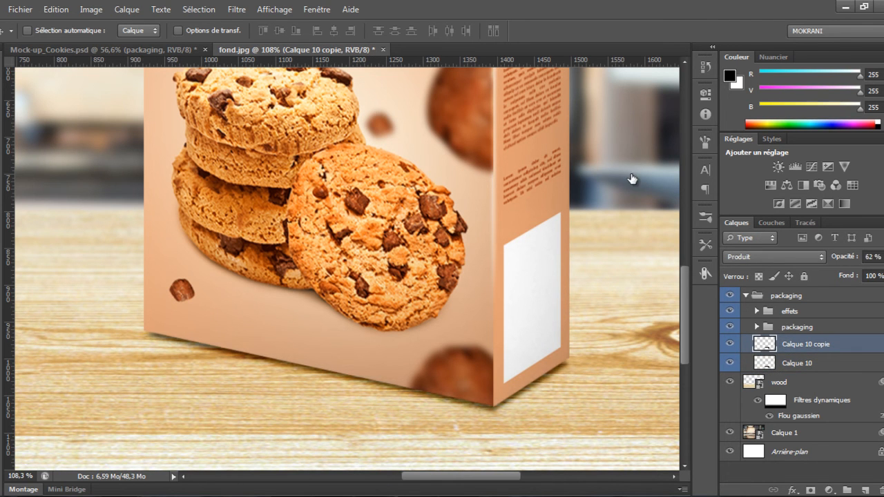
{"action": "key", "text": "alt+bracketleft"}
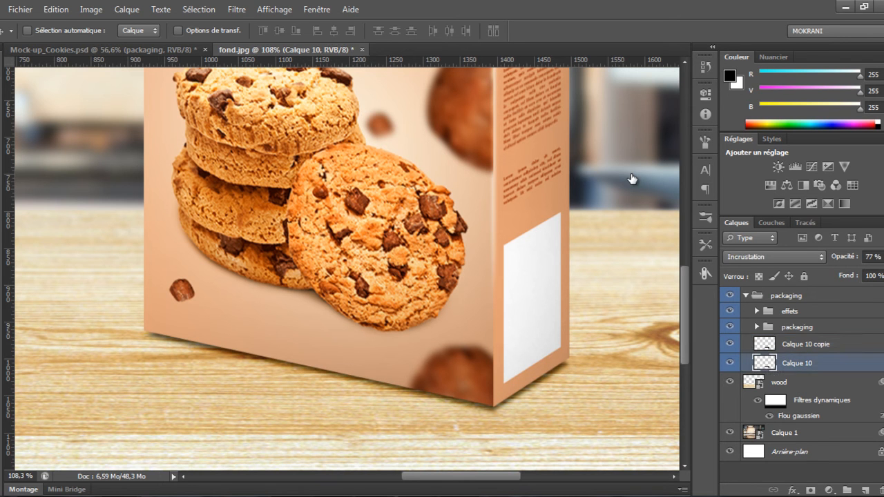
{"action": "key", "text": "alt+bracketright"}
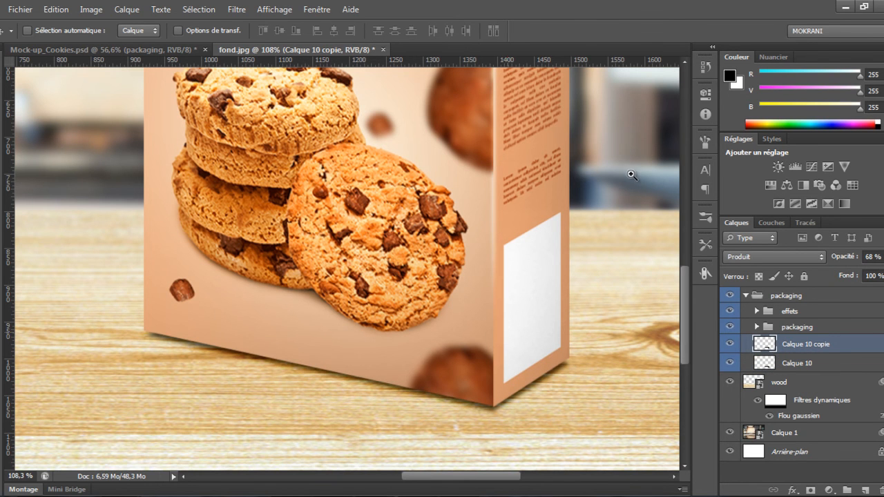
Collapse the packaging group and toggle its visibility off and on to compare the result
{"action": "scroll", "coordinate": [632, 174], "scroll_direction": "down", "scroll_amount": 6}
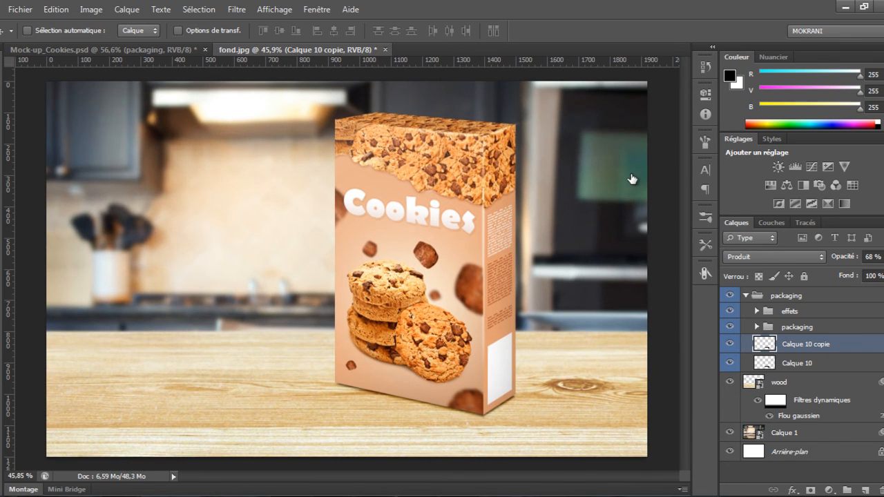
{"action": "scroll", "coordinate": [631, 175], "scroll_direction": "up", "scroll_amount": 1}
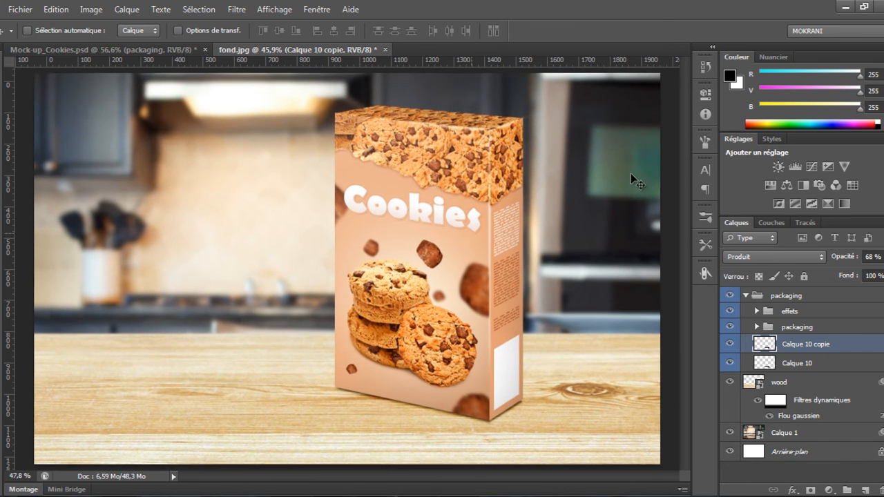
{"action": "left_click", "coordinate": [746, 295]}
{"action": "left_click", "coordinate": [729, 295]}
{"action": "left_click", "coordinate": [729, 295]}
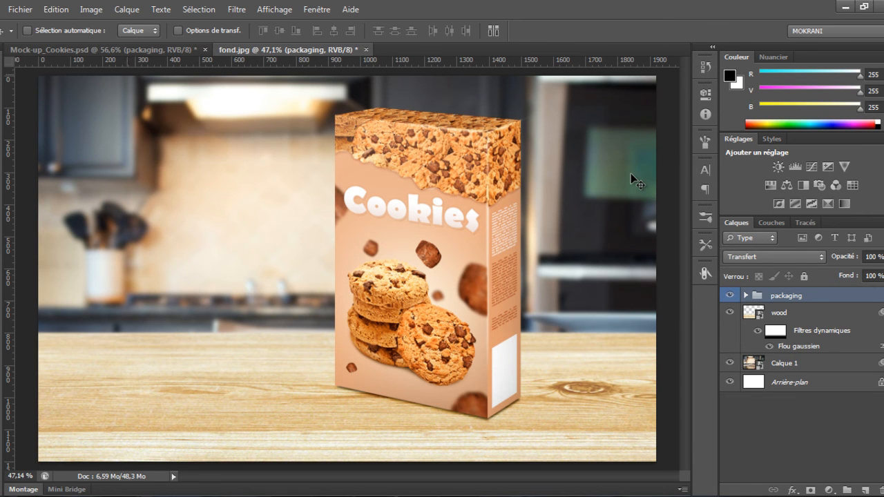
Open the Rectangle 1 smart object inside the packaging subgroup for editing
{"action": "key", "text": "ctrl+Tab"}
{"action": "key", "text": "ctrl+Tab"}
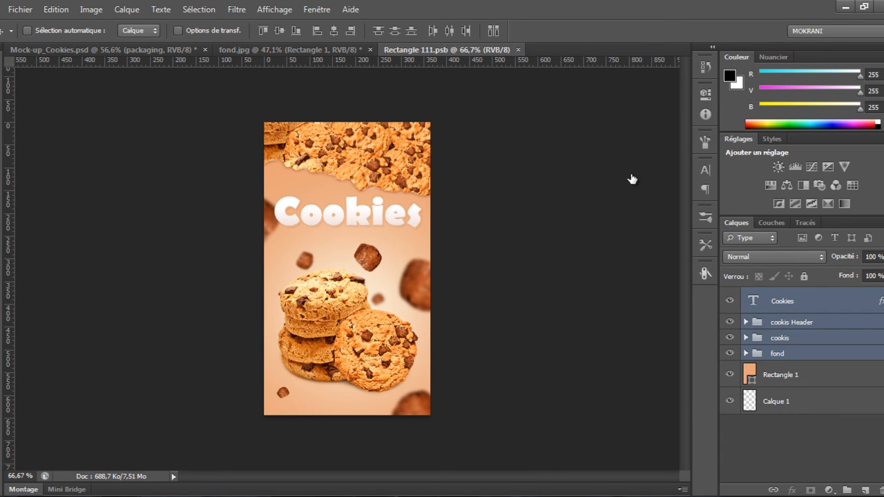
{"action": "left_click", "coordinate": [776, 354]}
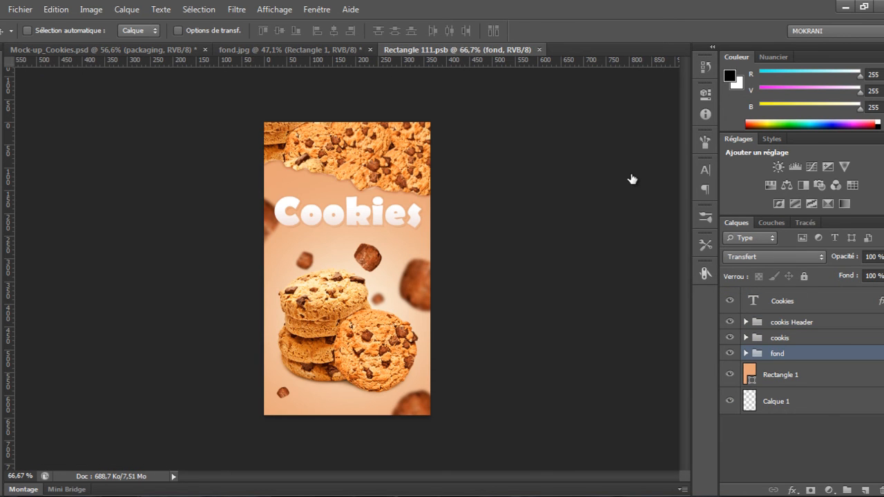
Hide the cookis layer group in the smart object's contents
{"action": "left_click", "coordinate": [729, 322]}
{"action": "left_click", "coordinate": [730, 321]}
{"action": "left_click", "coordinate": [729, 338]}
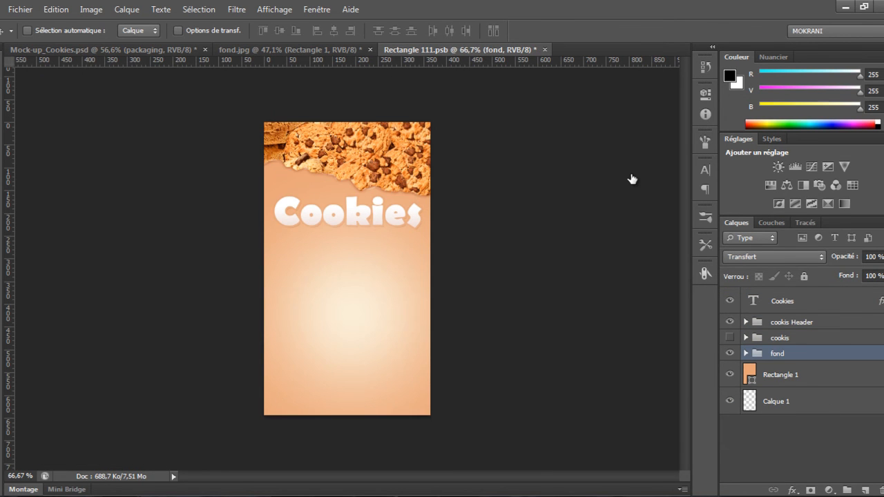
Show and expand the cookis group in the smart object and select its Groupe 1 of cookie pieces
{"action": "left_click", "coordinate": [730, 338]}
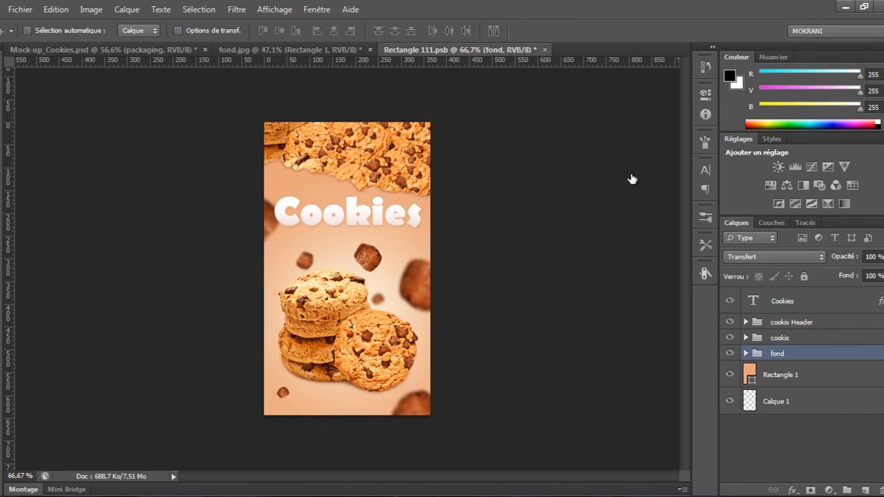
{"action": "left_click", "coordinate": [746, 338]}
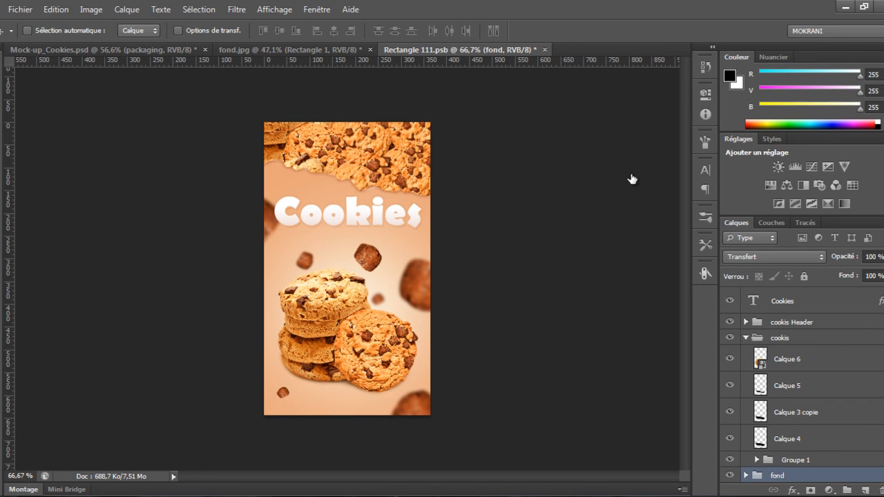
{"action": "key", "text": "alt+bracketright"}
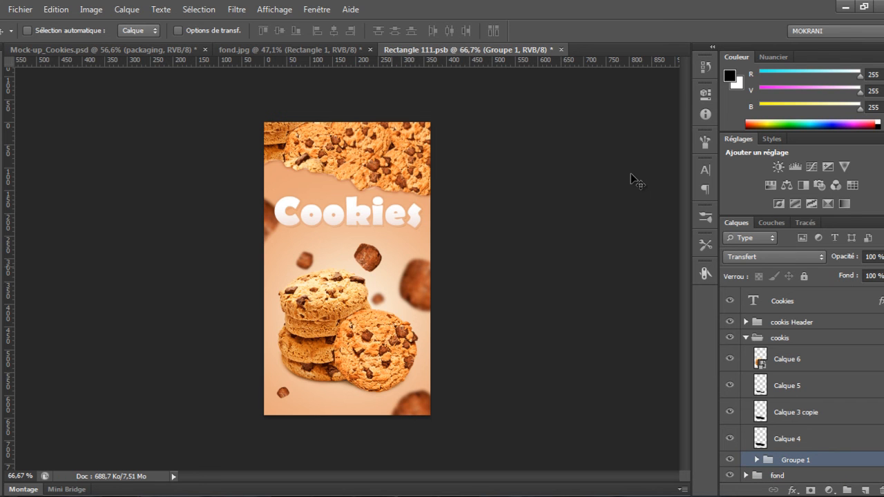
Copy Groupe 1 into the fond.jpg kitchen scene document
{"action": "left_click_drag", "start_coordinate": [411, 232], "coordinate": [263, 59]}
{"action": "key", "text": "ctrl+Tab"}
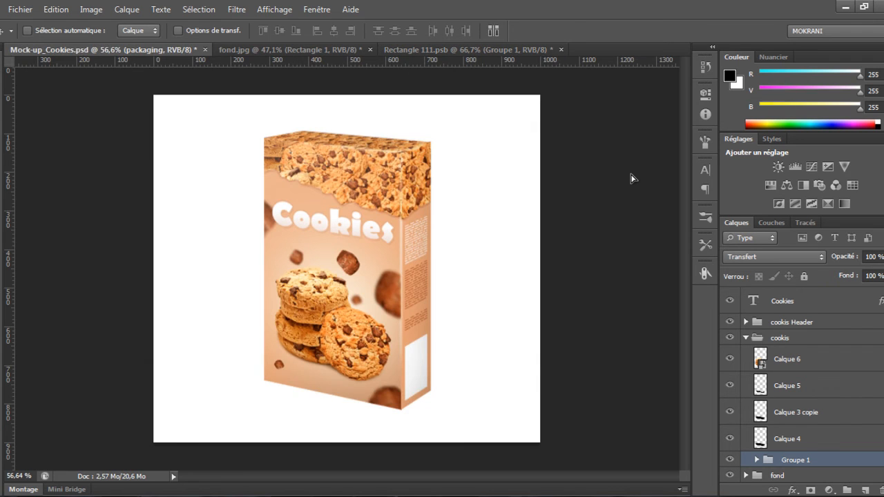
{"action": "key", "text": "ctrl+Tab"}
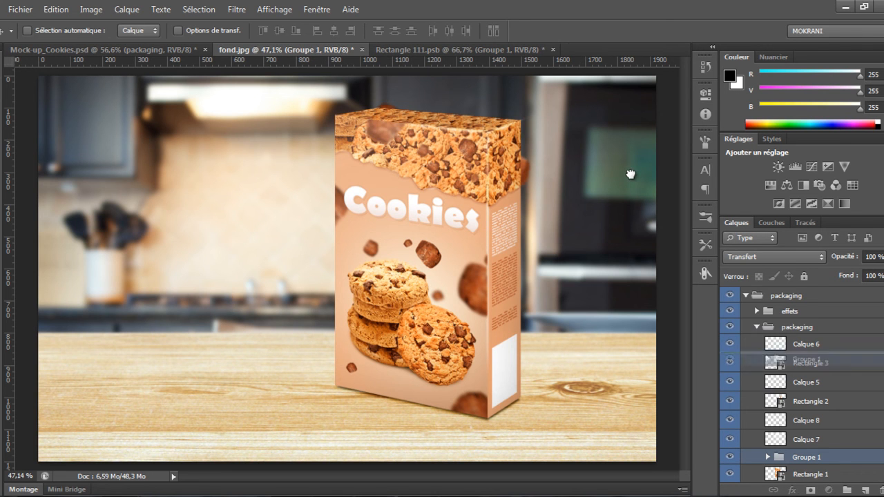
Scale the cookie pieces group up to about 234% and position it around the box
{"action": "key", "text": "ctrl+minus"}
{"action": "key", "text": "ctrl+t"}
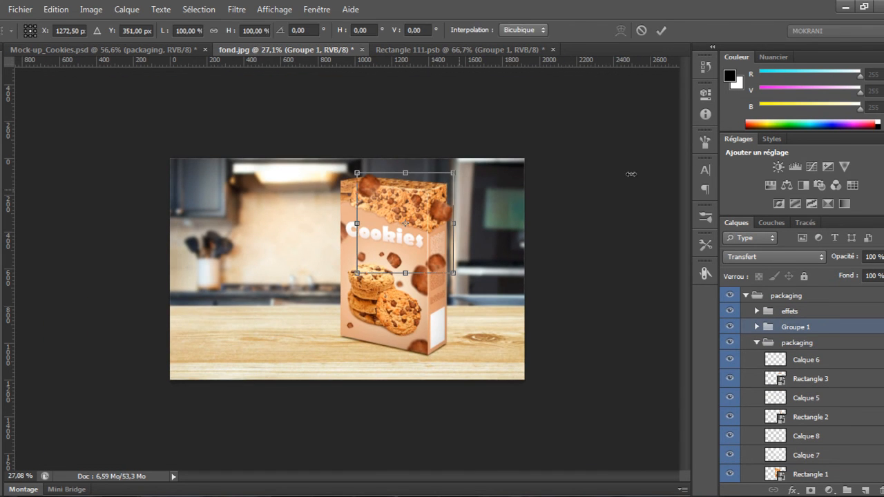
{"action": "left_click_drag", "start_coordinate": [453, 172], "coordinate": [518, 105]}
{"action": "left_click_drag", "start_coordinate": [475, 205], "coordinate": [466, 238]}
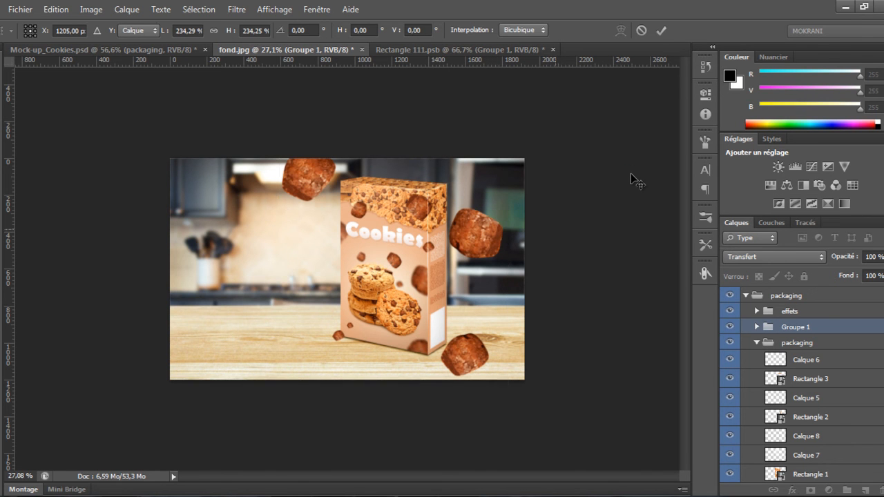
{"action": "key", "text": "Return"}
Move one cookie piece up toward the scene's right edge
{"action": "scroll", "coordinate": [631, 174], "scroll_direction": "up", "scroll_amount": 2}
{"action": "left_click_drag", "start_coordinate": [523, 232], "coordinate": [577, 180]}
{"action": "left_click_drag", "start_coordinate": [631, 179], "coordinate": [632, 179]}
{"action": "key", "text": "ctrl+t"}
{"action": "key", "text": "Return"}
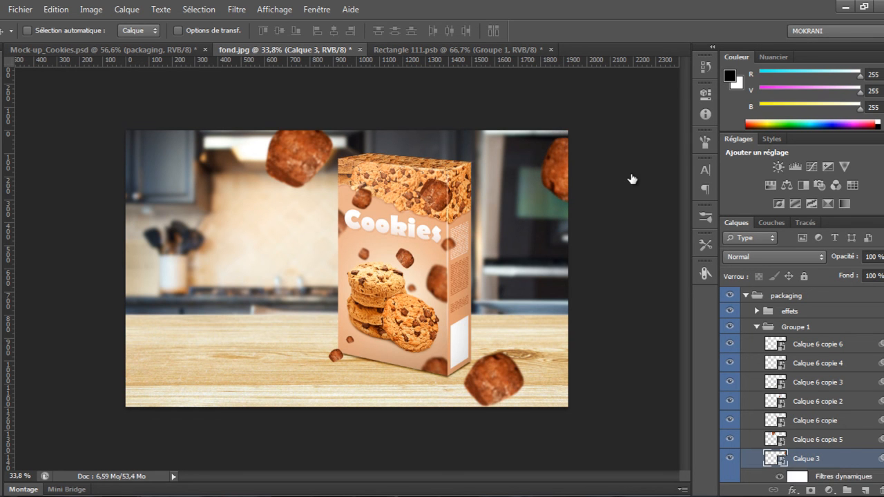
Apply a Gaussian blur with a 9.0 px radius to the large foreground piece Calque 3
{"action": "key", "text": "alt+bracketleft"}
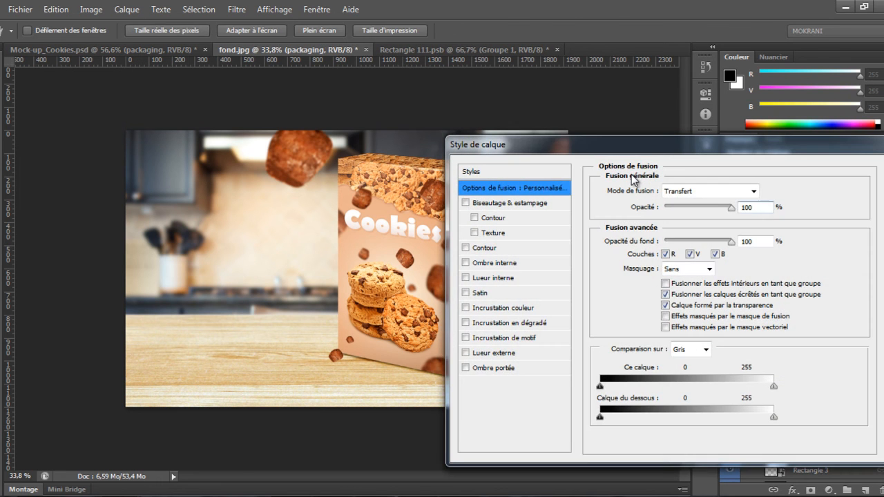
{"action": "key", "text": "Escape"}
{"action": "key", "text": "alt+bracketright"}
{"action": "key", "text": "ctrl+alt+f"}
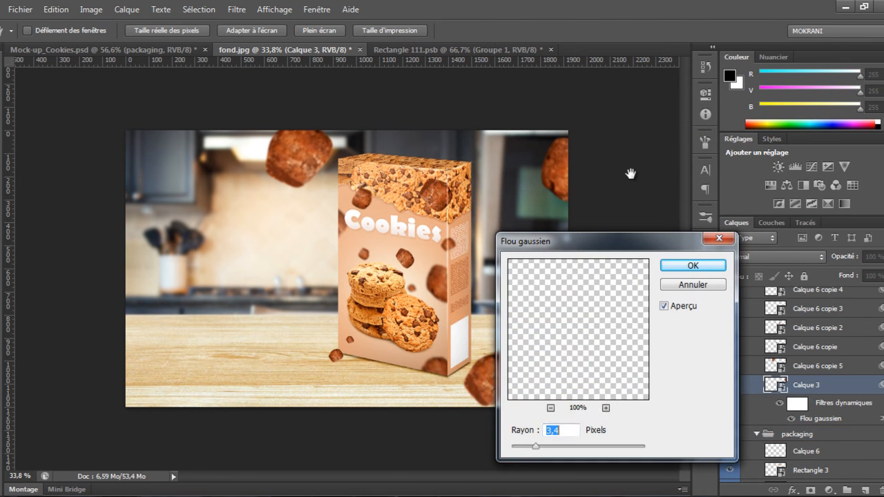
{"action": "key", "text": "shift+Up"}
{"action": "left_click_drag", "start_coordinate": [547, 447], "coordinate": [552, 447]}
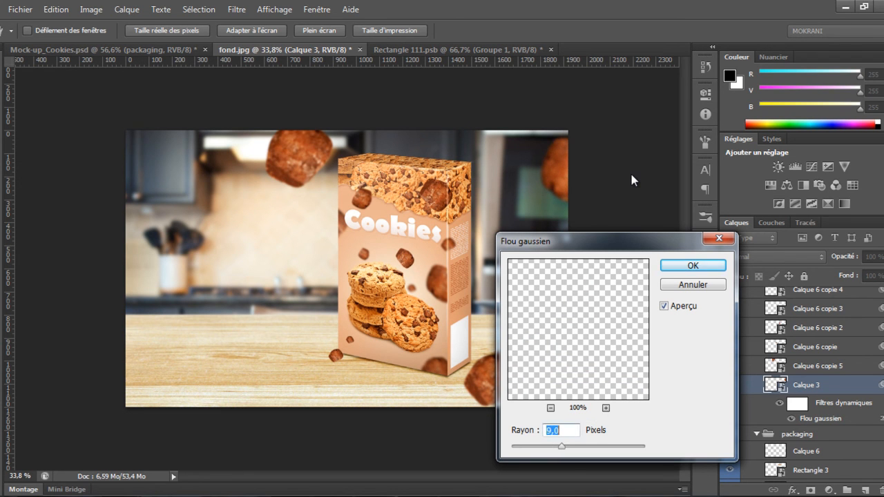
{"action": "key", "text": "Return"}
Move the Calque 6 copie 5 piece lower, rotate it and shrink it left of the box
{"action": "key", "text": "alt+bracketright"}
{"action": "left_click_drag", "start_coordinate": [307, 147], "coordinate": [305, 212]}
{"action": "key", "text": "ctrl+t"}
{"action": "left_click_drag", "start_coordinate": [388, 178], "coordinate": [379, 151]}
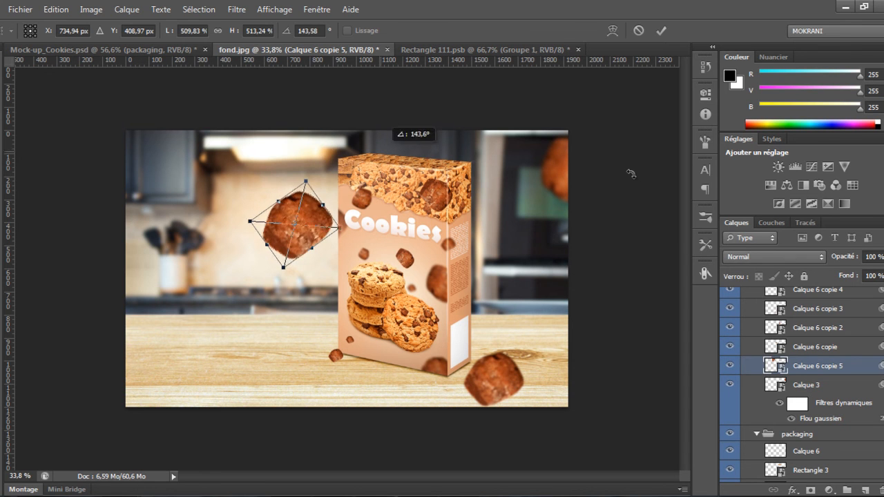
{"action": "left_click_drag", "start_coordinate": [339, 226], "coordinate": [316, 219]}
{"action": "key", "text": "Return"}
{"action": "left_click_drag", "start_coordinate": [348, 250], "coordinate": [355, 251]}
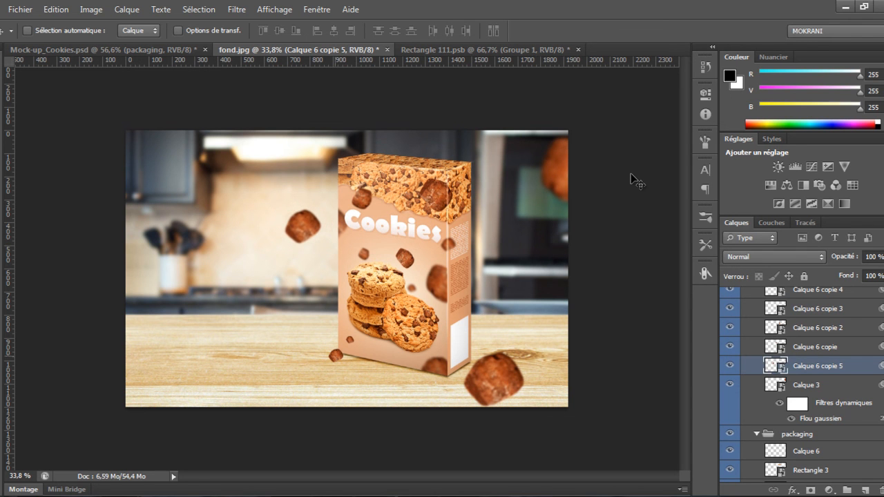
Move the small Calque 6 copie 3 piece beside the box's left edge, then rotate and resize it
{"action": "left_click", "coordinate": [336, 355], "text": "ctrl"}
{"action": "left_click_drag", "start_coordinate": [336, 355], "coordinate": [330, 276]}
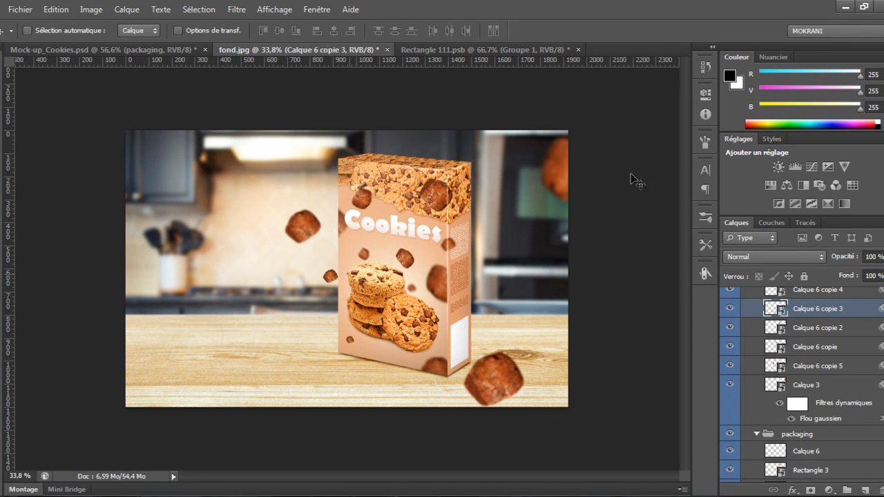
{"action": "key", "text": "ctrl+t"}
{"action": "key", "text": "ctrl+plus"}
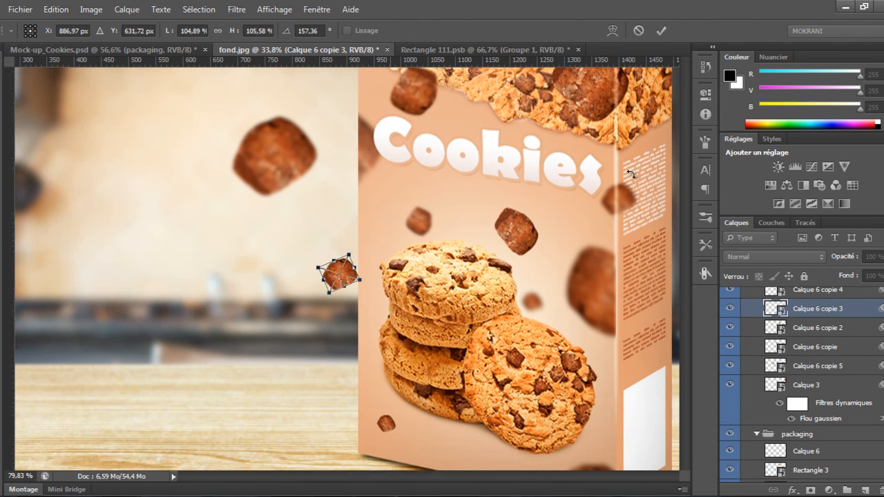
{"action": "left_click_drag", "start_coordinate": [389, 267], "coordinate": [368, 225]}
{"action": "left_click_drag", "start_coordinate": [359, 262], "coordinate": [364, 257]}
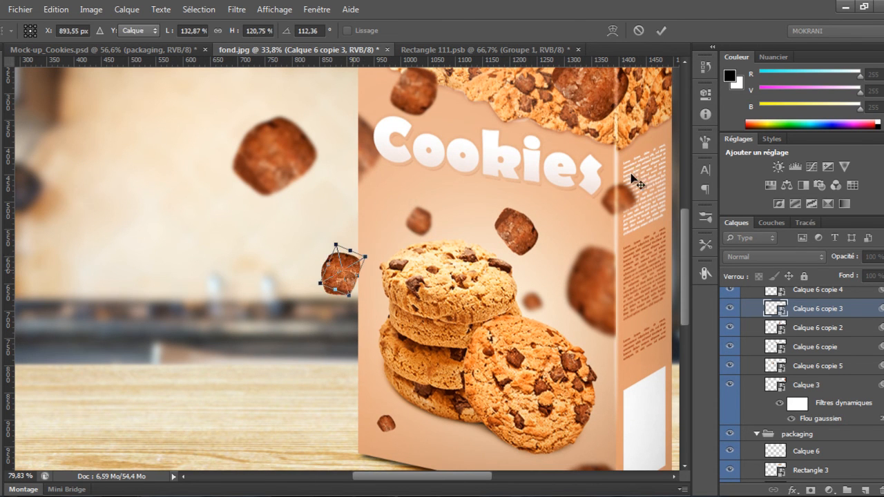
{"action": "key", "text": "Return"}
{"action": "left_click_drag", "start_coordinate": [343, 287], "coordinate": [352, 255]}
{"action": "left_click_drag", "start_coordinate": [358, 270], "coordinate": [227, 279]}
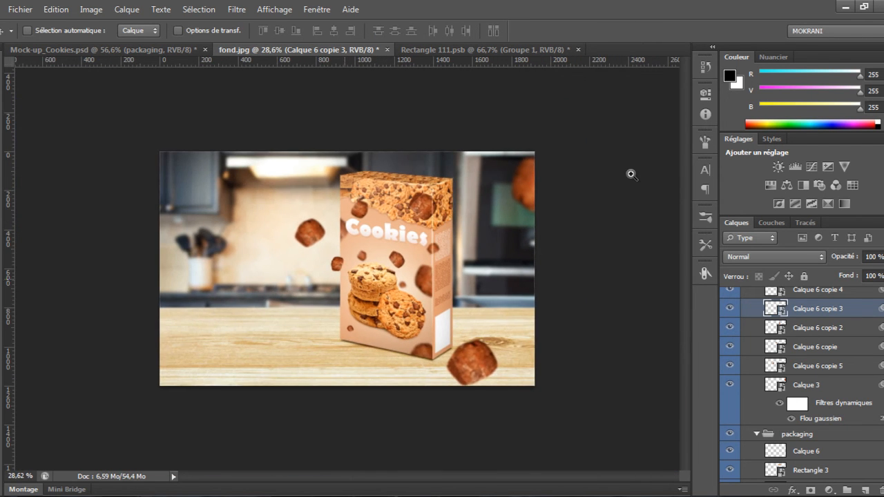
{"action": "left_click_drag", "start_coordinate": [331, 279], "coordinate": [400, 280]}
Reposition cookie pieces to the right side of the box
{"action": "left_click", "coordinate": [367, 179], "text": "ctrl"}
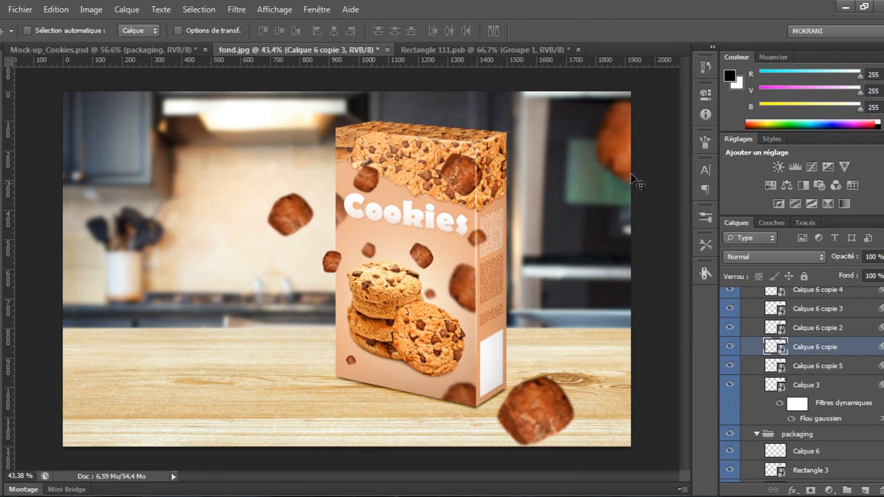
{"action": "left_click_drag", "start_coordinate": [366, 179], "coordinate": [544, 300]}
{"action": "left_click", "coordinate": [535, 410], "text": "ctrl"}
{"action": "mouse_move", "coordinate": [535, 411]}
{"action": "left_mouse_down"}
{"action": "mouse_move", "coordinate": [266, 345]}
{"action": "mouse_move", "coordinate": [139, 256]}
{"action": "mouse_move", "coordinate": [80, 190]}
{"action": "mouse_move", "coordinate": [83, 136]}
{"action": "mouse_move", "coordinate": [152, 161]}
{"action": "mouse_move", "coordinate": [111, 162]}
{"action": "mouse_move", "coordinate": [103, 182]}
{"action": "mouse_move", "coordinate": [72, 173]}
{"action": "mouse_move", "coordinate": [298, 268]}
{"action": "mouse_move", "coordinate": [293, 254]}
{"action": "mouse_move", "coordinate": [252, 252]}
{"action": "mouse_move", "coordinate": [346, 280]}
{"action": "mouse_move", "coordinate": [554, 215]}
{"action": "left_mouse_up"}
Rotate the cookie piece beside the box's right side
{"action": "key", "text": "ctrl+t"}
{"action": "key", "text": "Return"}
{"action": "key", "text": "ctrl+t"}
{"action": "key", "text": "Return"}
{"action": "key", "text": "ctrl+t"}
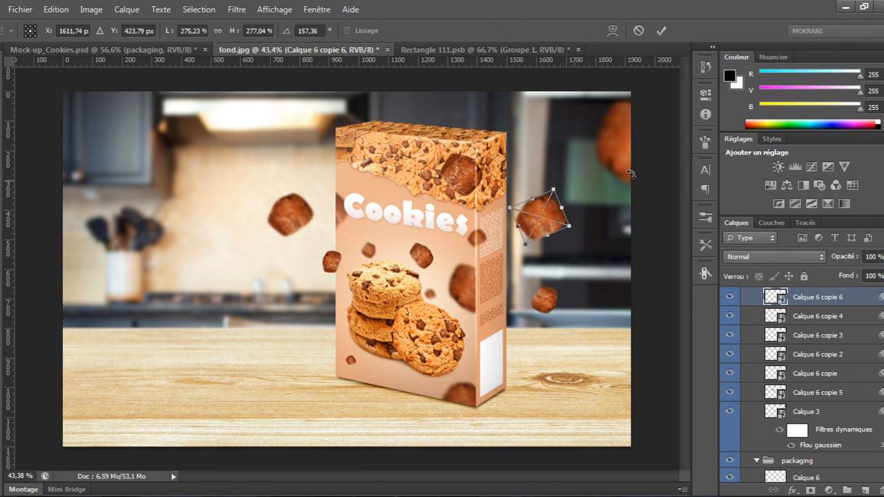
{"action": "mouse_move", "coordinate": [559, 185]}
{"action": "left_mouse_down"}
{"action": "mouse_move", "coordinate": [570, 230]}
{"action": "mouse_move", "coordinate": [554, 224]}
{"action": "left_mouse_up"}
{"action": "key", "text": "Return"}
Move the piece sitting on the box top to the upper left and shrink it
{"action": "right_click", "coordinate": [459, 176], "text": "alt"}
{"action": "mouse_move", "coordinate": [461, 177]}
{"action": "left_mouse_down"}
{"action": "mouse_move", "coordinate": [256, 139]}
{"action": "mouse_move", "coordinate": [235, 146]}
{"action": "mouse_move", "coordinate": [192, 214]}
{"action": "mouse_move", "coordinate": [290, 127]}
{"action": "mouse_move", "coordinate": [295, 133]}
{"action": "left_mouse_up"}
{"action": "key", "text": "ctrl+t"}
{"action": "mouse_move", "coordinate": [332, 106]}
{"action": "left_mouse_down"}
{"action": "mouse_move", "coordinate": [303, 87]}
{"action": "mouse_move", "coordinate": [315, 117]}
{"action": "mouse_move", "coordinate": [305, 123]}
{"action": "left_mouse_up"}
{"action": "key", "text": "Return"}
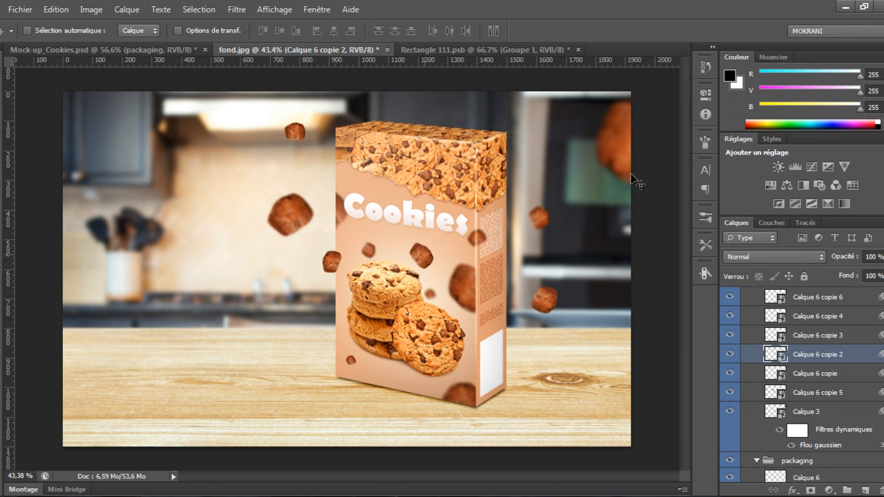
{"action": "mouse_move", "coordinate": [420, 259]}
{"action": "left_mouse_down"}
{"action": "mouse_move", "coordinate": [436, 263]}
{"action": "mouse_move", "coordinate": [425, 258]}
{"action": "left_mouse_up"}
{"action": "left_click", "coordinate": [427, 258], "text": "ctrl"}
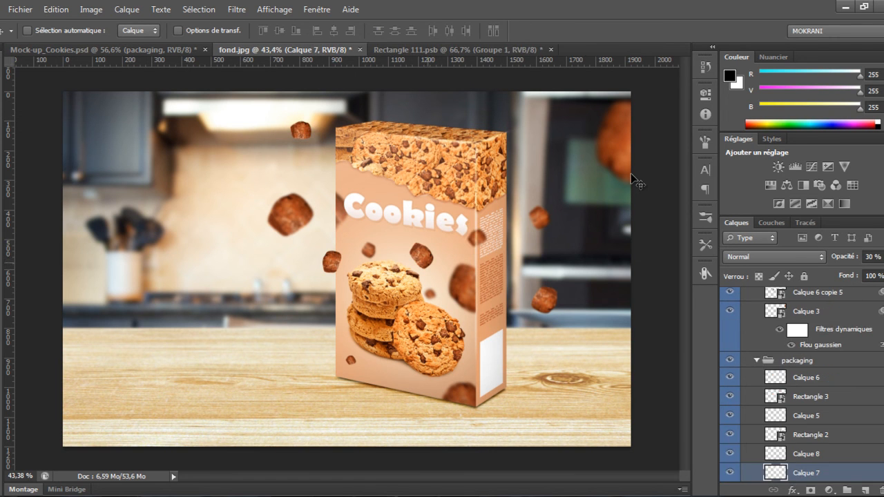
{"action": "left_click", "coordinate": [757, 361]}
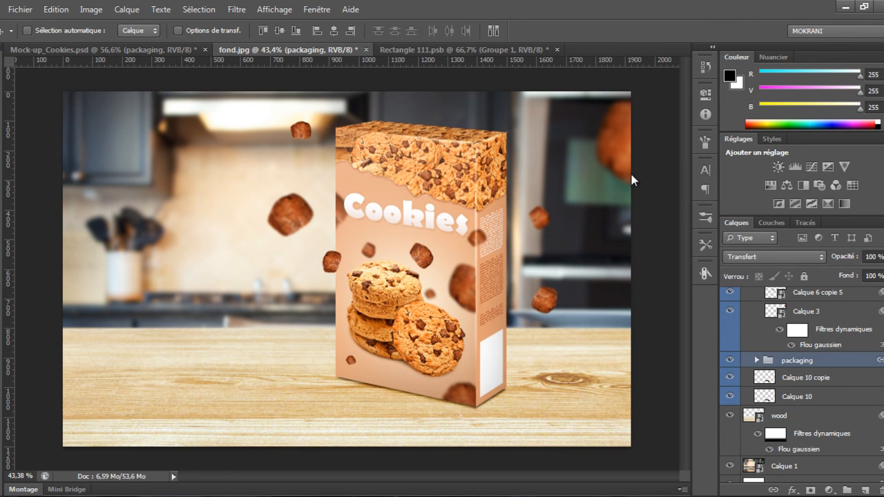
{"action": "scroll", "coordinate": [801, 386], "scroll_direction": "up", "scroll_amount": 5}
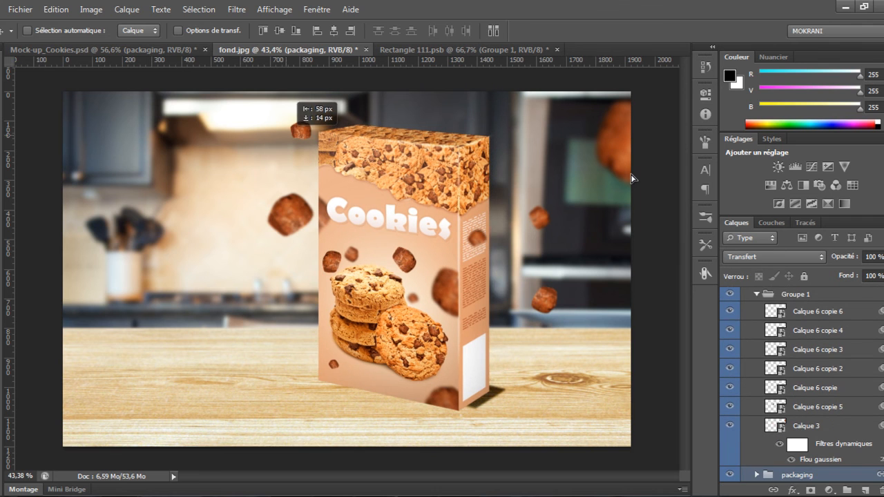
{"action": "key", "text": "ctrl+z"}
Duplicate the small upper-left cookie piece, enlarging the copy and placing it further left
{"action": "left_click", "coordinate": [301, 130], "text": "ctrl"}
{"action": "mouse_move", "coordinate": [301, 130]}
{"action": "left_mouse_down"}
{"action": "mouse_move", "coordinate": [291, 130]}
{"action": "mouse_move", "coordinate": [315, 112]}
{"action": "mouse_move", "coordinate": [307, 133]}
{"action": "left_mouse_up"}
{"action": "key", "text": "ctrl+t"}
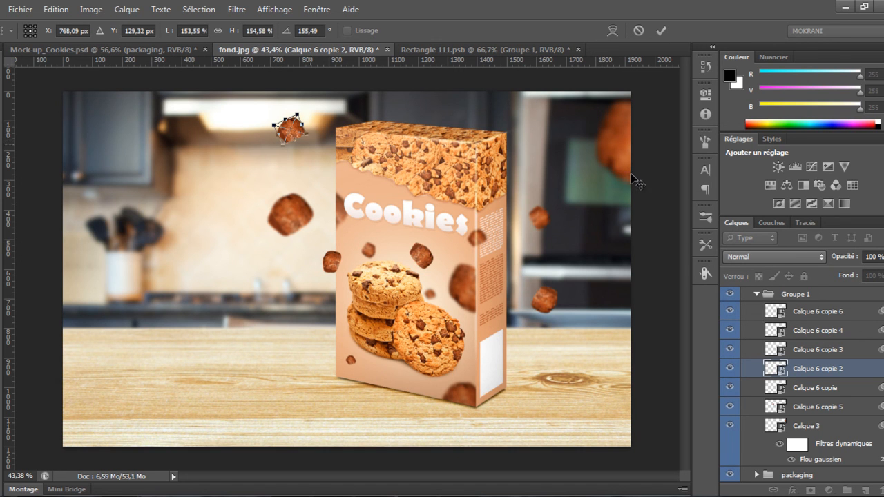
{"action": "key", "text": "Return"}
{"action": "left_click_drag", "start_coordinate": [303, 146], "coordinate": [209, 208]}
{"action": "key", "text": "ctrl+t"}
{"action": "left_click_drag", "start_coordinate": [210, 170], "coordinate": [169, 148]}
{"action": "mouse_move", "coordinate": [188, 187]}
{"action": "left_mouse_down"}
{"action": "mouse_move", "coordinate": [202, 176]}
{"action": "mouse_move", "coordinate": [174, 138]}
{"action": "left_mouse_up"}
{"action": "key", "text": "Return"}
{"action": "left_click_drag", "start_coordinate": [270, 326], "coordinate": [277, 304]}
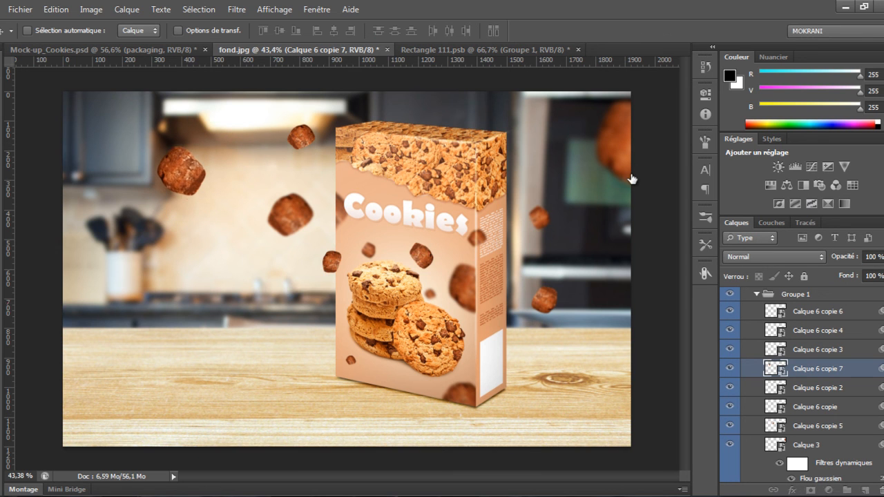
Apply a Gaussian blur to the enlarged copy and raise its radius slightly
{"action": "key", "text": "ctrl+f"}
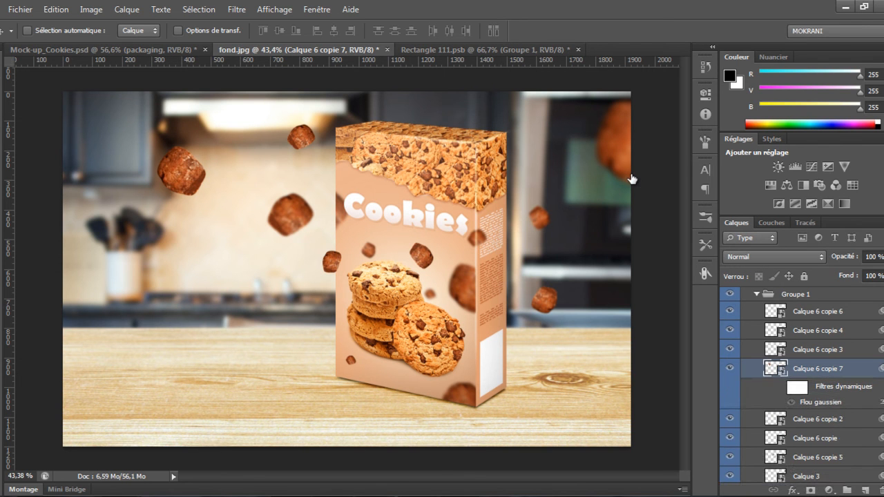
{"action": "key", "text": "Return"}
{"action": "key", "text": "ctrl+alt+f"}
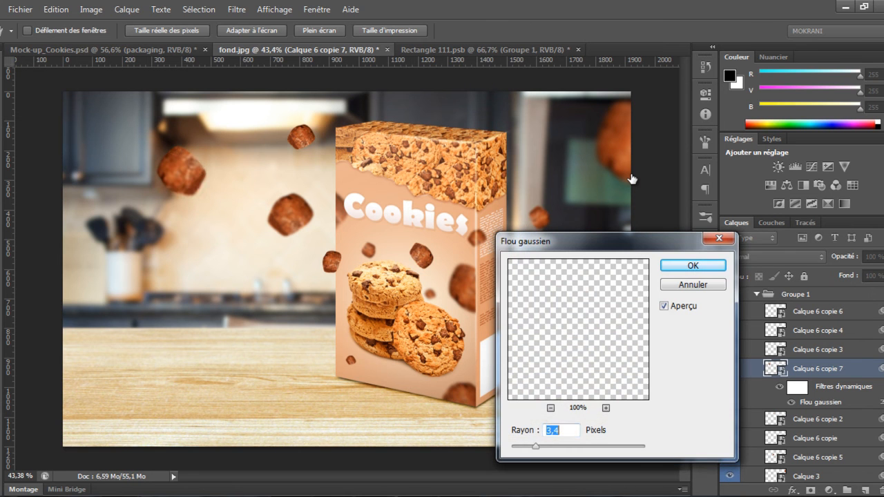
{"action": "key", "text": "Up"}
{"action": "key", "text": "Up"}
{"action": "key", "text": "Up"}
{"action": "key", "text": "Up"}
{"action": "key", "text": "Up"}
{"action": "key", "text": "Up"}
{"action": "key", "text": "Up"}
{"action": "key", "text": "Up"}
{"action": "key", "text": "Return"}
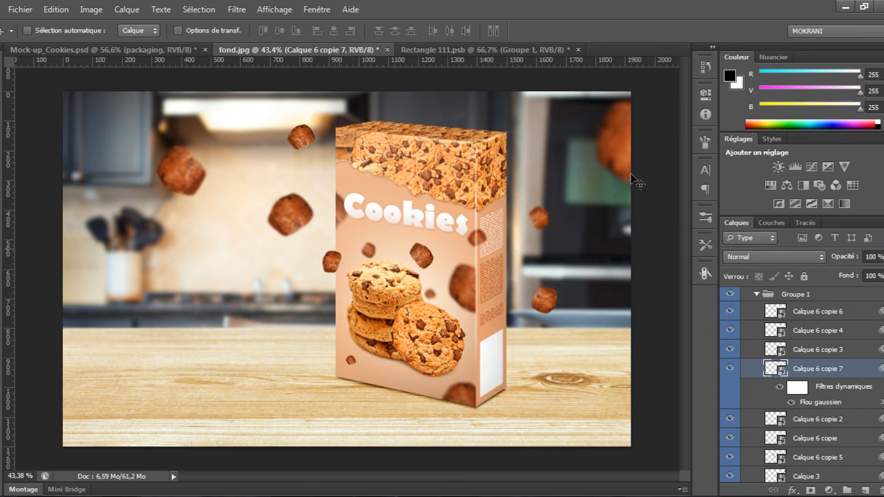
Collapse the groups and add a Violet, orange gradient fill layer above the packaging group
{"action": "key", "text": "ctrl+minus"}
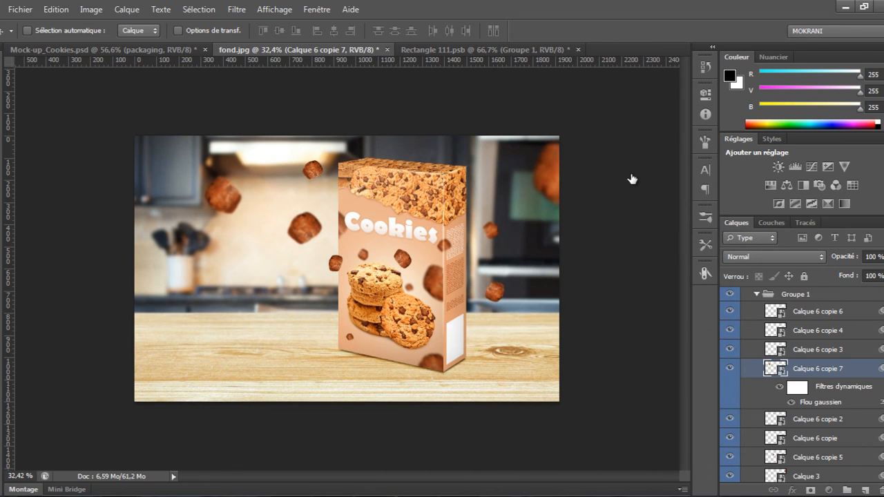
{"action": "left_click", "coordinate": [756, 294]}
{"action": "left_click", "coordinate": [746, 295]}
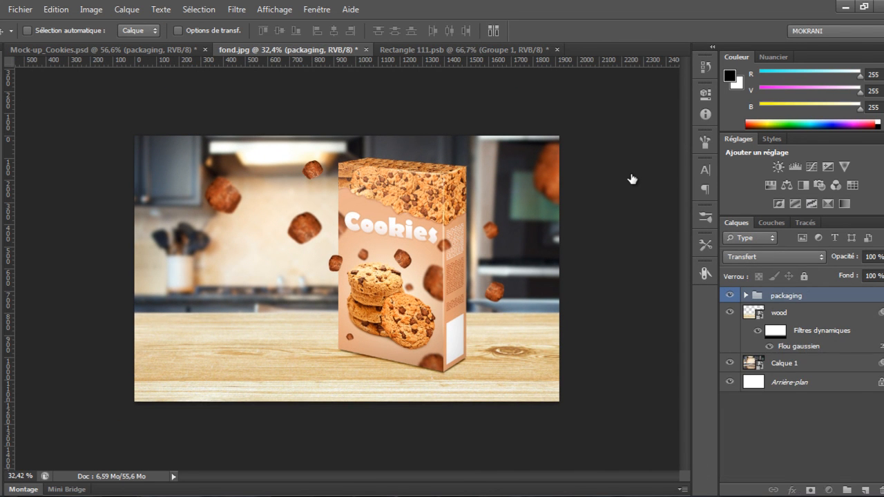
{"action": "left_click", "coordinate": [828, 489]}
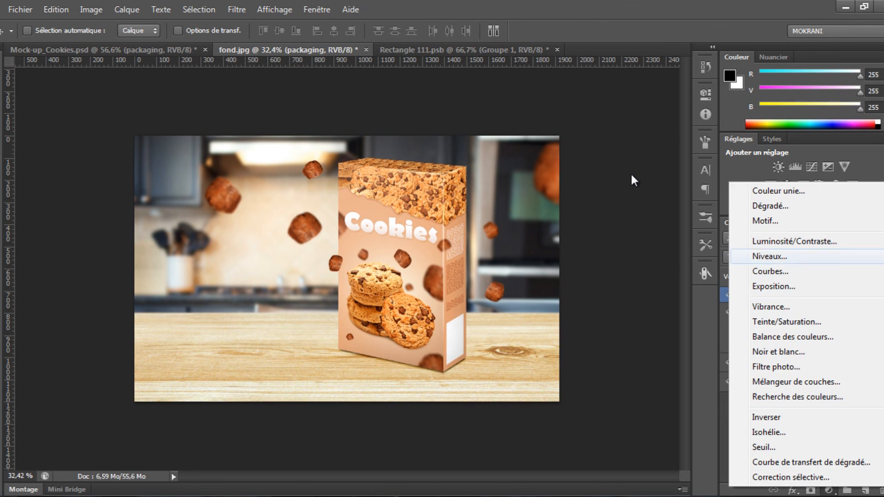
{"action": "left_click", "coordinate": [770, 206]}
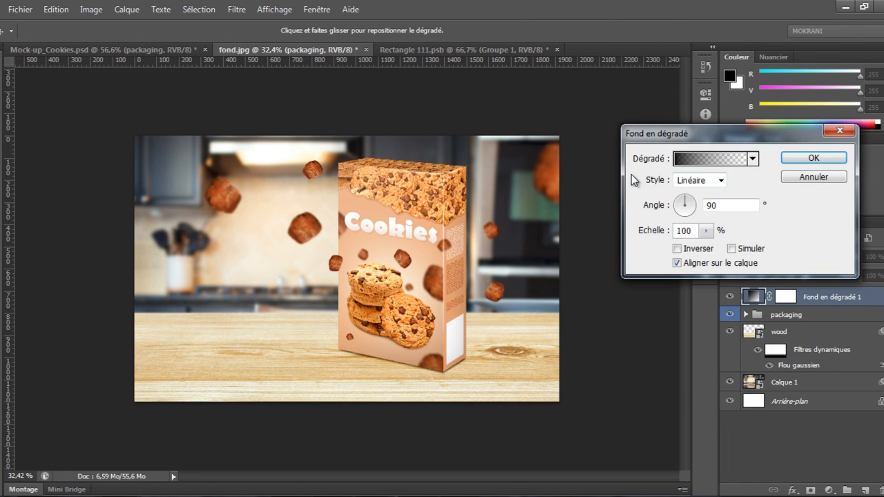
{"action": "left_click", "coordinate": [710, 158]}
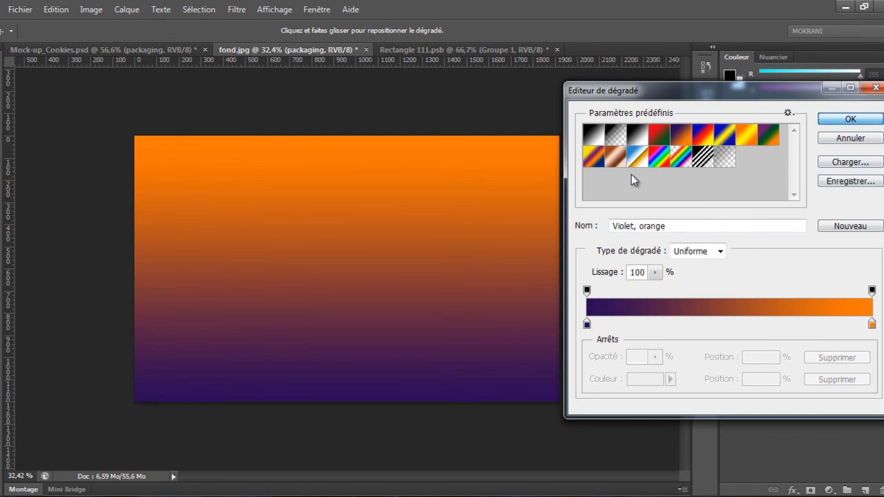
{"action": "key", "text": "Return"}
{"action": "key", "text": "Return"}
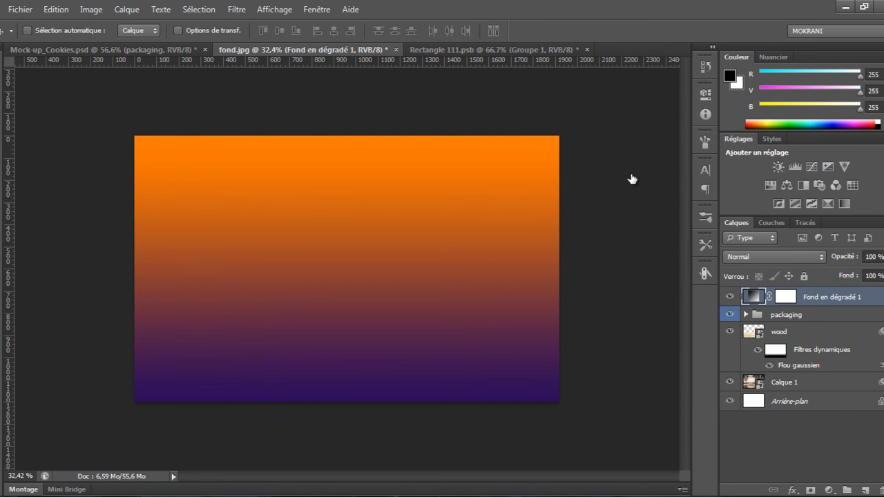
Set the gradient fill layer's blend mode to Incrustation and its opacity to 15%
{"action": "left_click", "coordinate": [773, 256]}
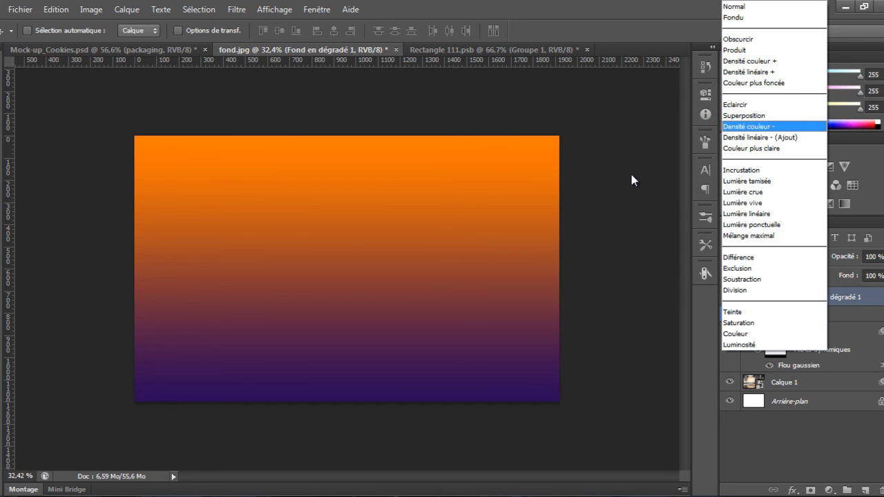
{"action": "key", "text": "Return"}
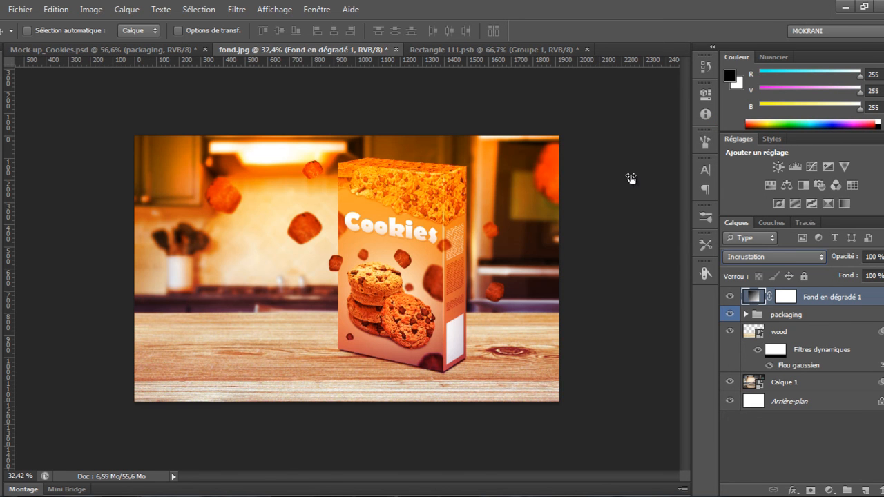
{"action": "left_click_drag", "start_coordinate": [845, 256], "coordinate": [793, 257]}
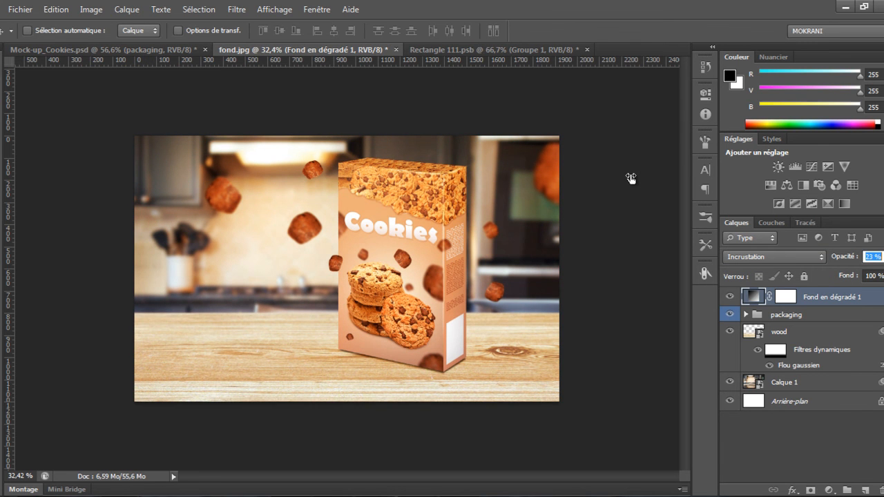
{"action": "left_click_drag", "start_coordinate": [630, 178], "coordinate": [631, 175]}
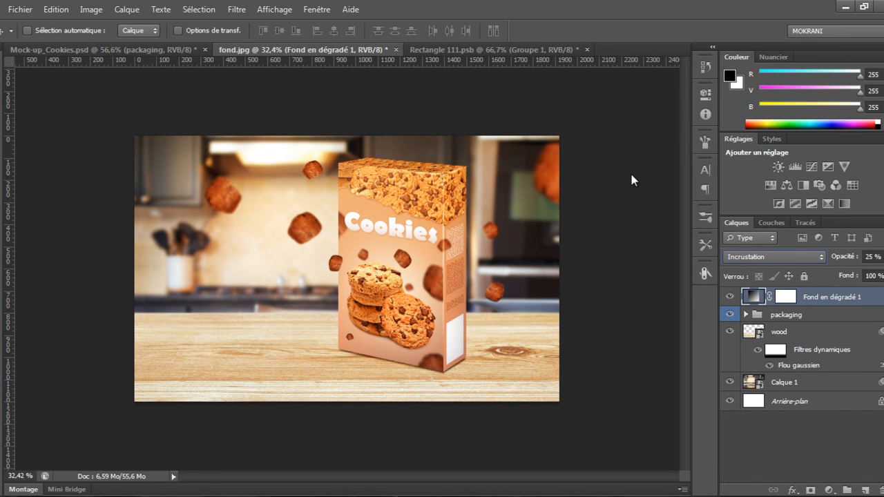
{"action": "scroll", "coordinate": [631, 179], "scroll_direction": "up", "scroll_amount": 3}
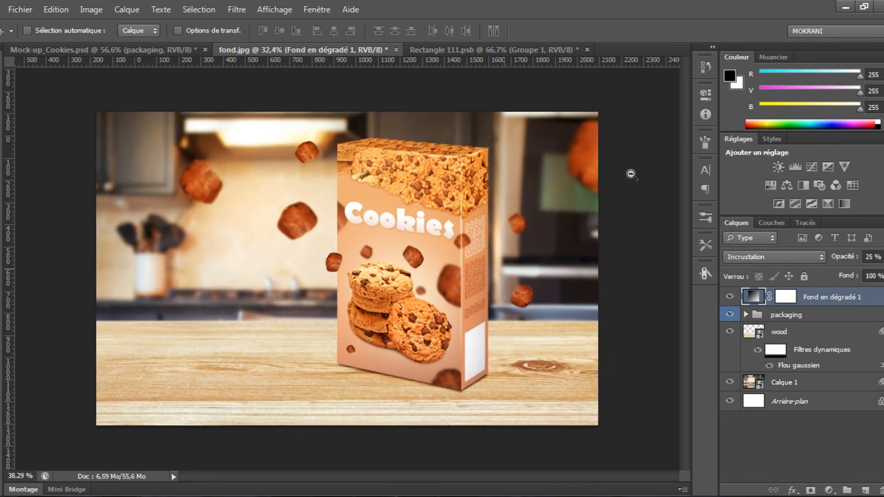
{"action": "scroll", "coordinate": [631, 179], "scroll_direction": "up", "scroll_amount": 1}
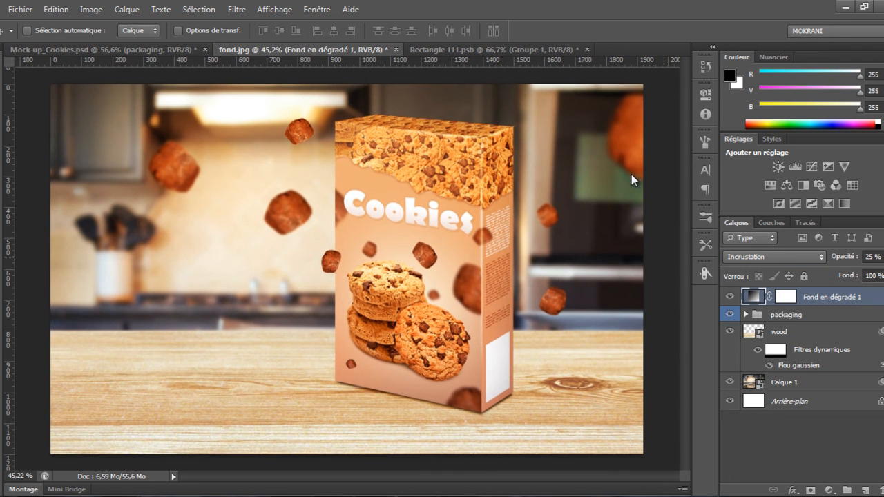
{"action": "key", "text": "2"}
{"action": "key", "text": "1"}
{"action": "key", "text": "5"}
{"action": "scroll", "coordinate": [632, 180], "scroll_direction": "down", "scroll_amount": 1}
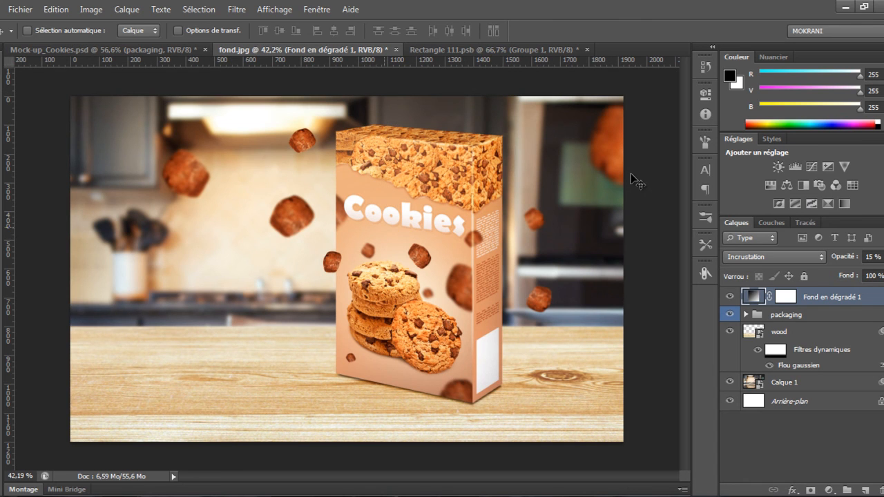